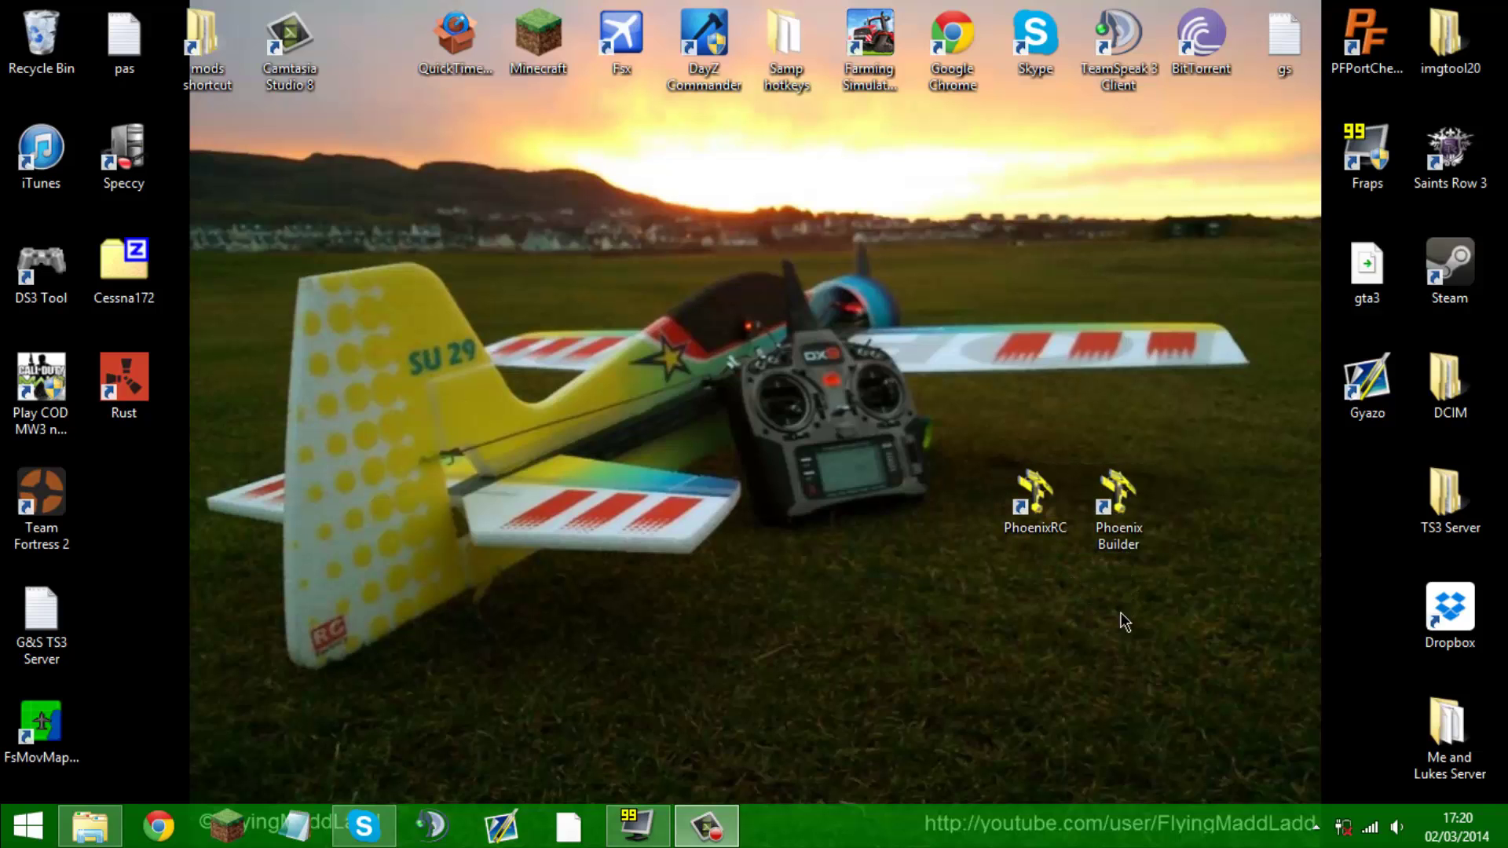
- Launch PhoenixBuilder and start a new untitled model project from the File menu
double_click(1119, 502)
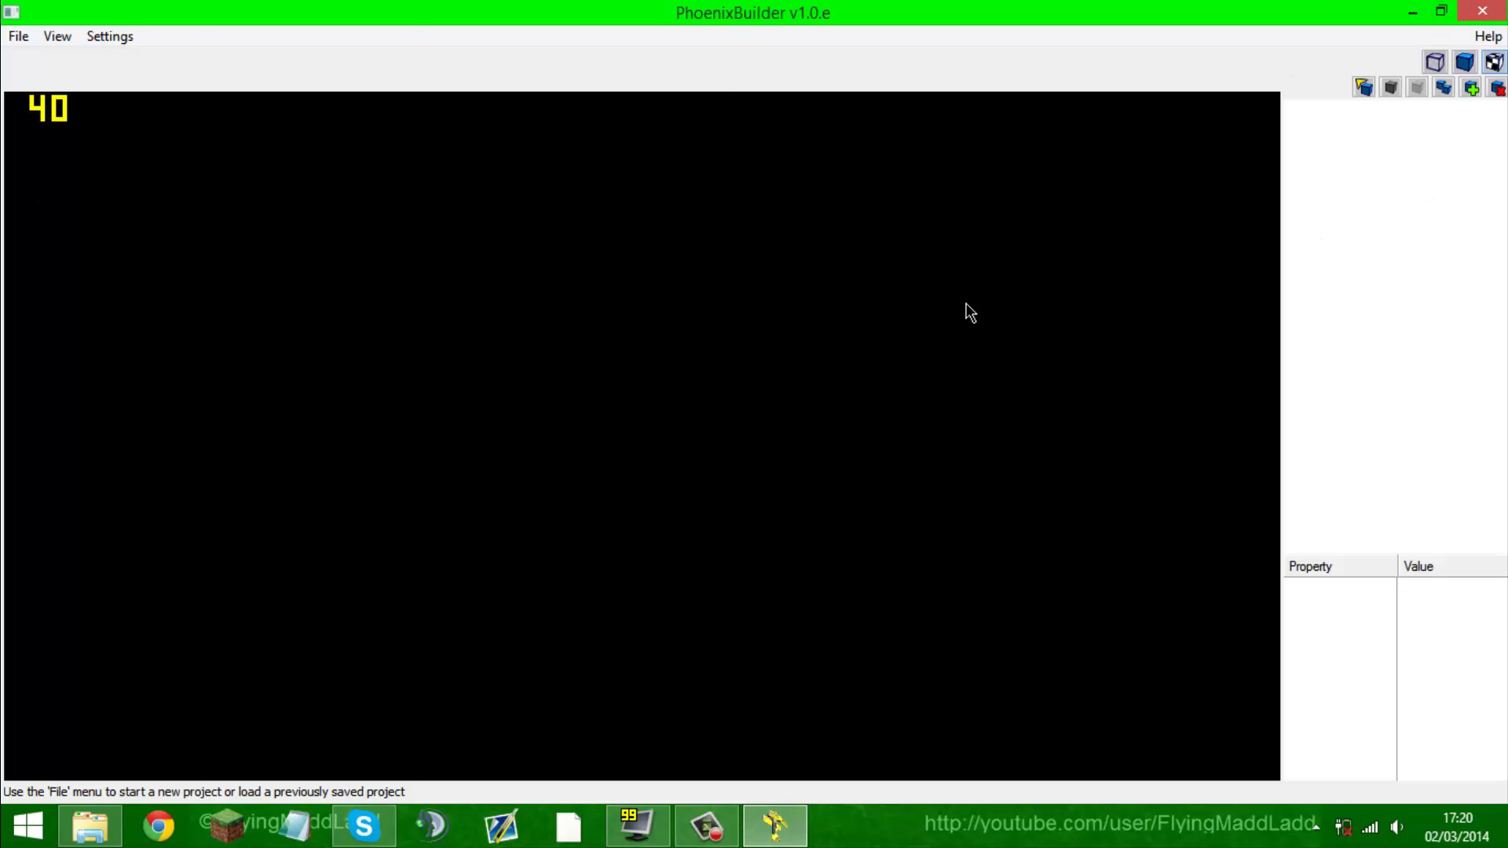
click(18, 37)
mouse_move(110, 37)
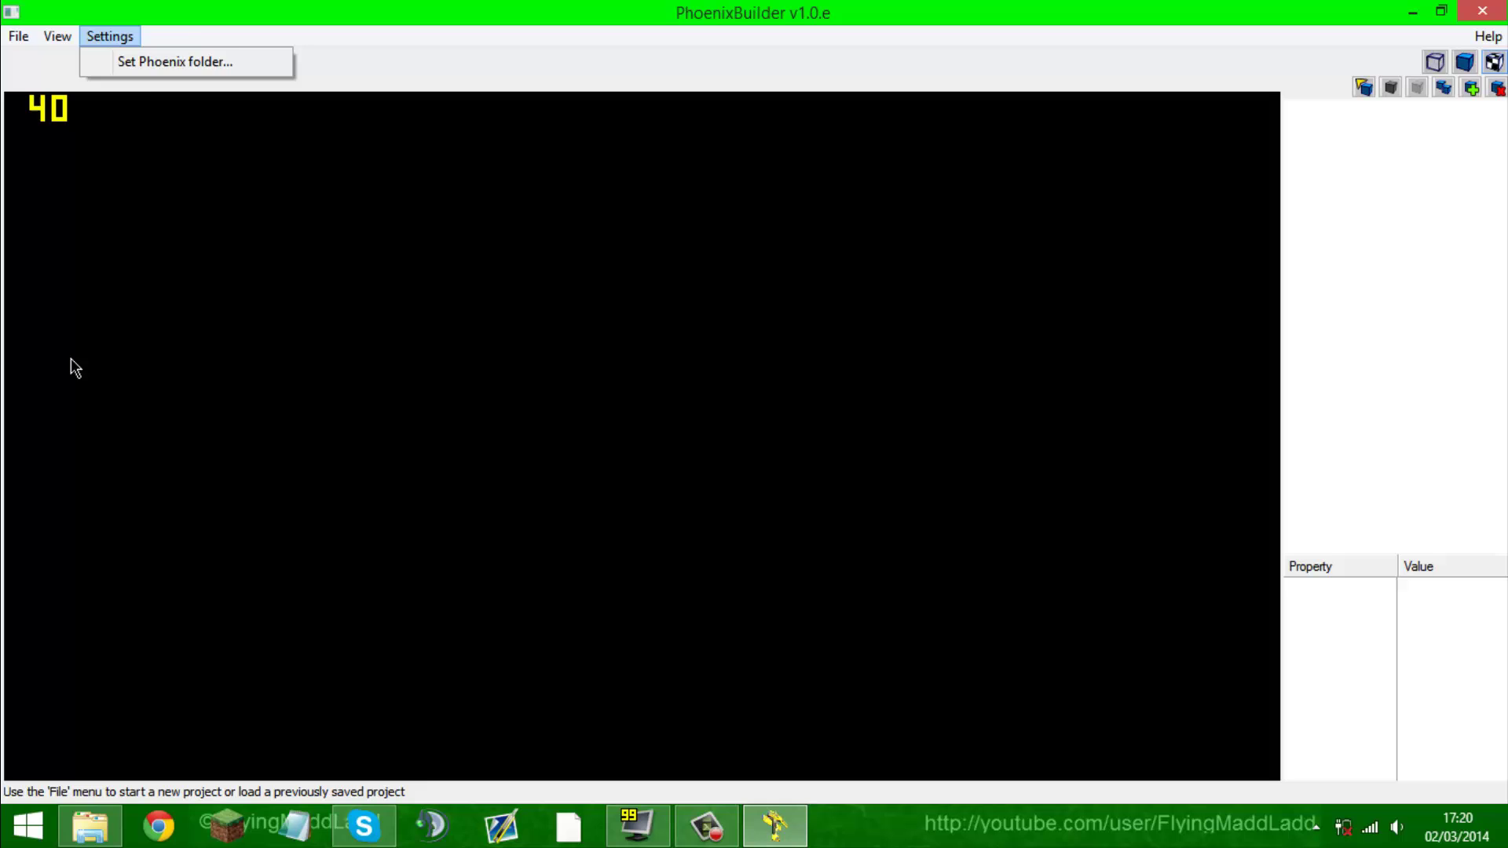
mouse_move(19, 36)
mouse_move(35, 60)
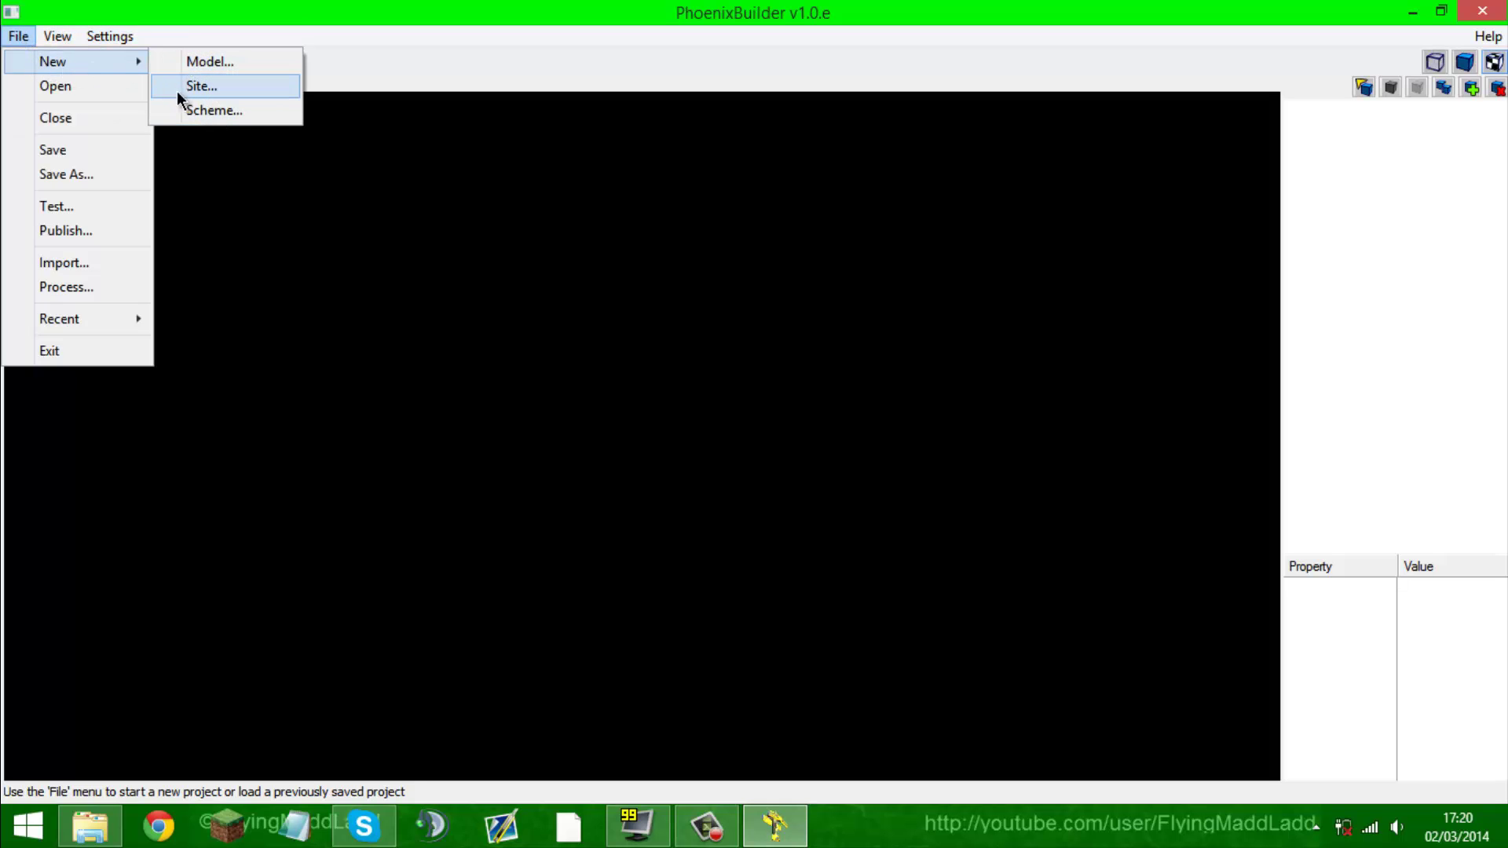
click(214, 65)
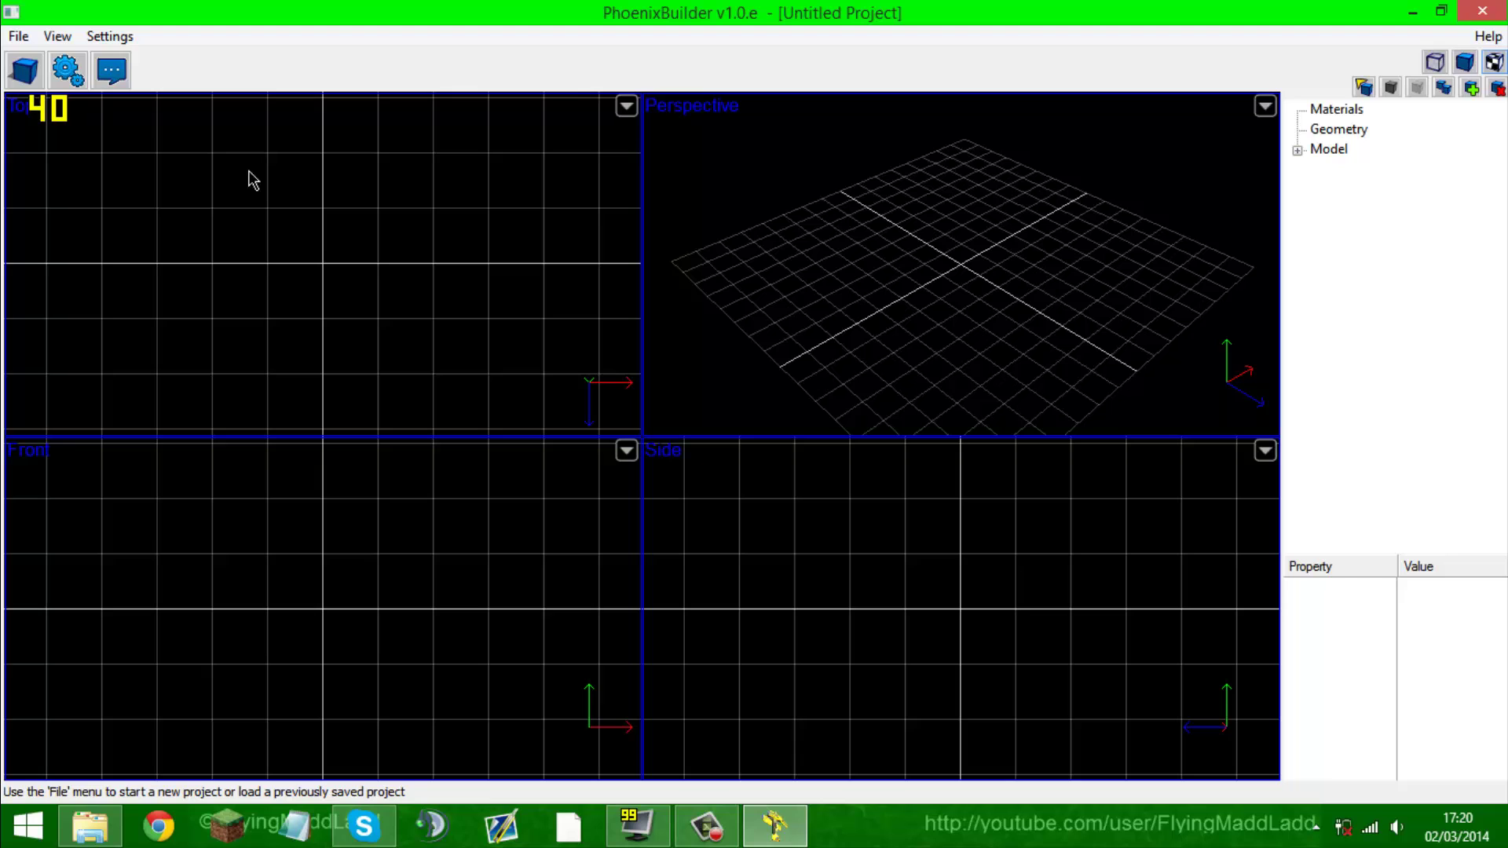
- Add a mirrored flat-profile New Airfoil wing, 1.0 m long with 0.5 m root chord
click(69, 72)
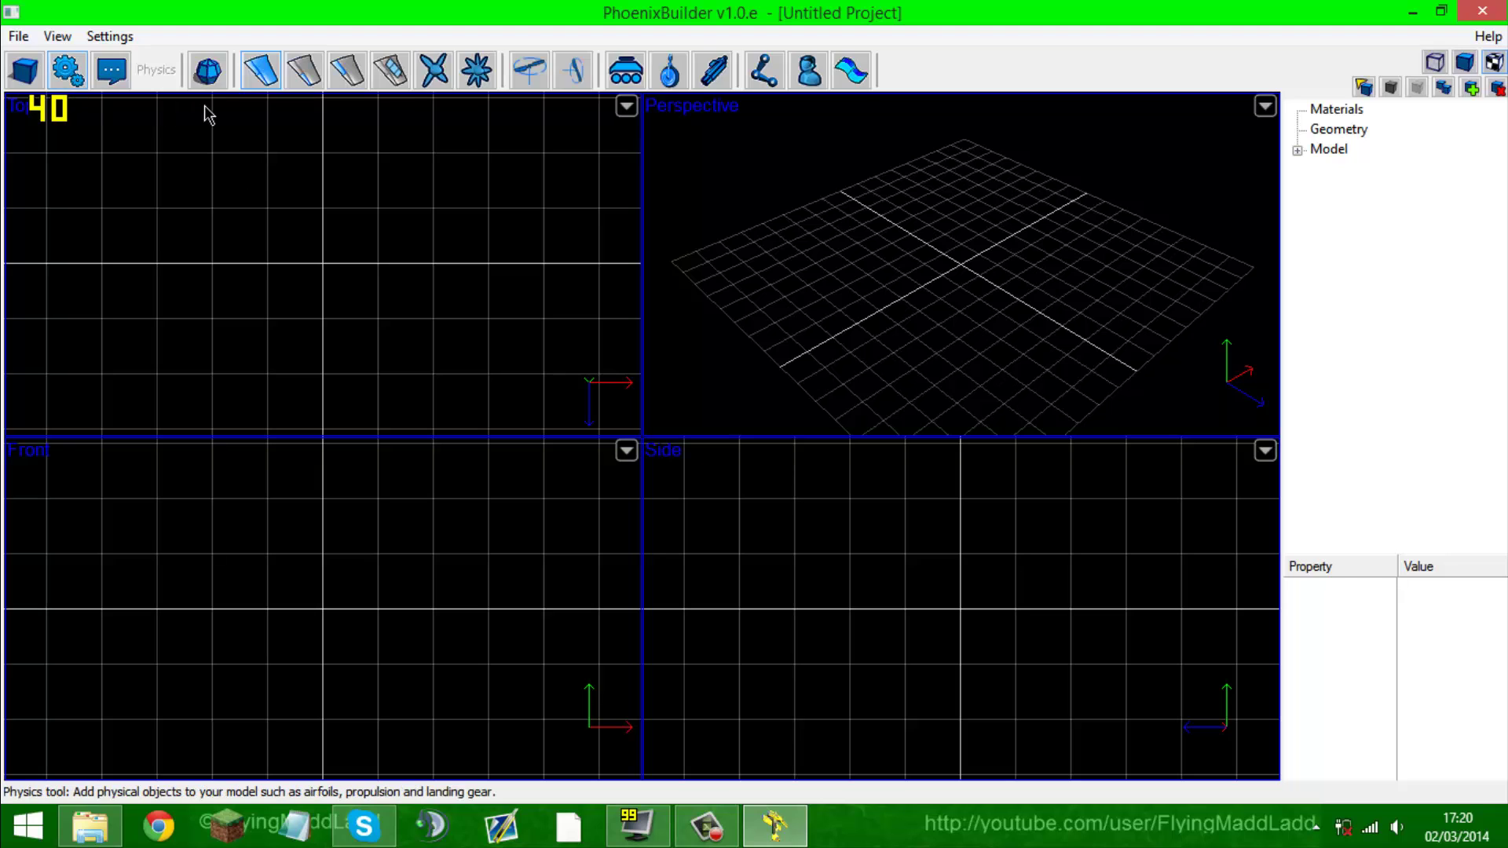
click(268, 87)
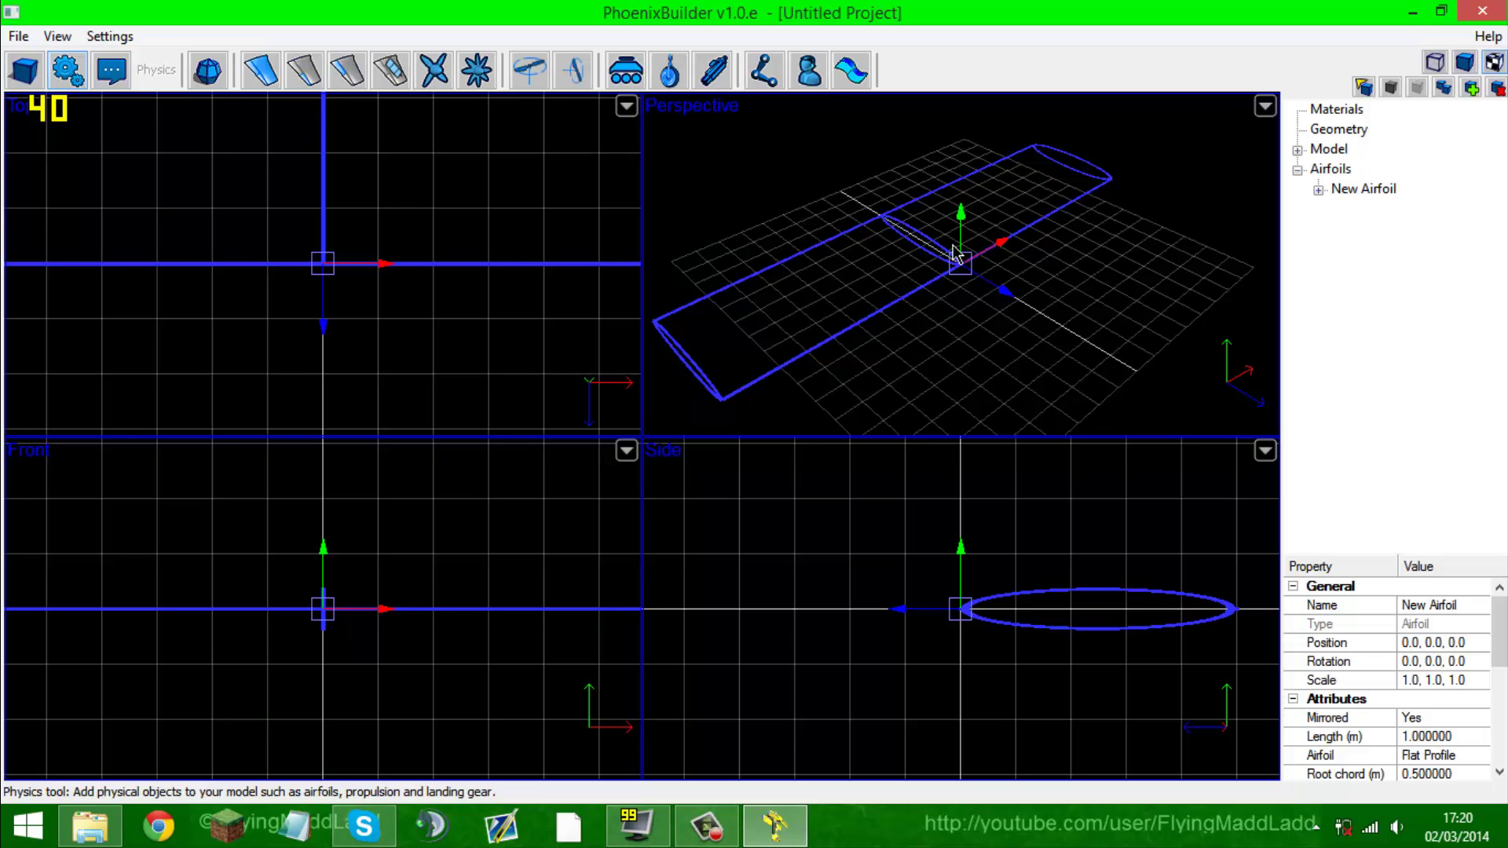
click(18, 36)
- Start a new empty site project, discarding the airfoil model without saving
mouse_move(32, 62)
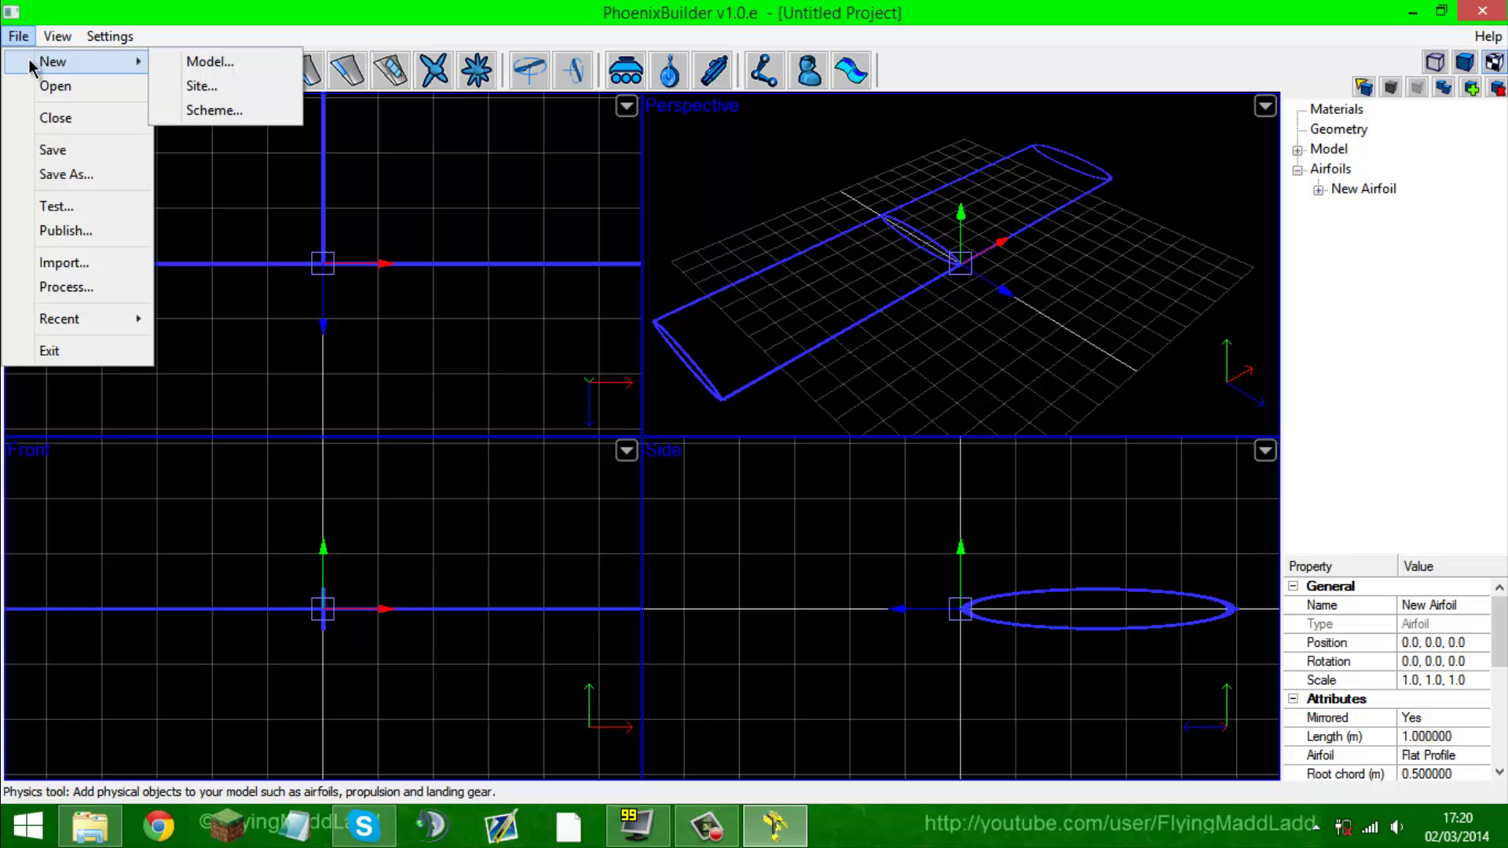
click(193, 87)
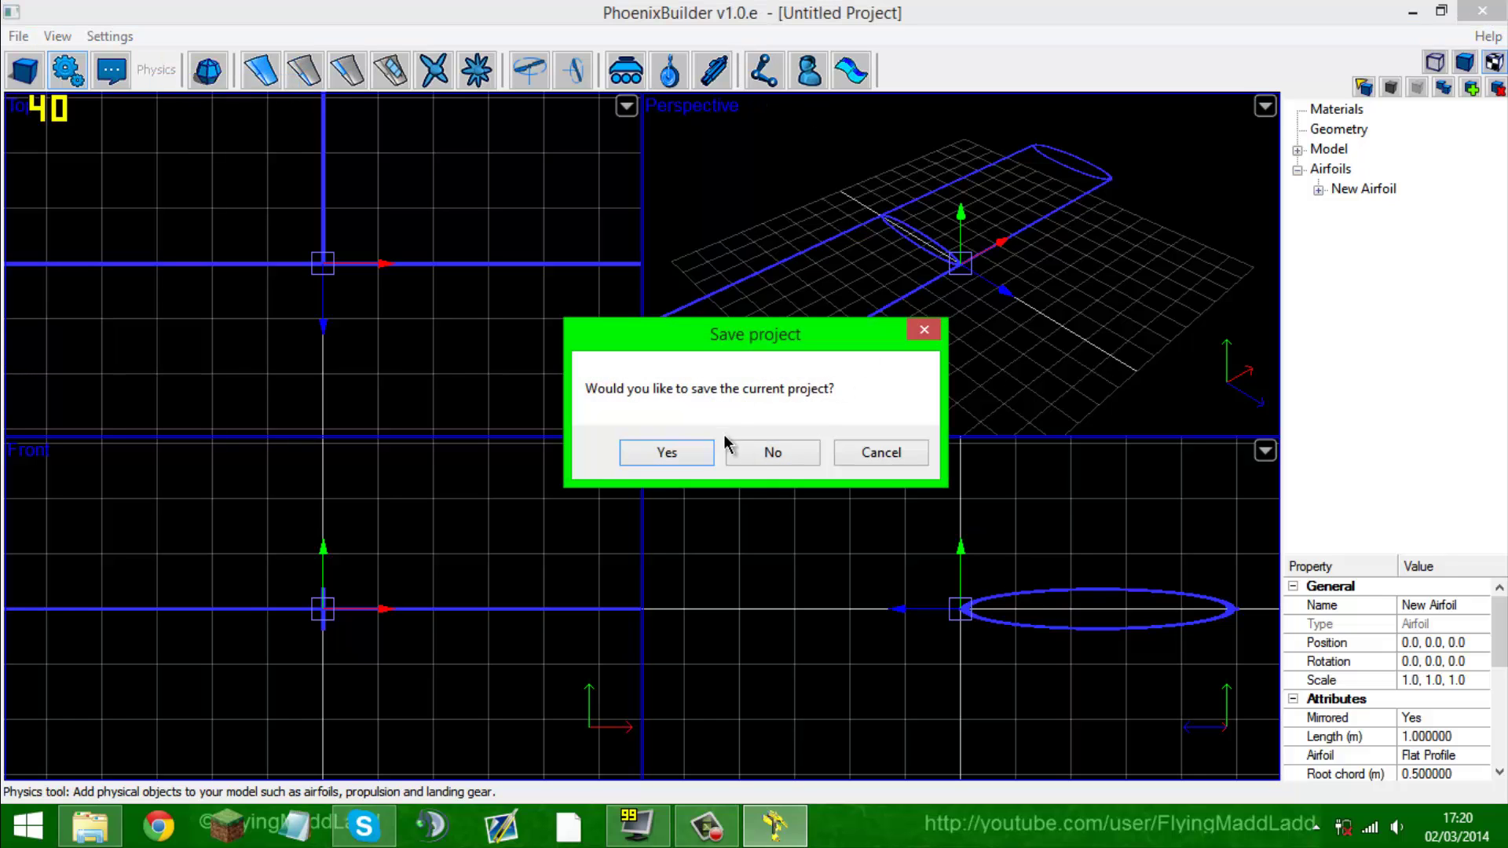
click(770, 452)
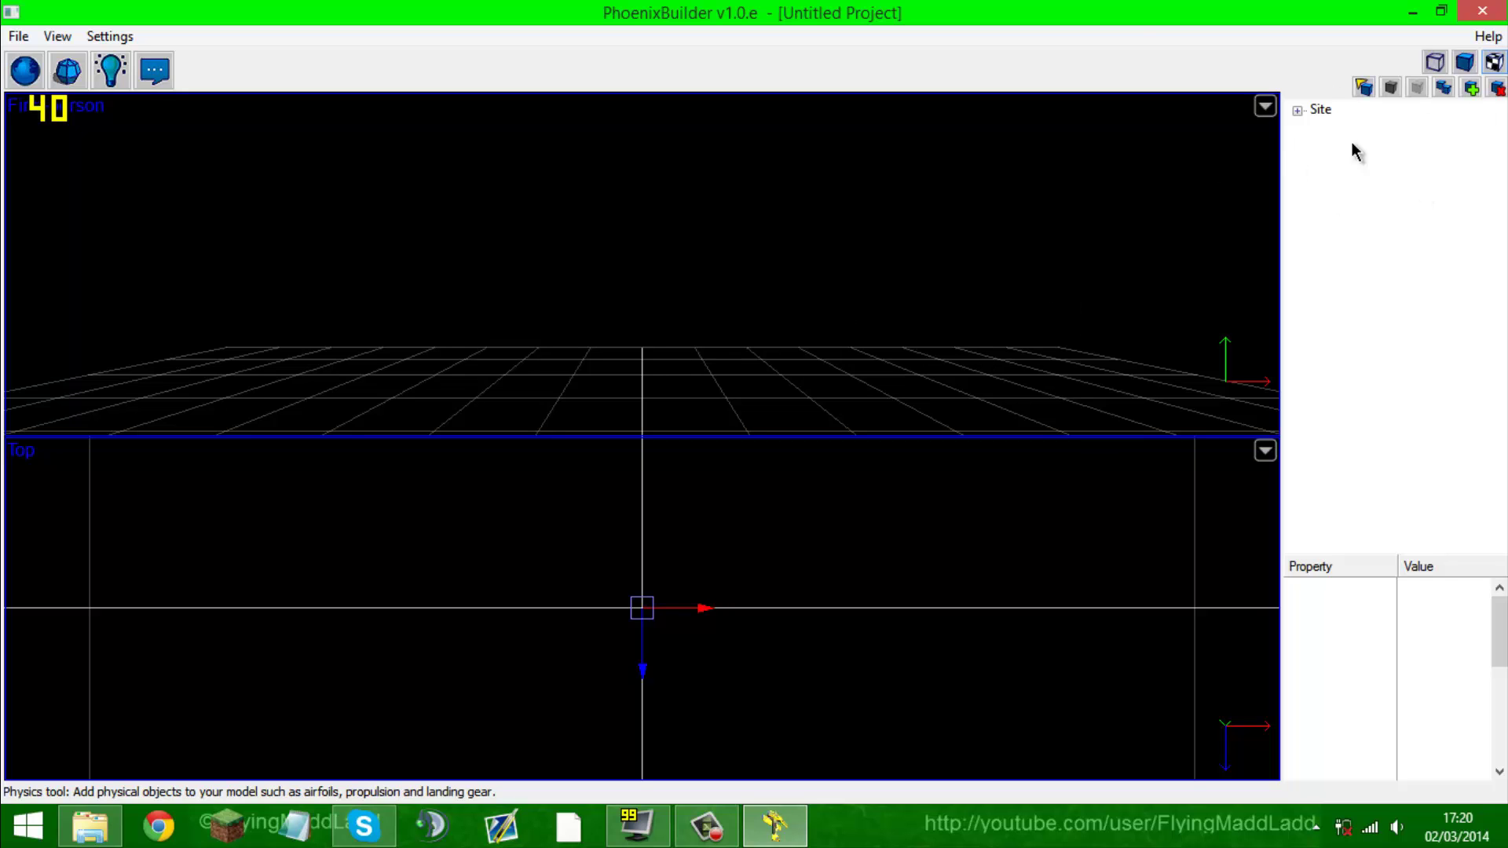
- Look through the File and View menus, then close PhoenixBuilder
click(18, 36)
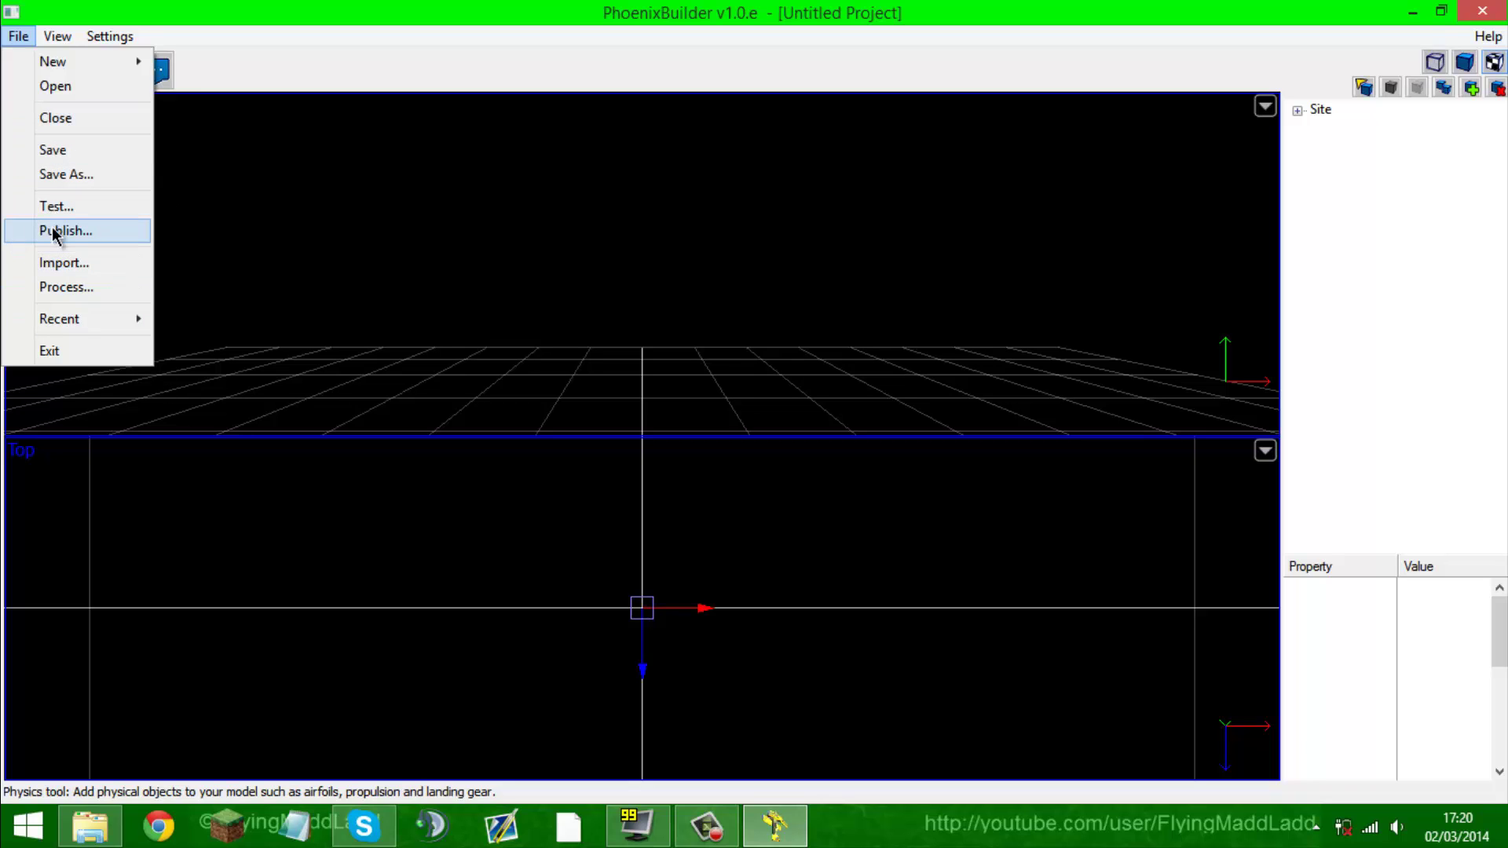
click(275, 37)
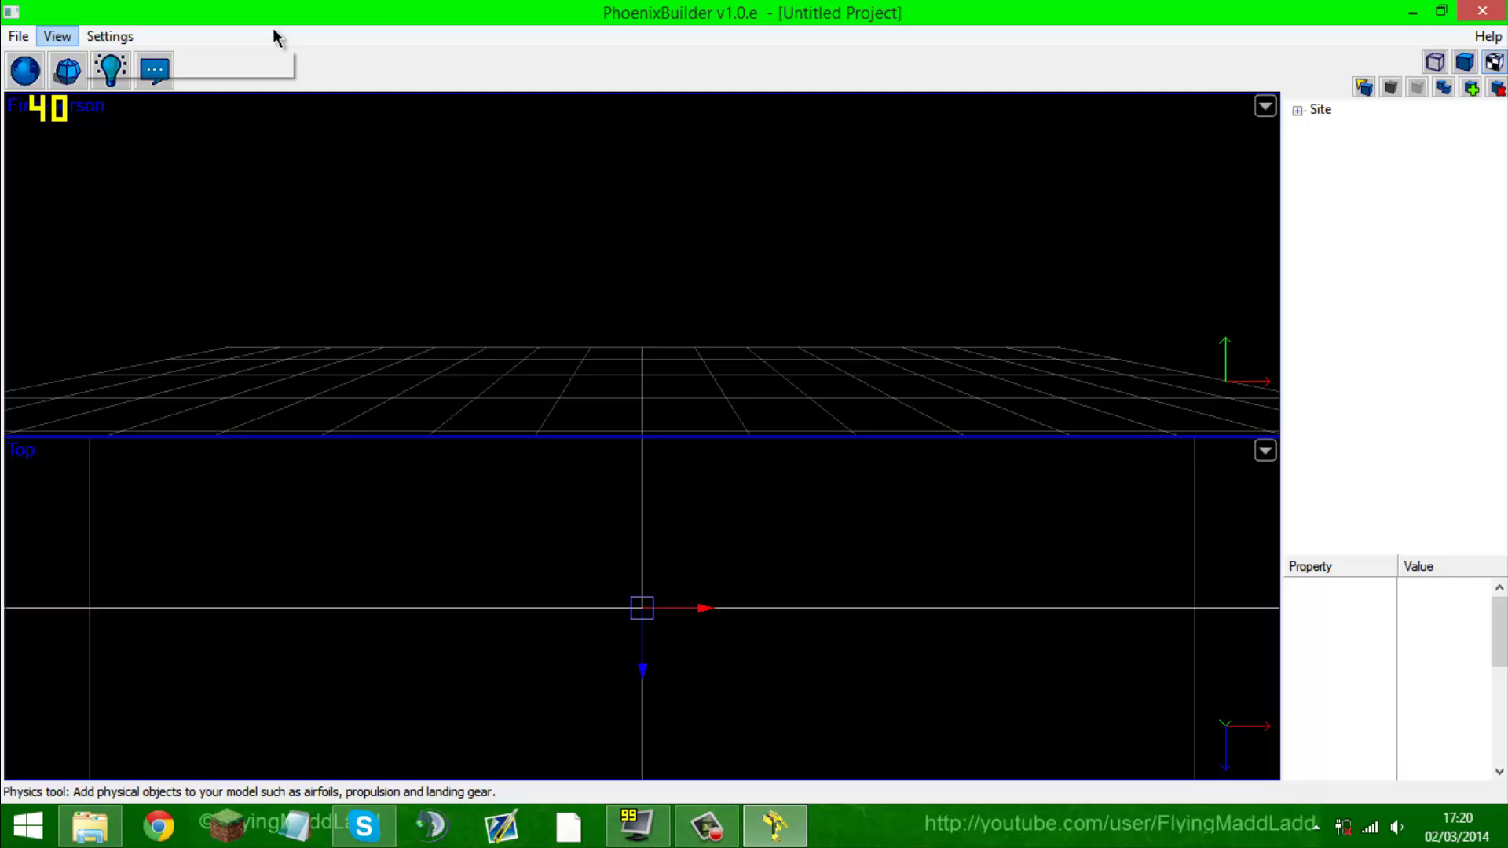
click(57, 36)
mouse_move(30, 39)
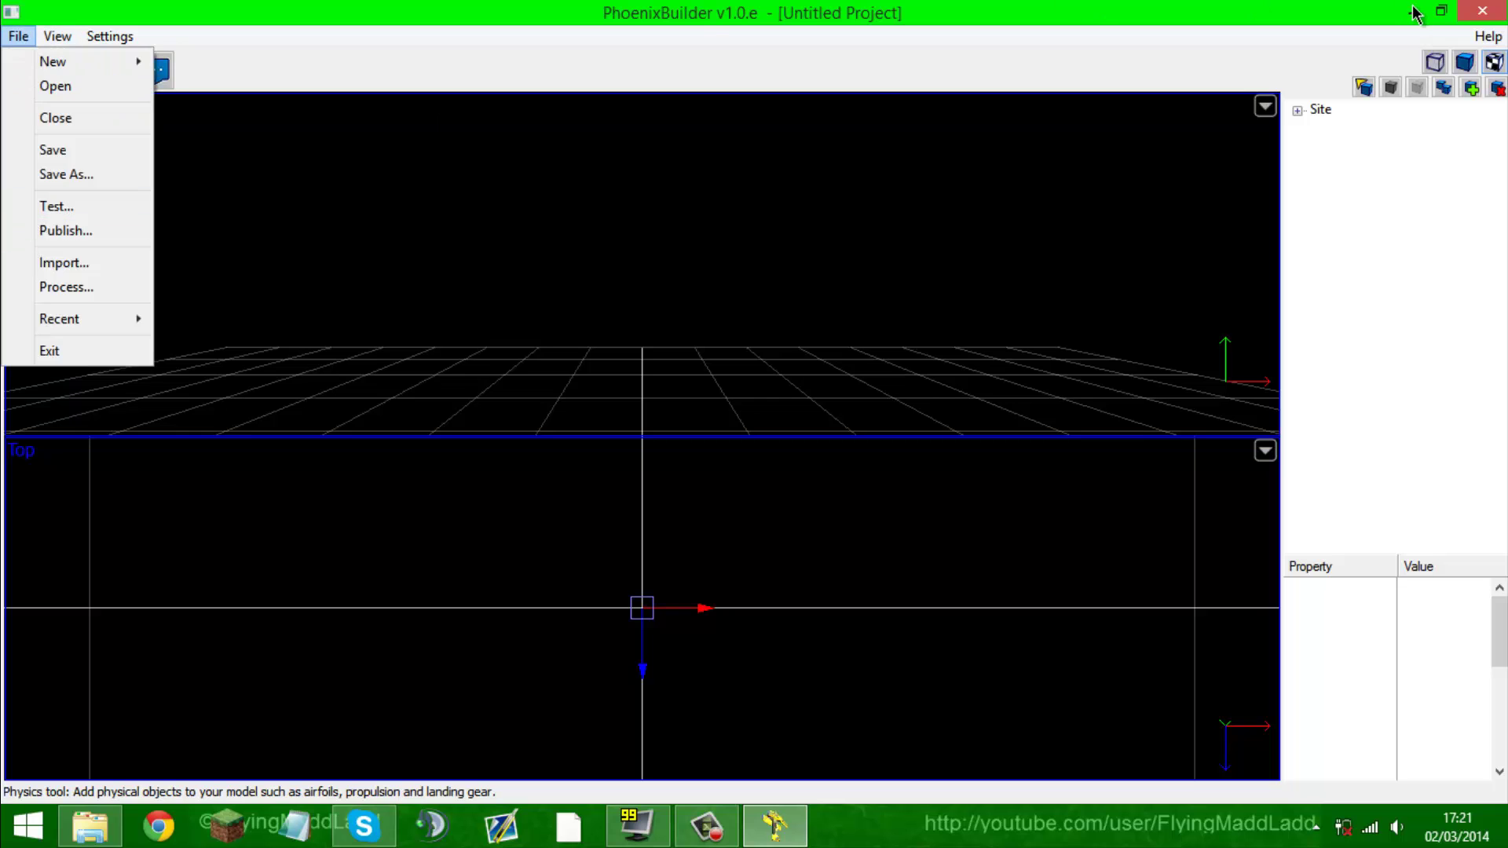
click(1481, 11)
click(793, 468)
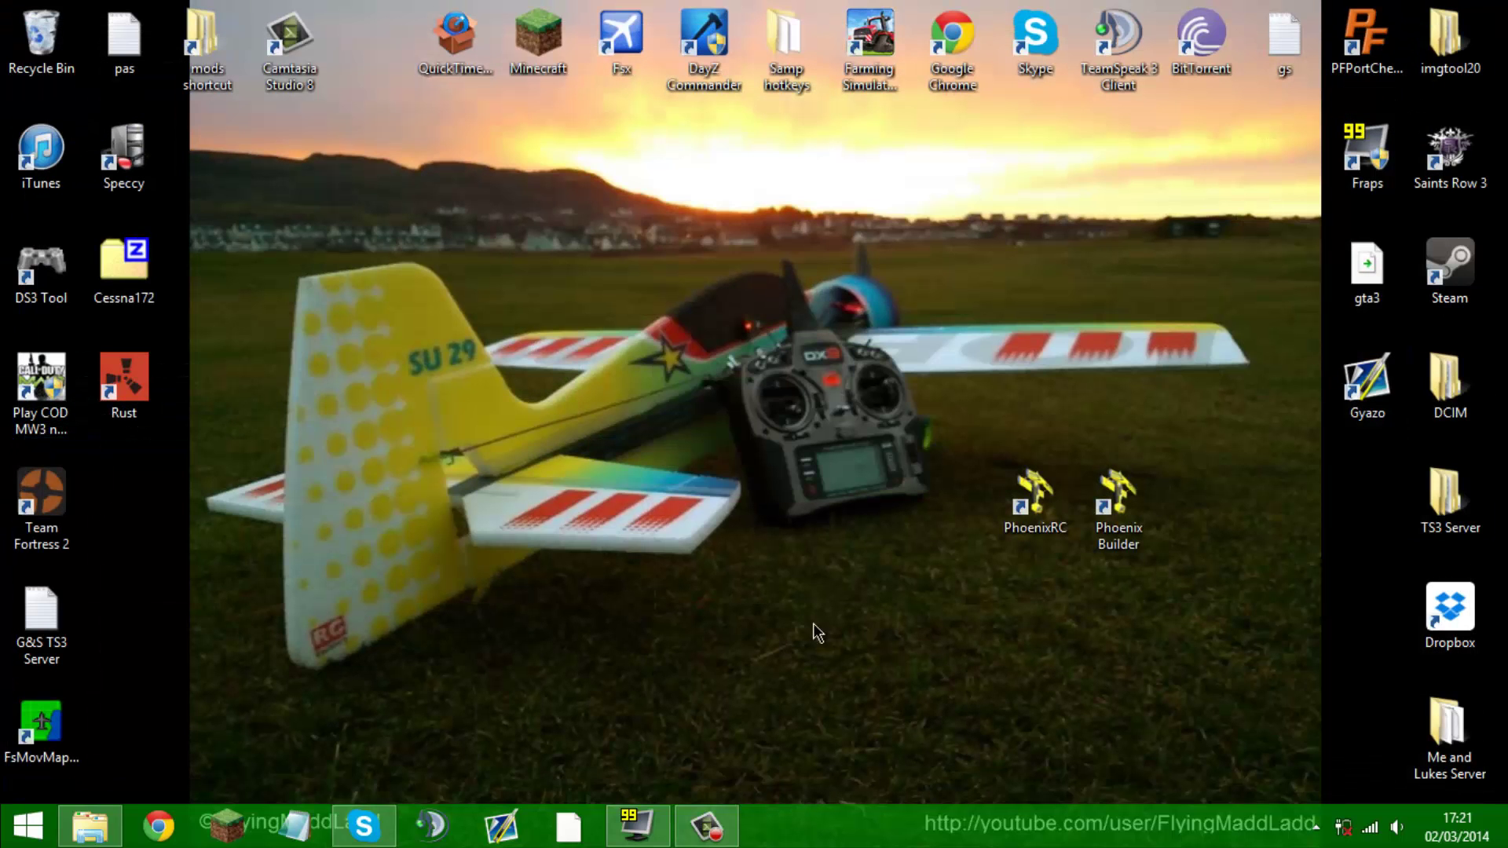
click(1057, 529)
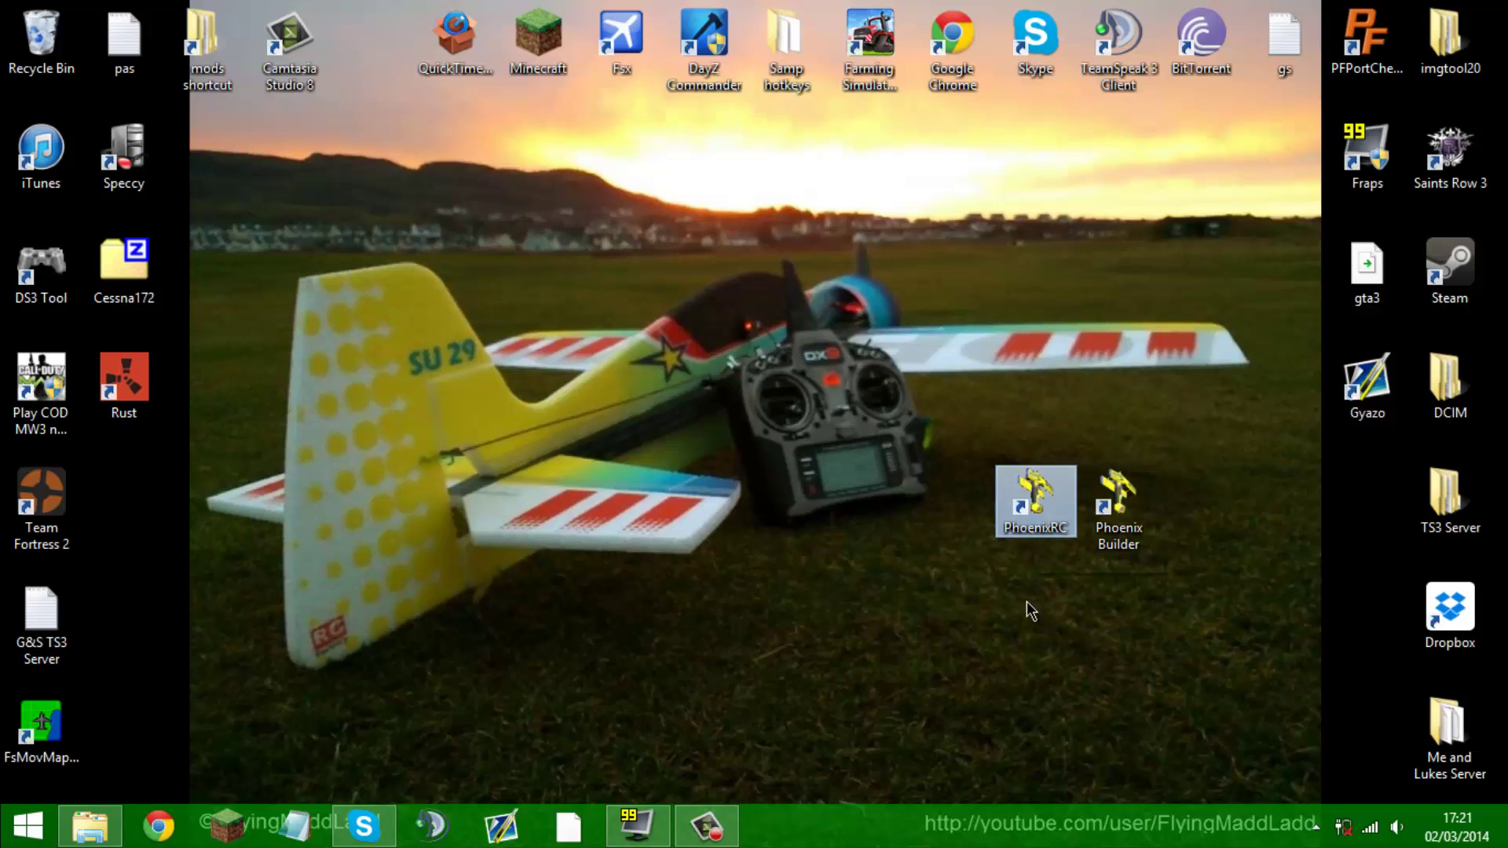
double_click(1038, 515)
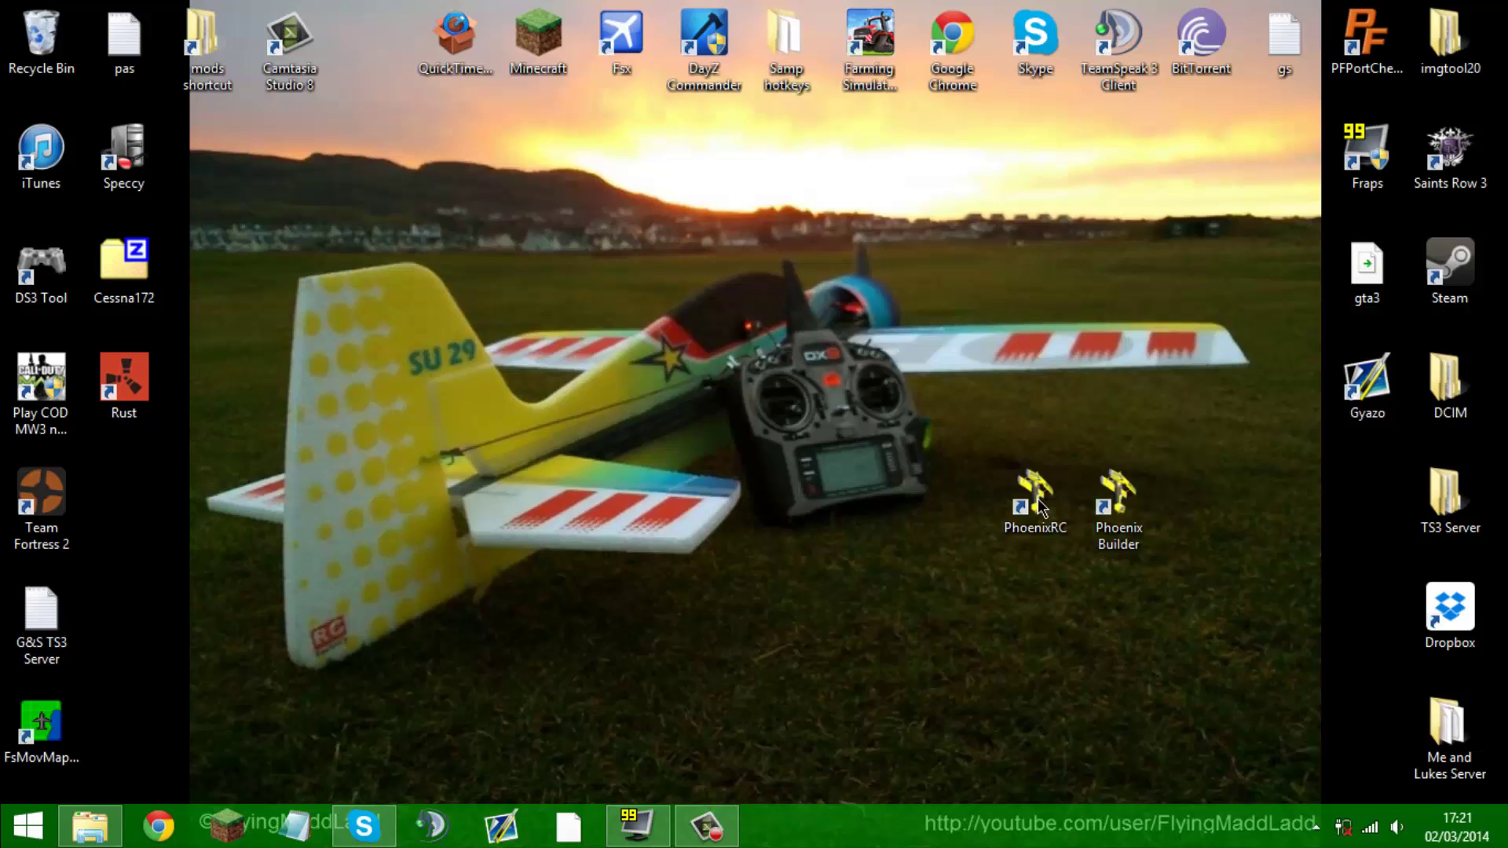
click(1117, 509)
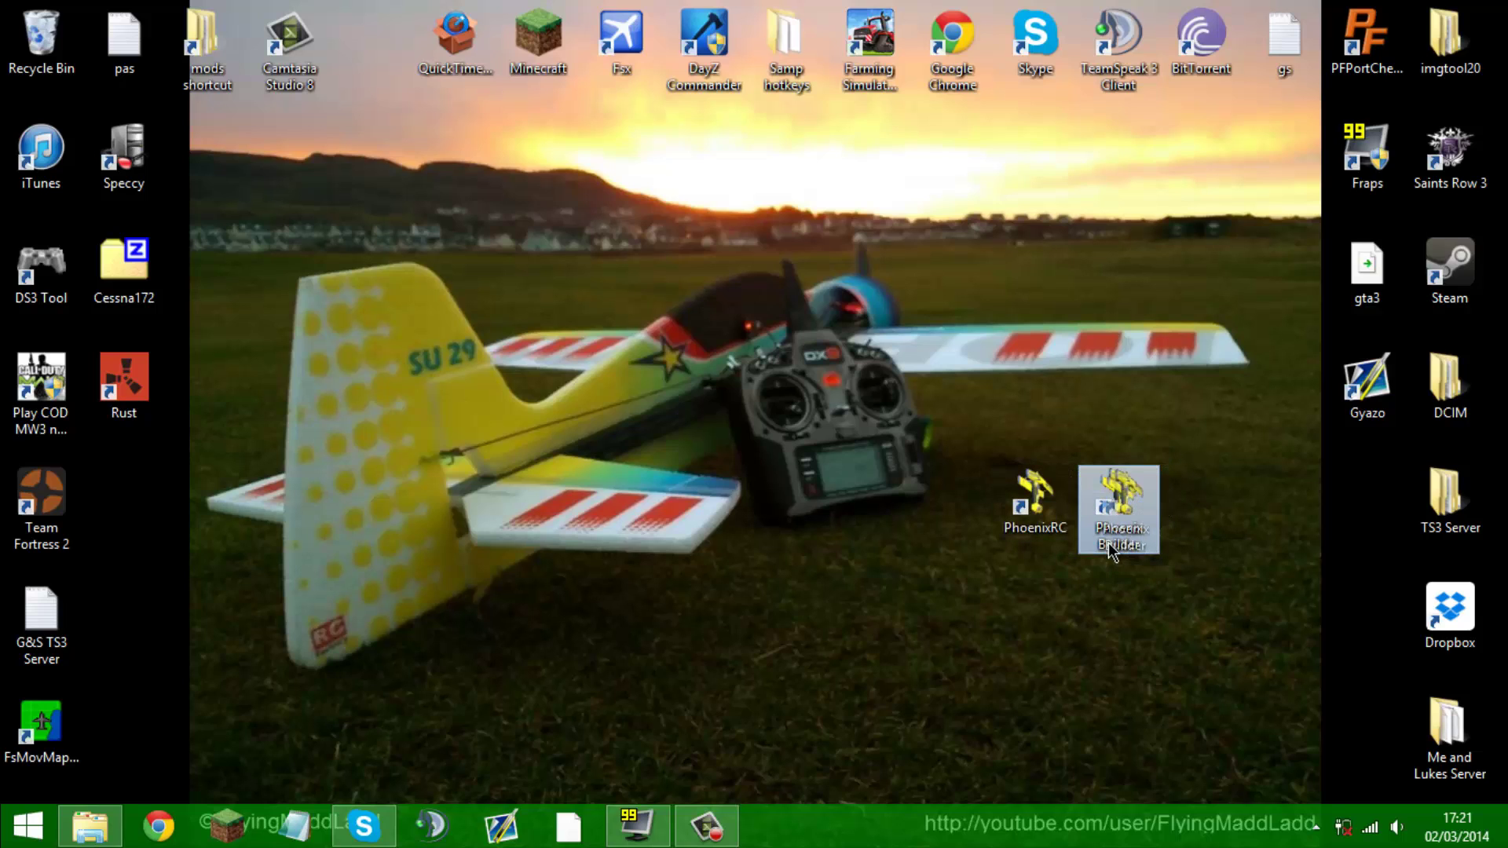
click(1146, 613)
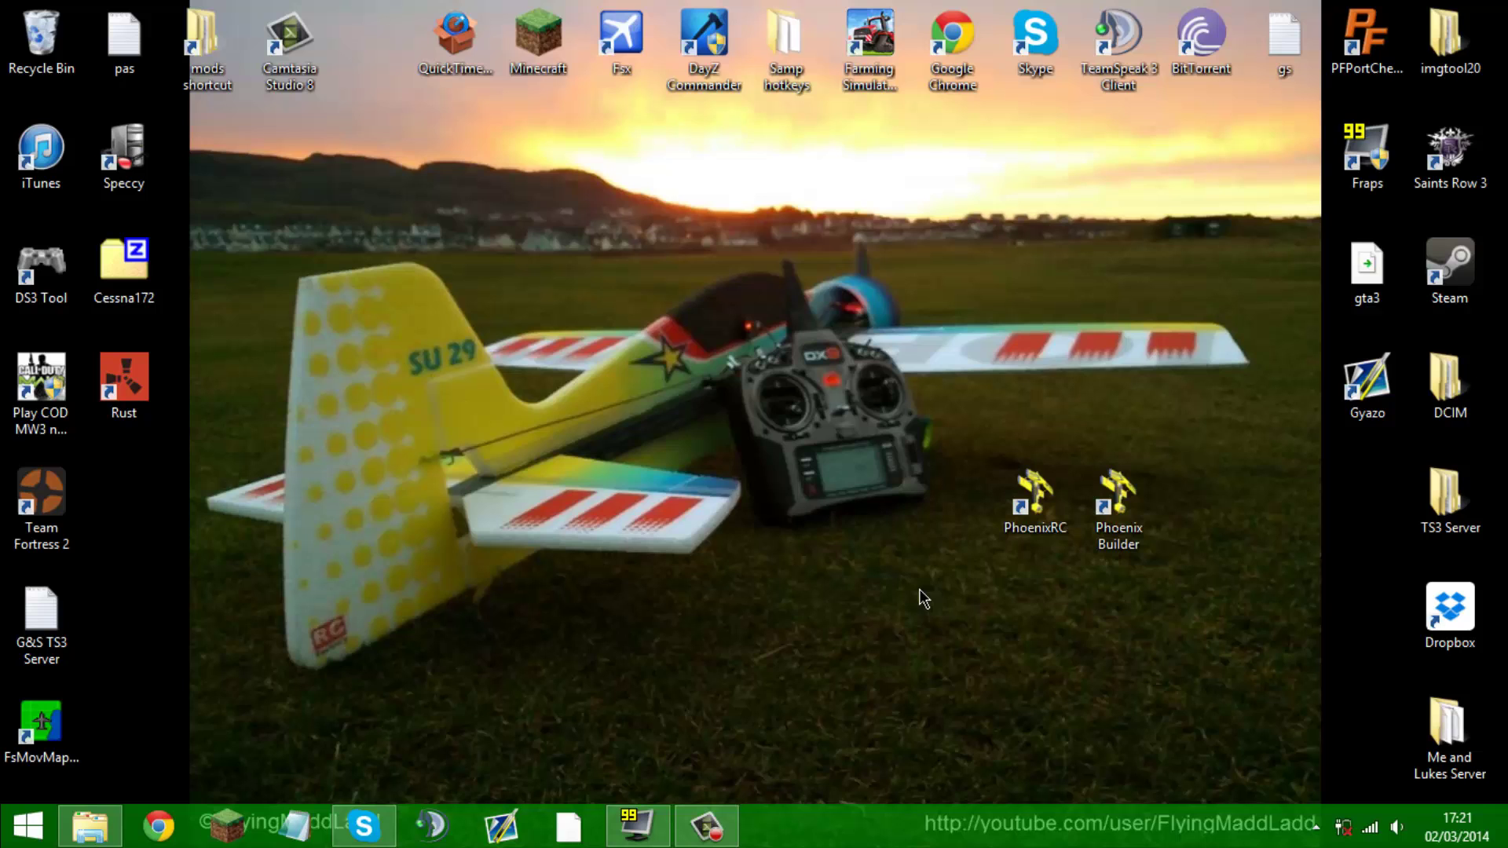
- Open the Phoenix R/C 5.0.j launcher, nudge it slightly, and expand then collapse its Advanced options
double_click(1008, 512)
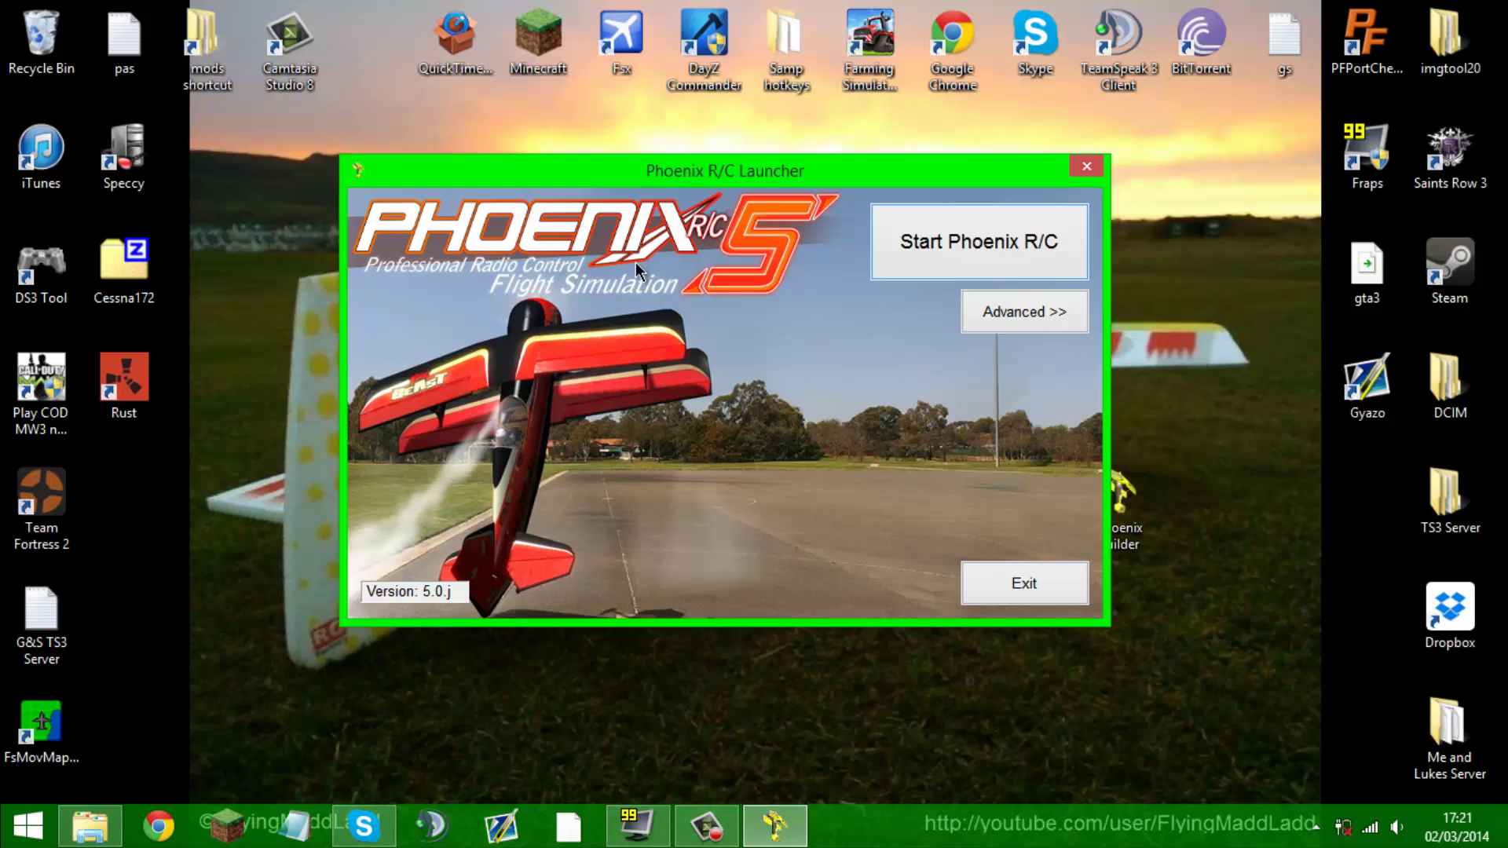
drag(720, 168, 734, 184)
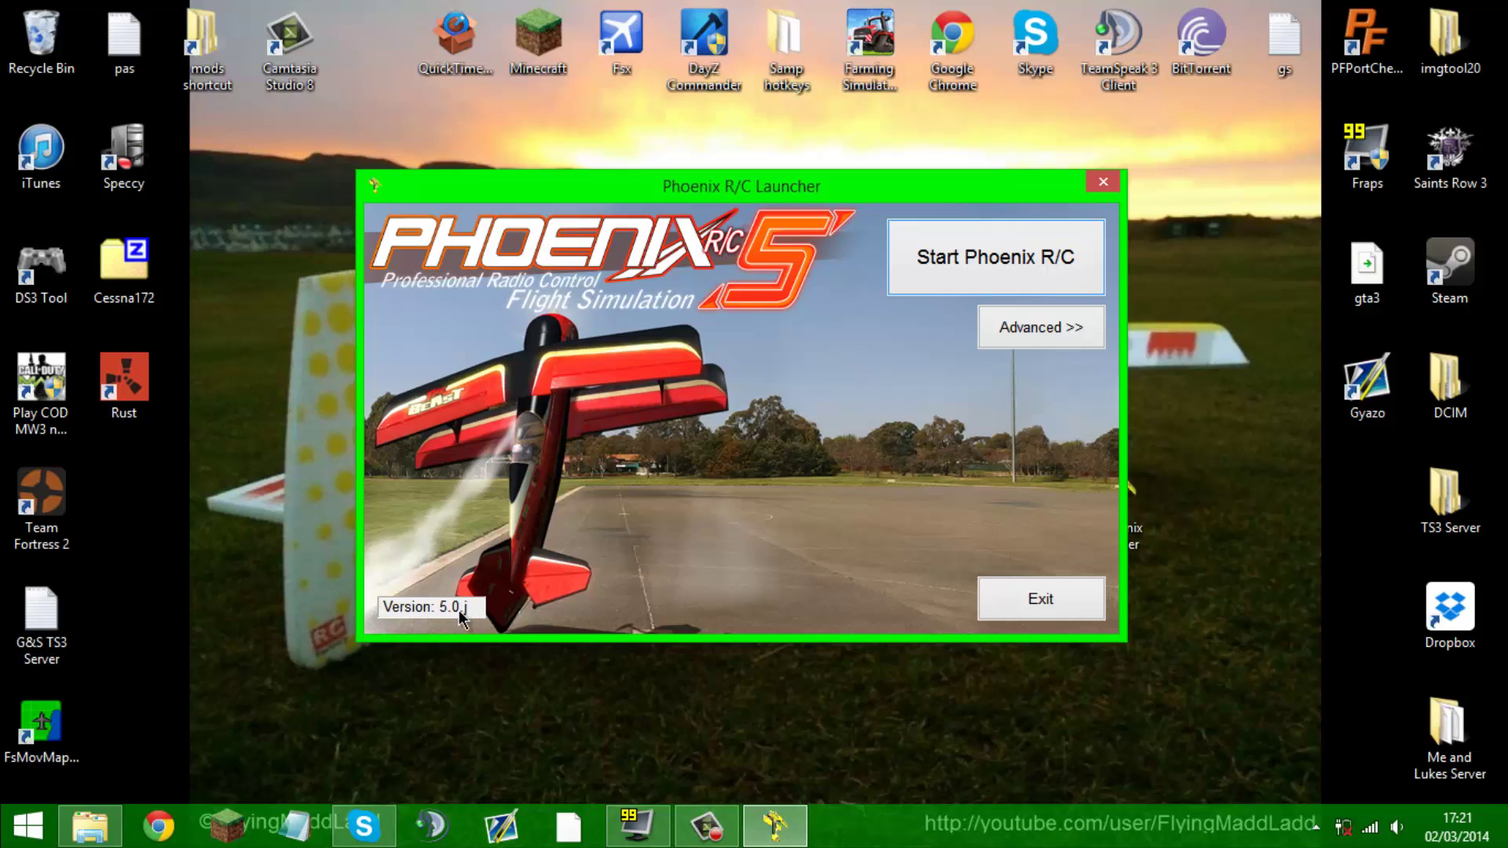
click(1056, 327)
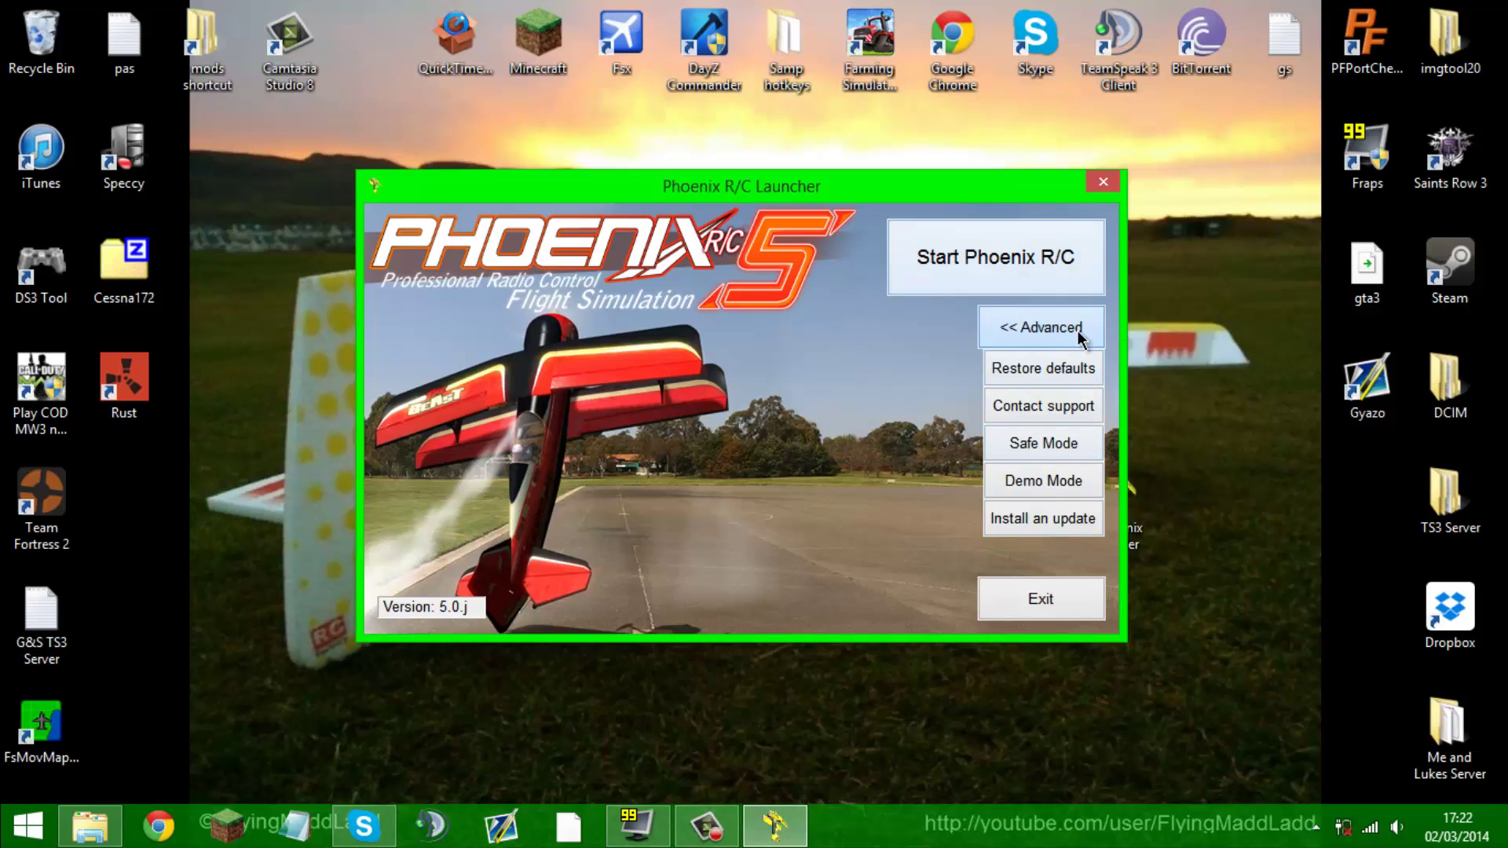
click(1020, 330)
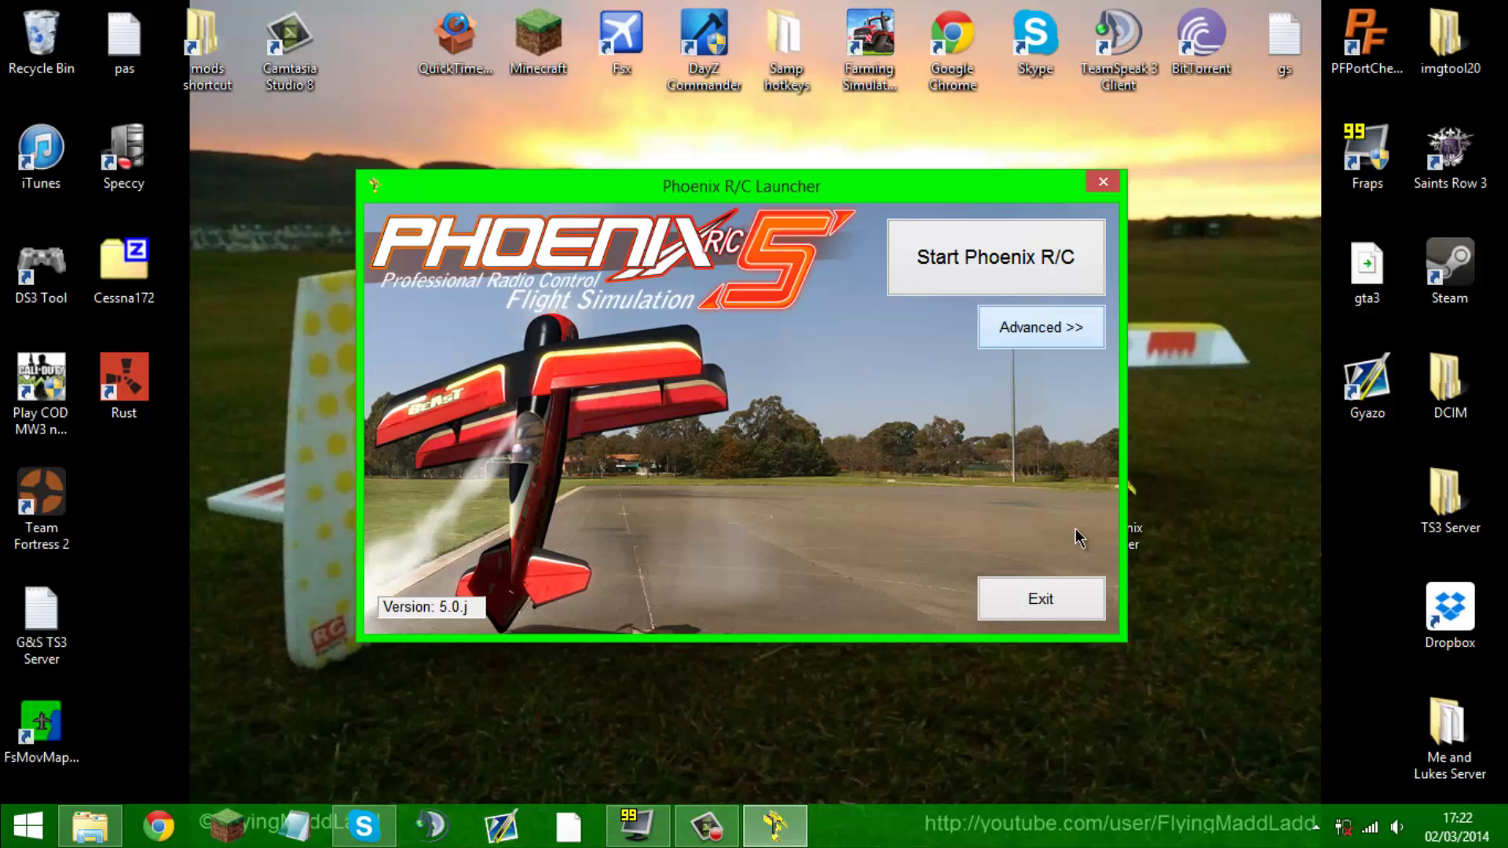
- Launch the Phoenix R/C simulator from the launcher and wait for its Start screen
click(967, 268)
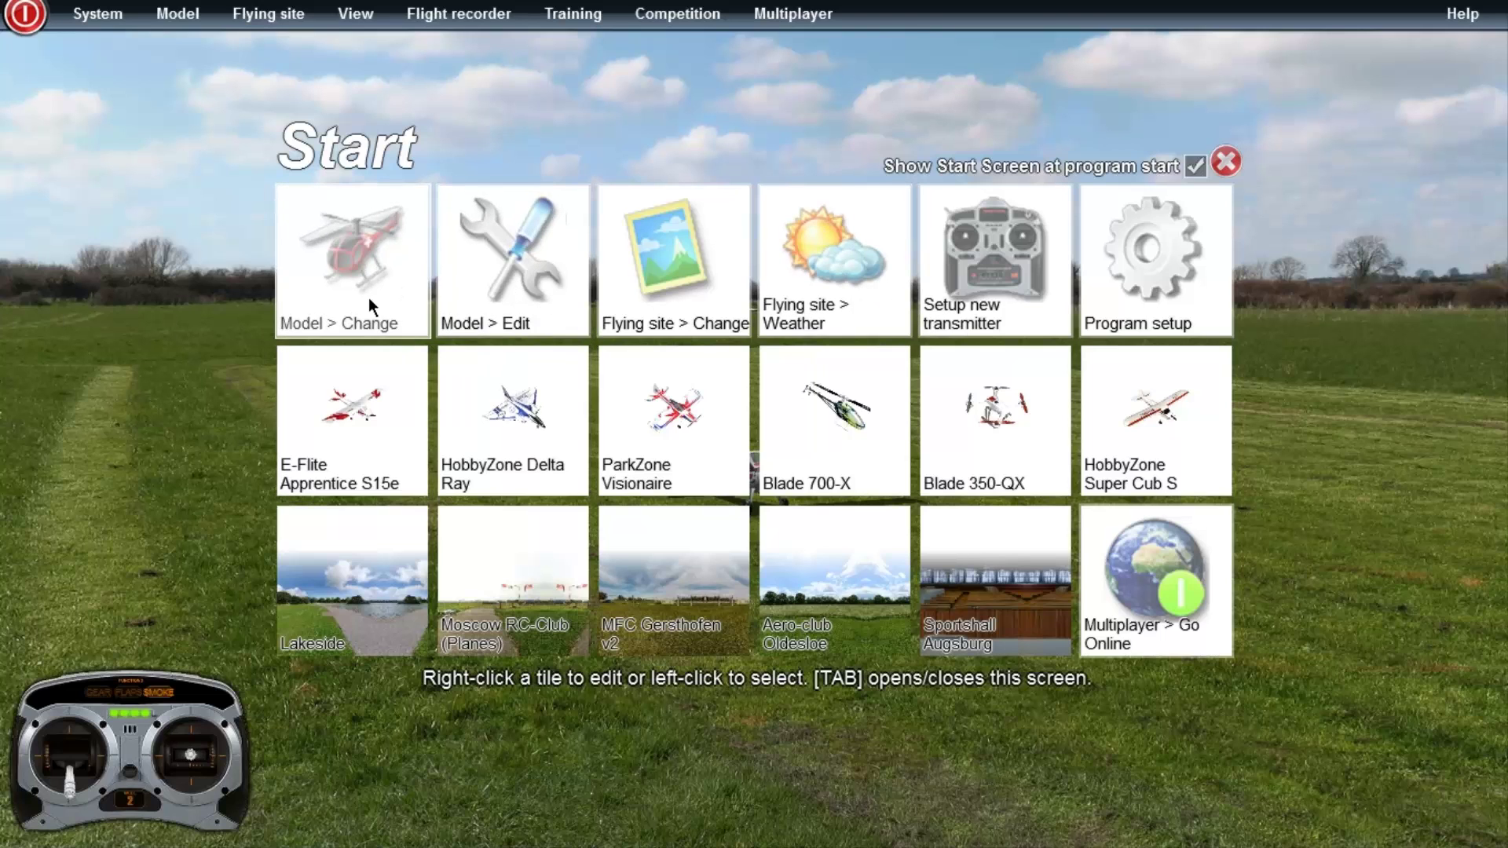
- Open the tile function chooser for the model-change tile and expand the Airplanes category
right_click(364, 271)
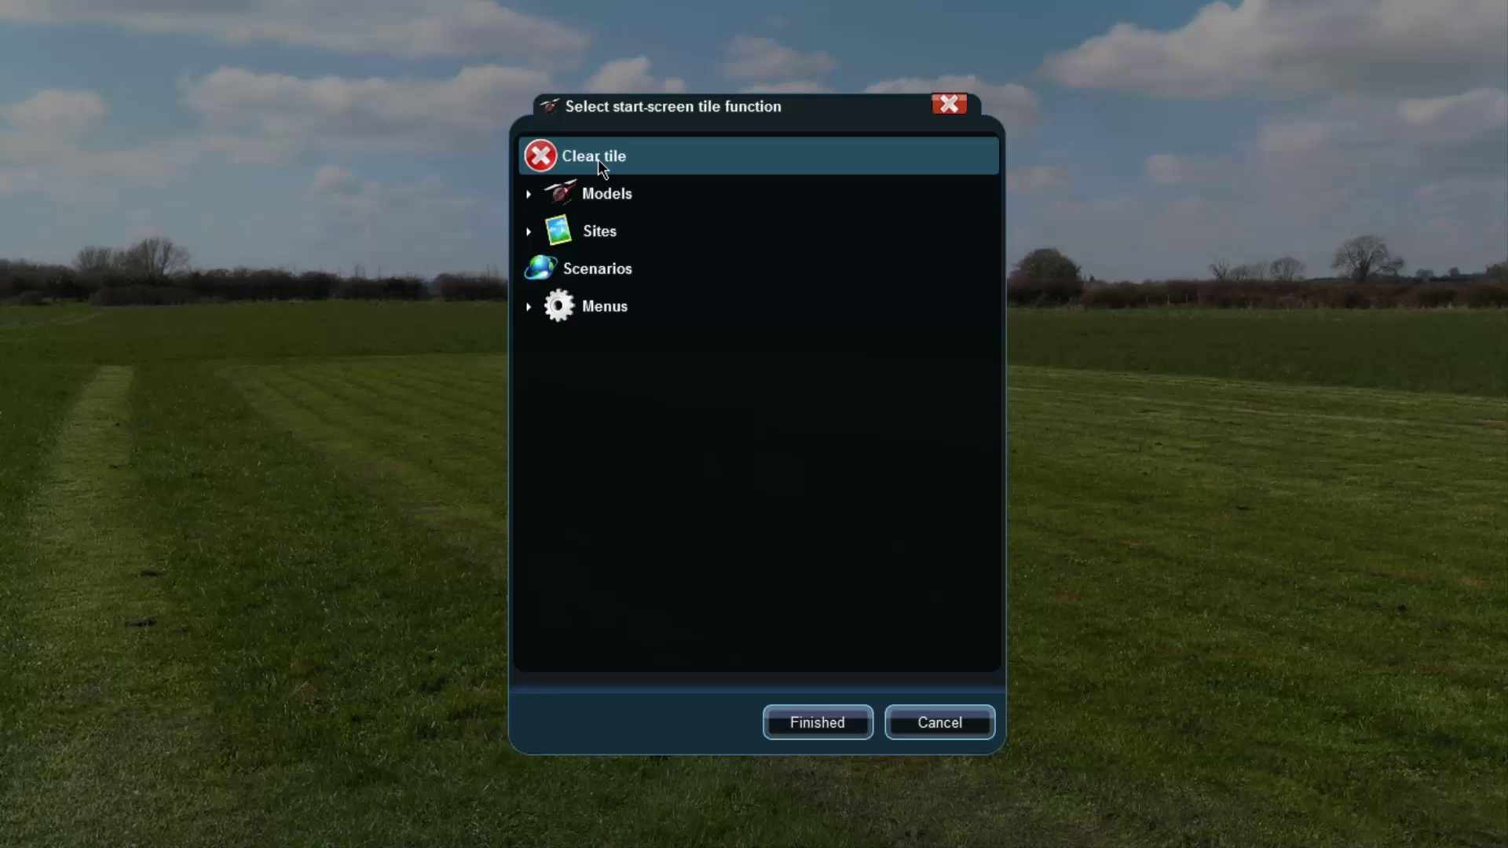
click(530, 193)
click(550, 224)
click(551, 223)
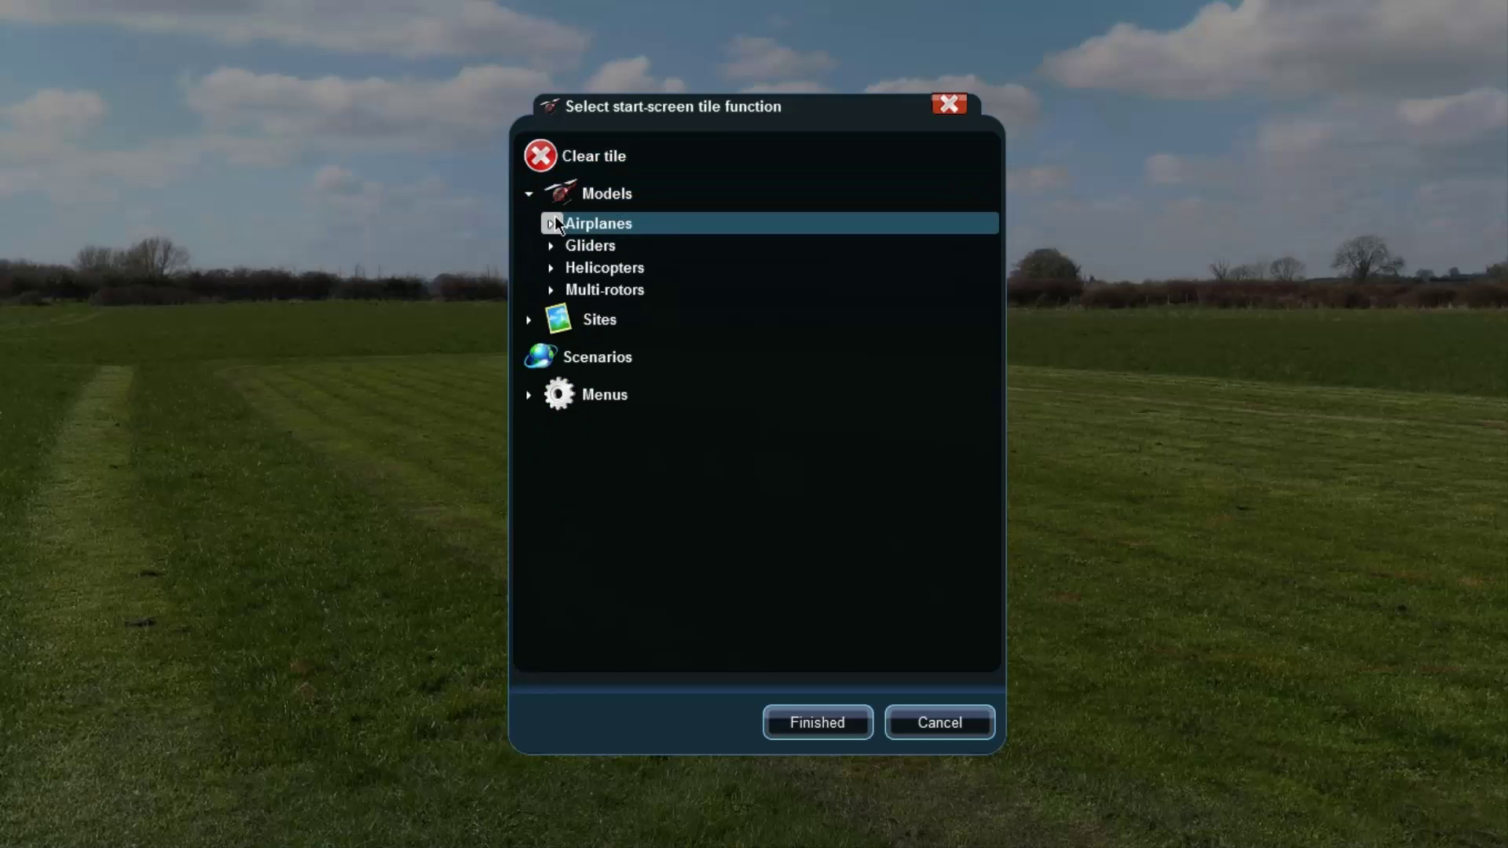
click(552, 226)
click(551, 224)
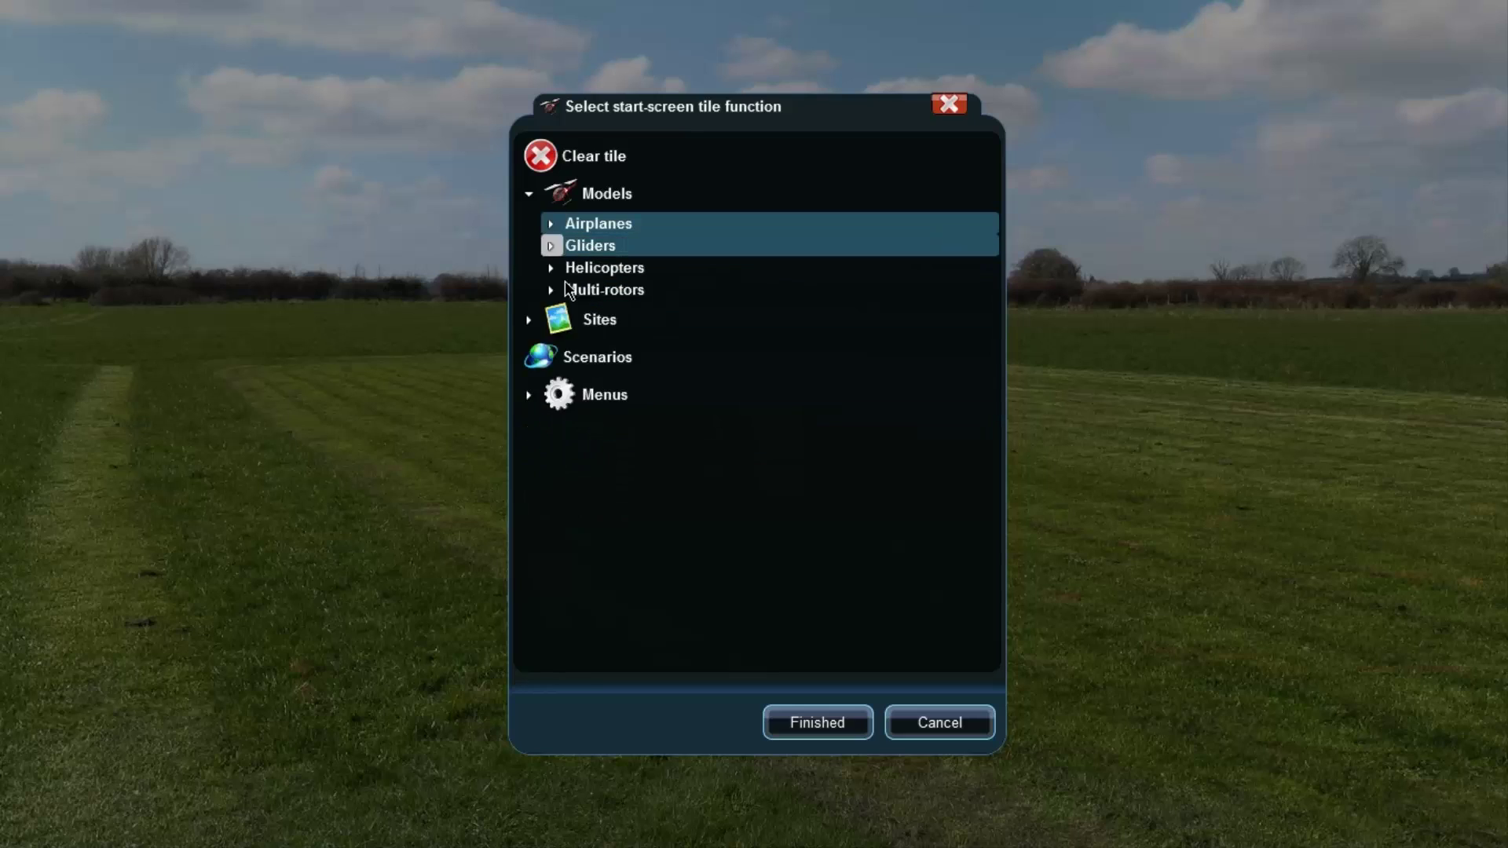
- Expand the Sites, Menus and Multiplayer groups, then cancel the chooser without changes
click(530, 321)
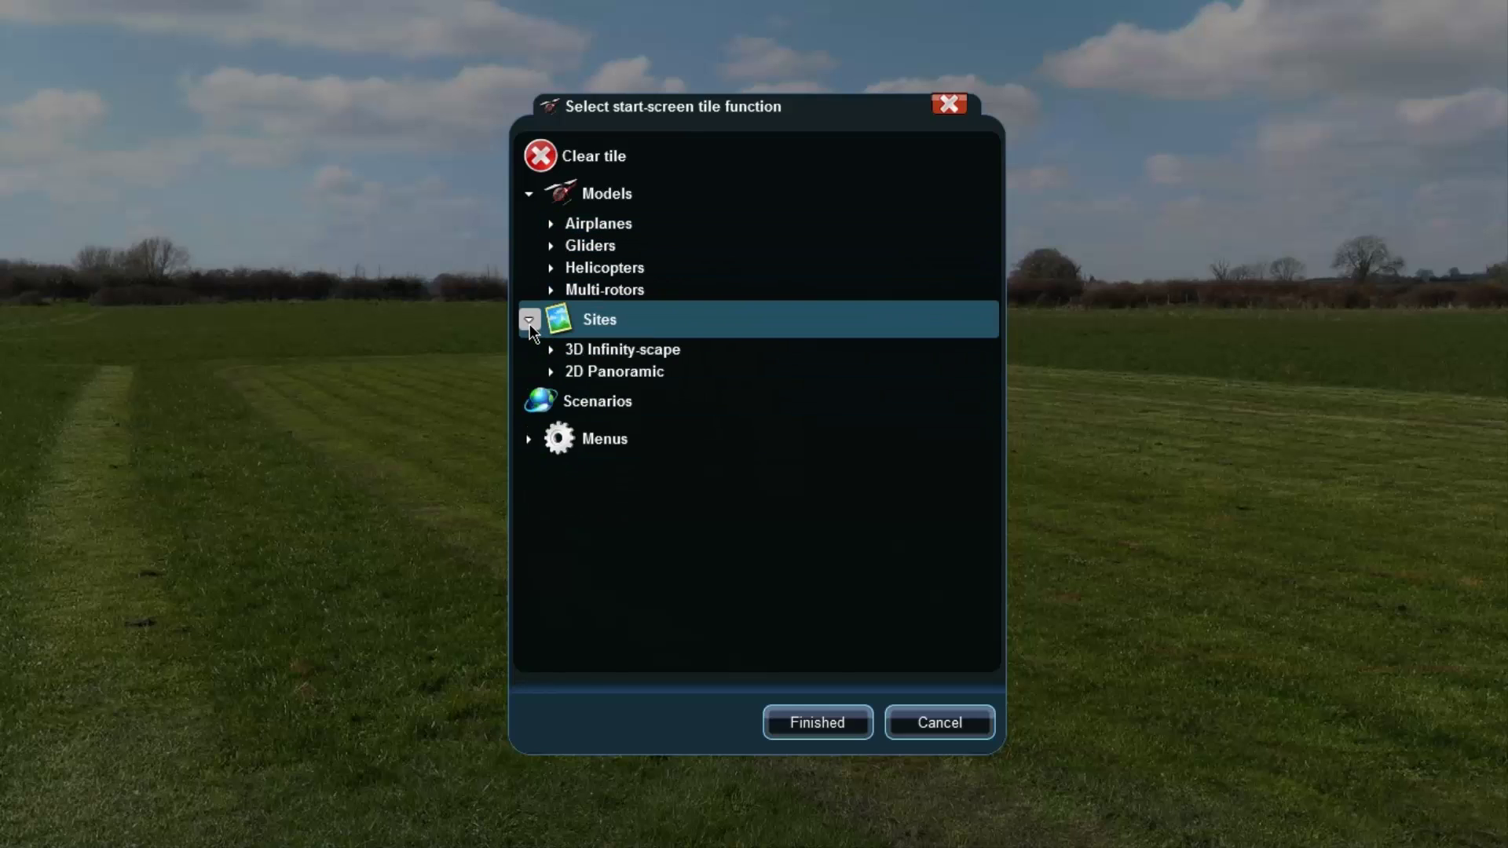
click(528, 437)
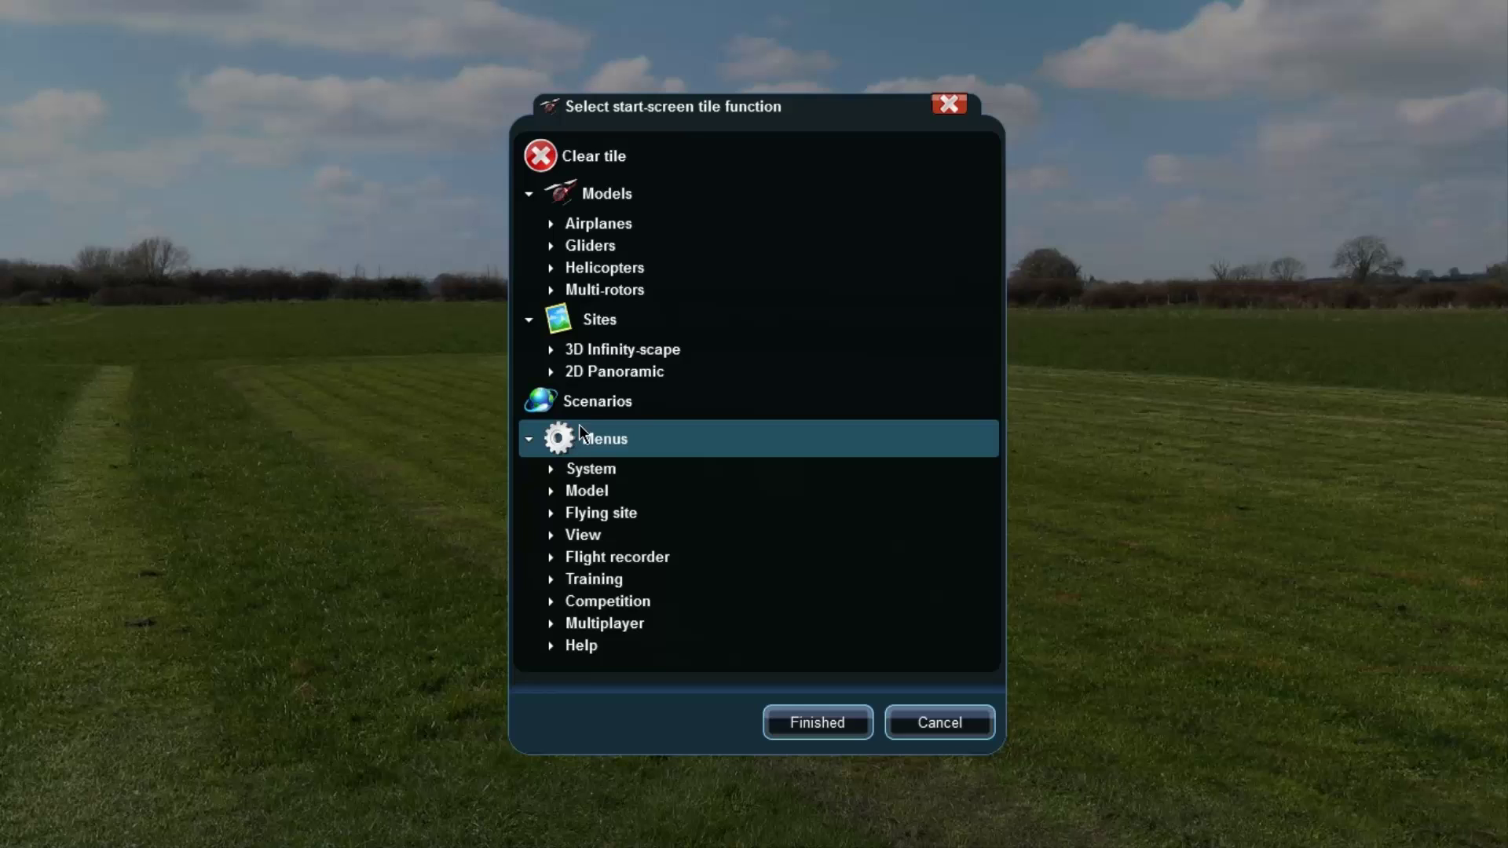
click(550, 624)
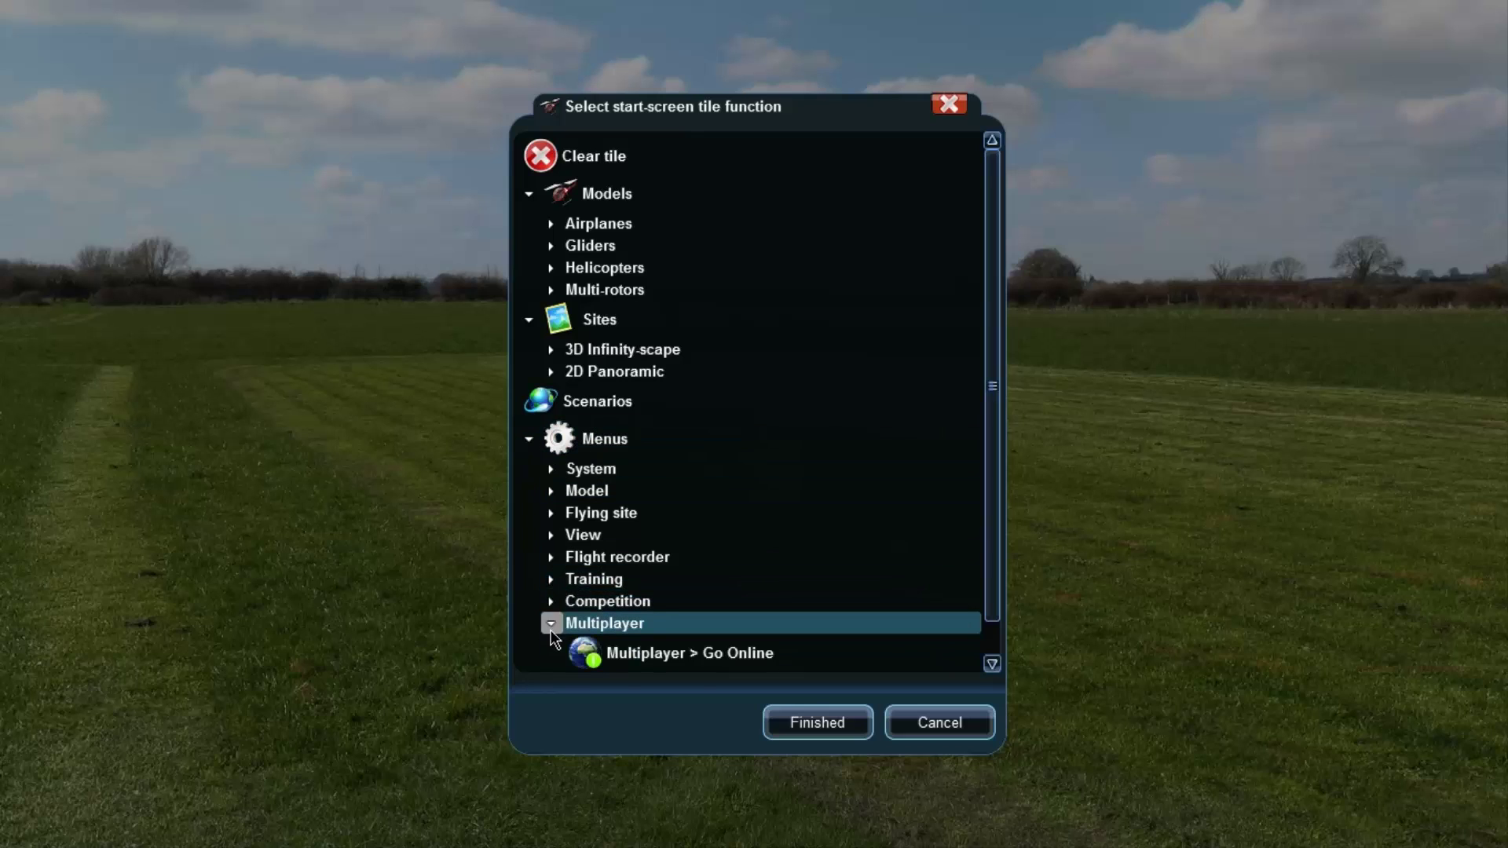
click(550, 624)
click(958, 722)
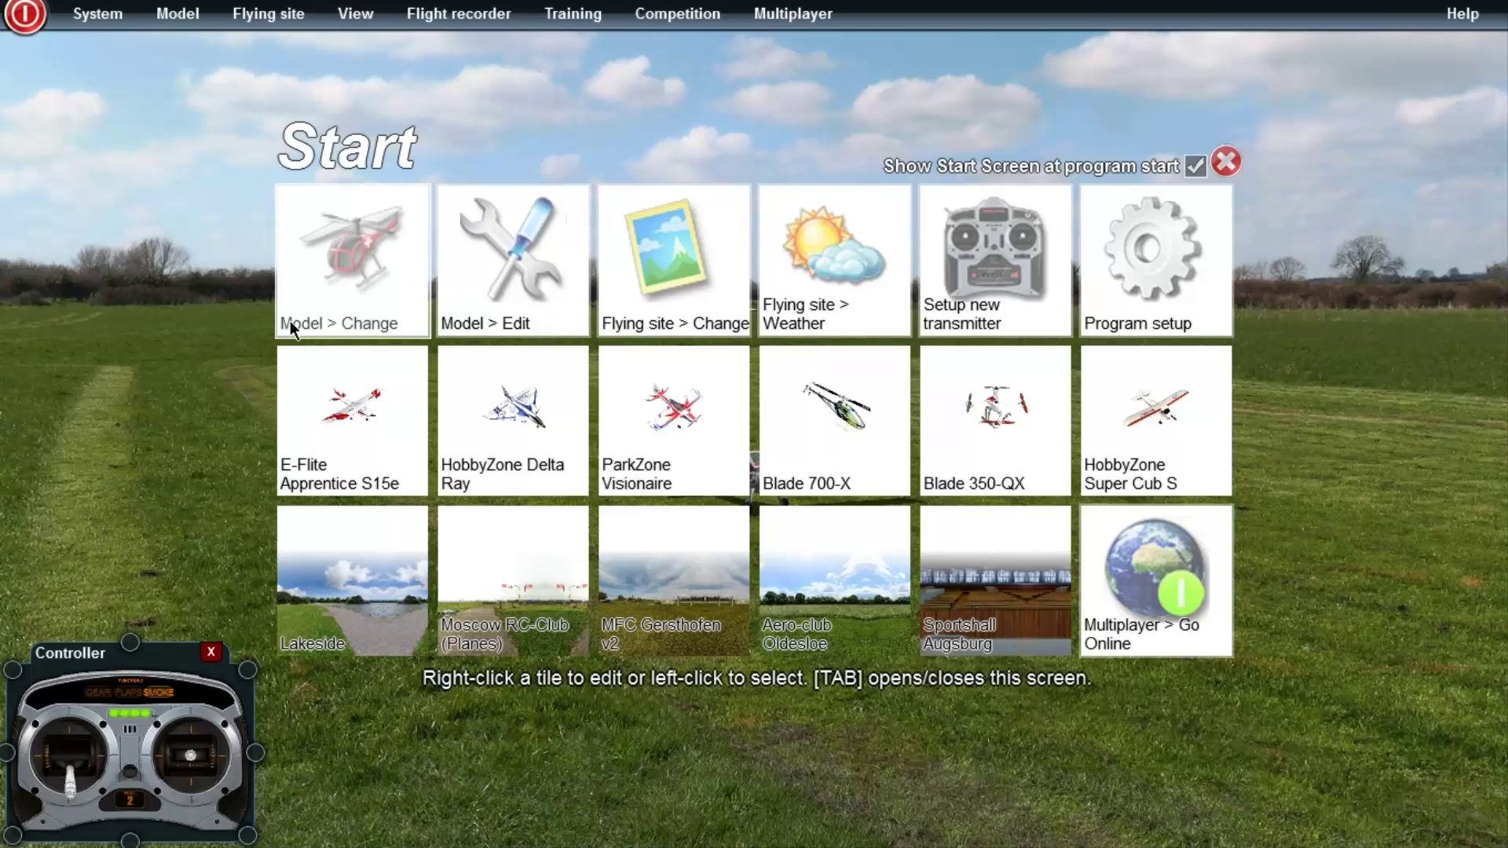
- Open the Beaver's attribute editor and view it from front, top and side, then perspective
click(506, 258)
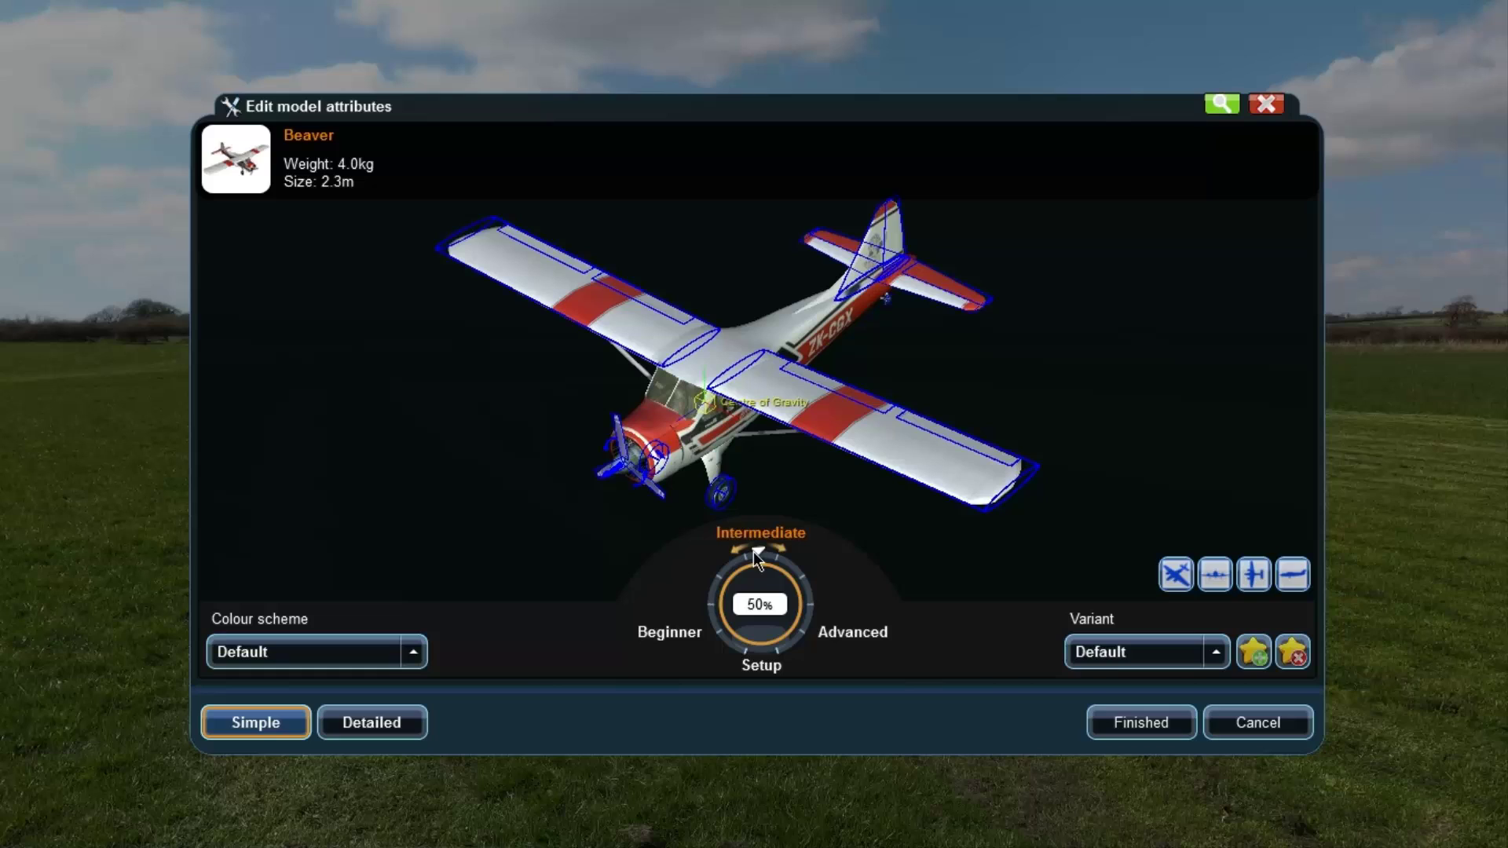
click(1204, 580)
click(1249, 580)
click(1278, 582)
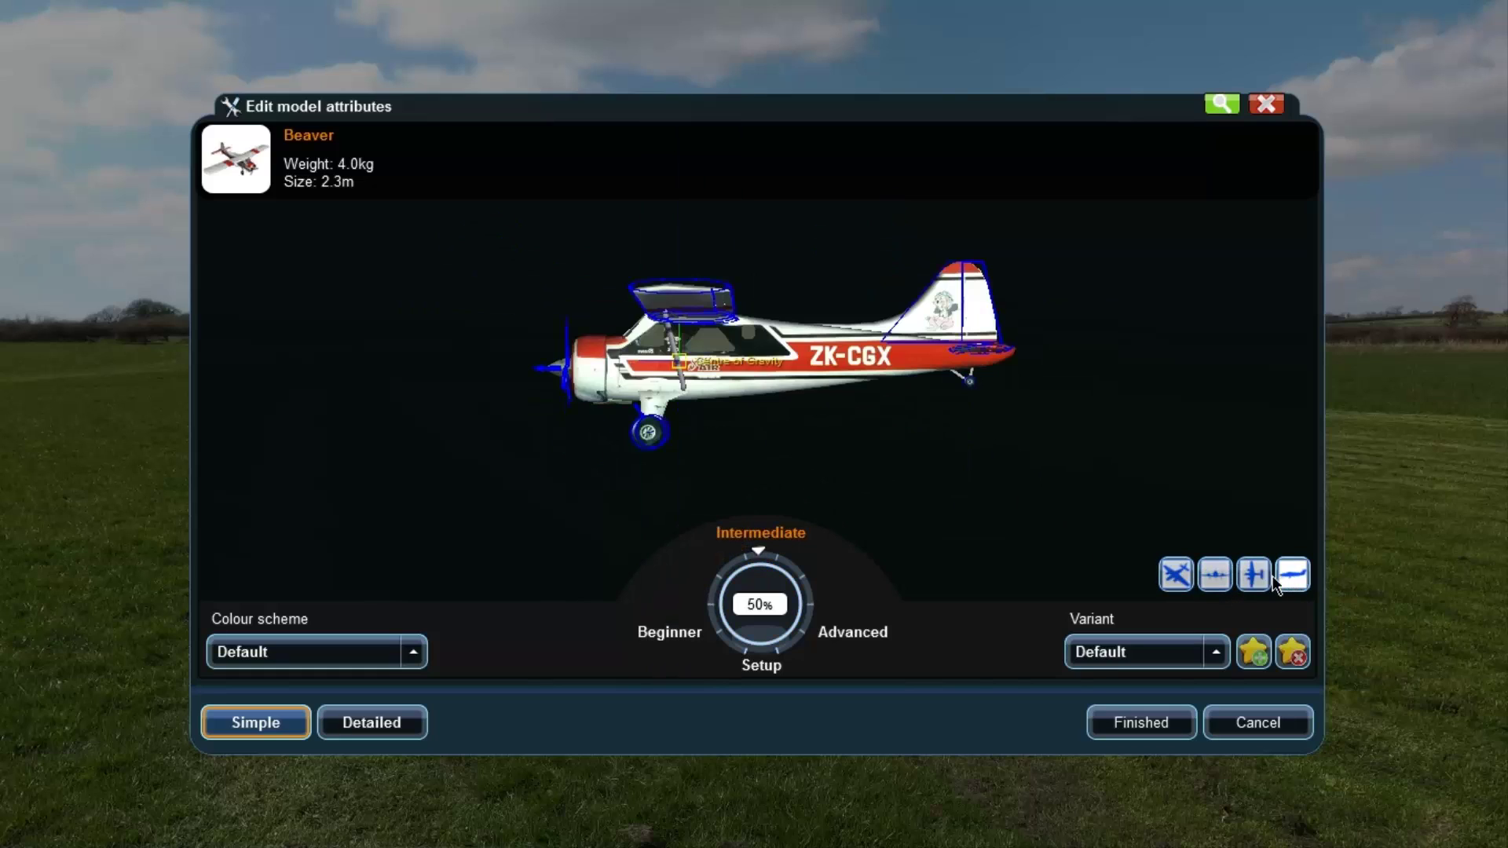
click(1253, 576)
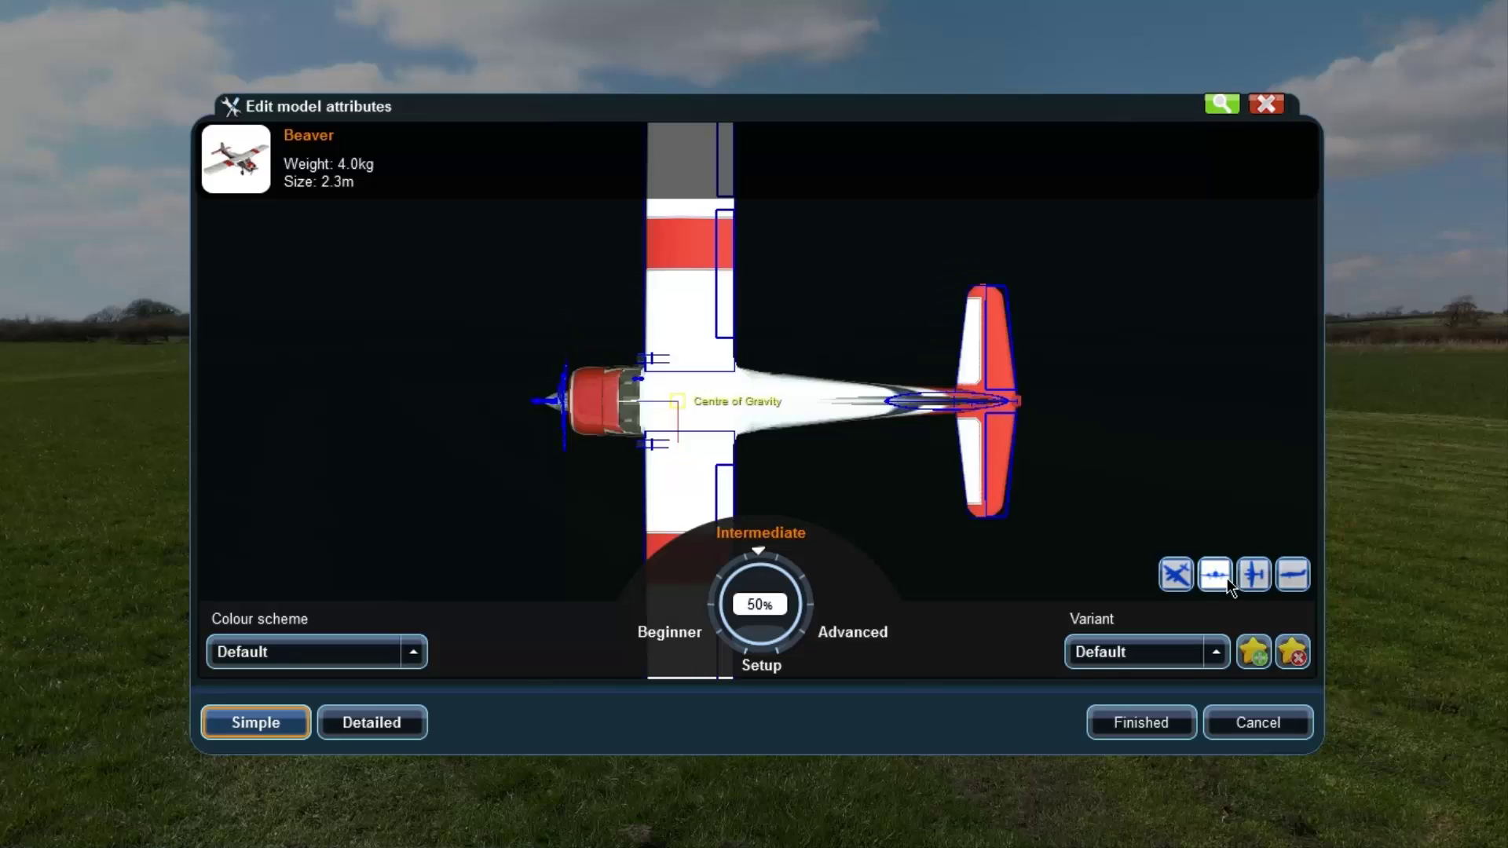
click(1215, 576)
click(1186, 567)
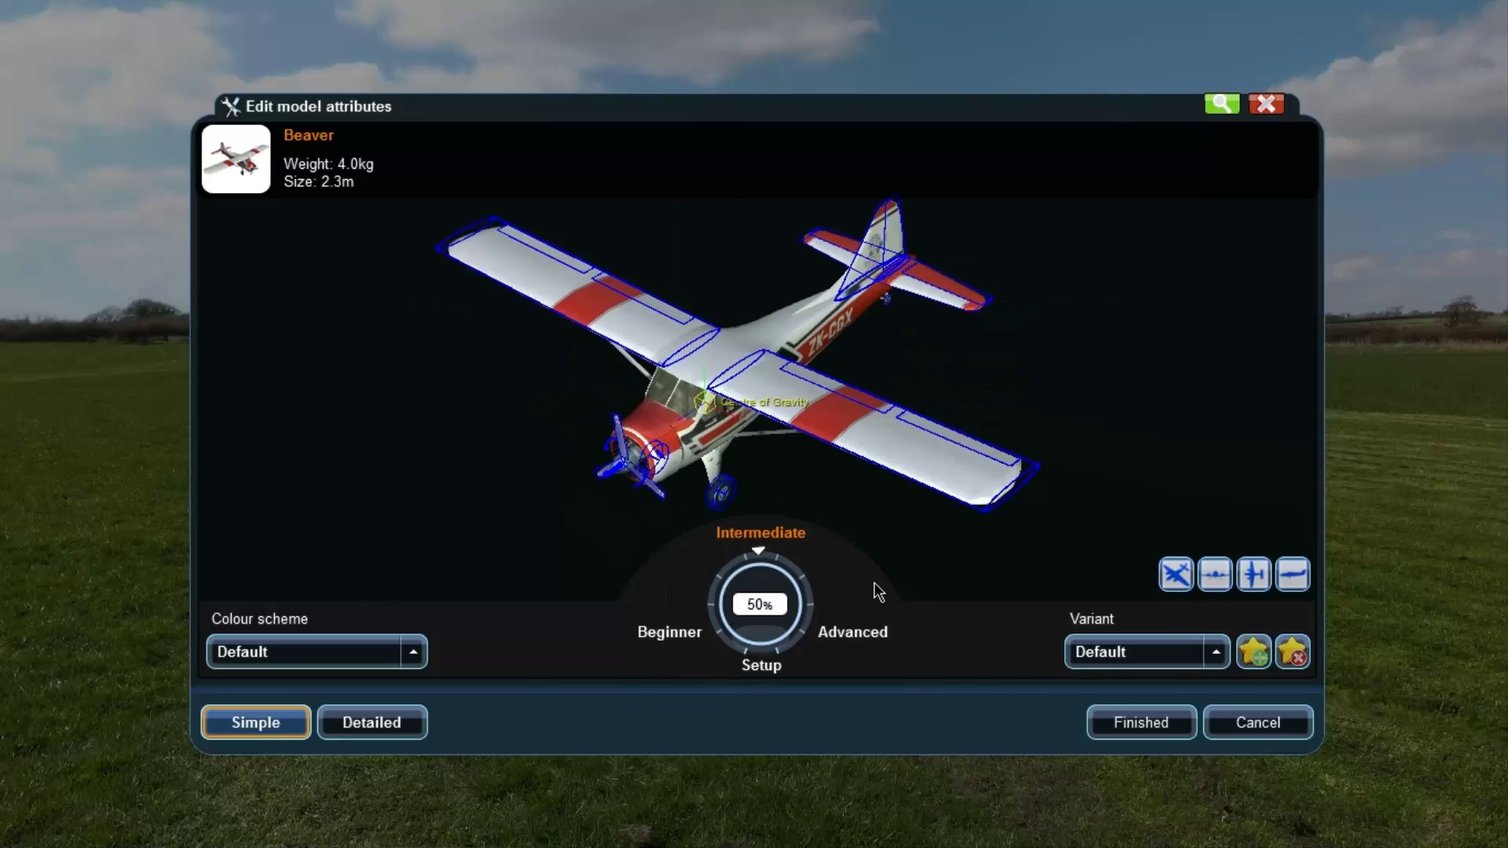
- Switch to the Detailed layout and browse the Model, Physical and Fin sections
click(371, 722)
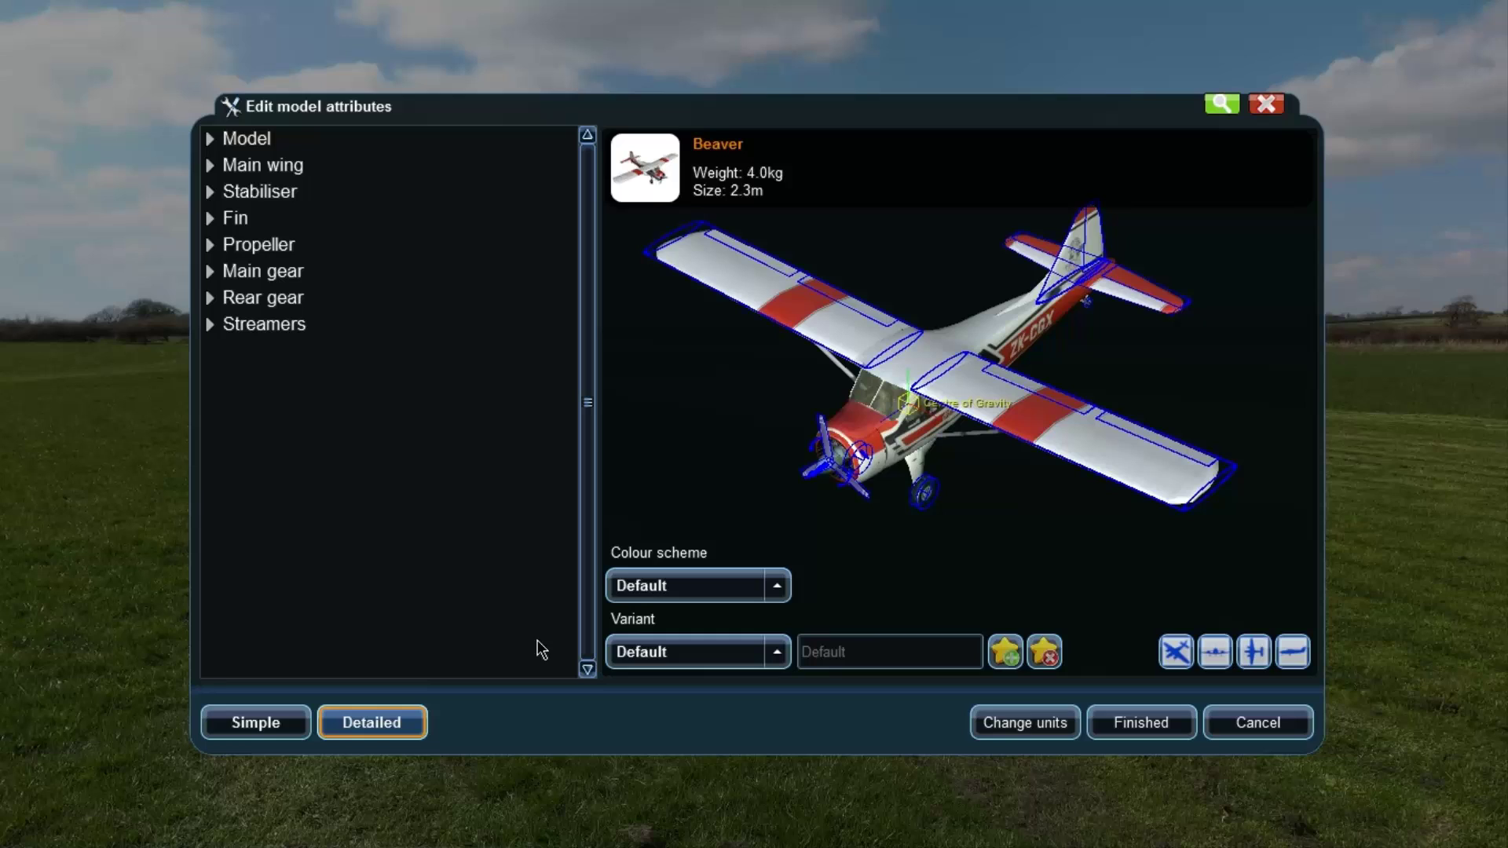
click(228, 141)
click(232, 166)
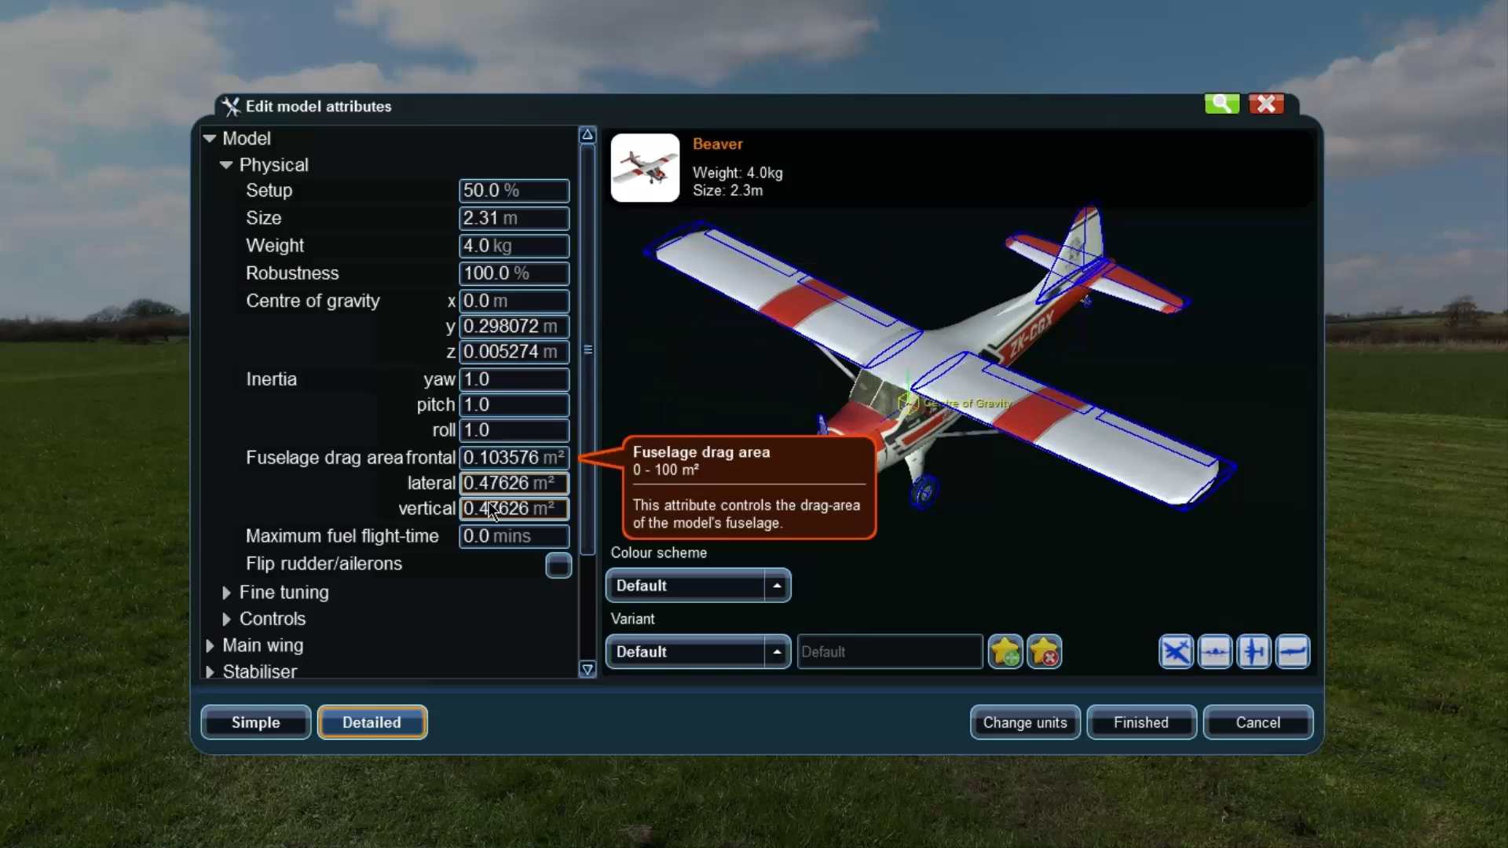
click(225, 173)
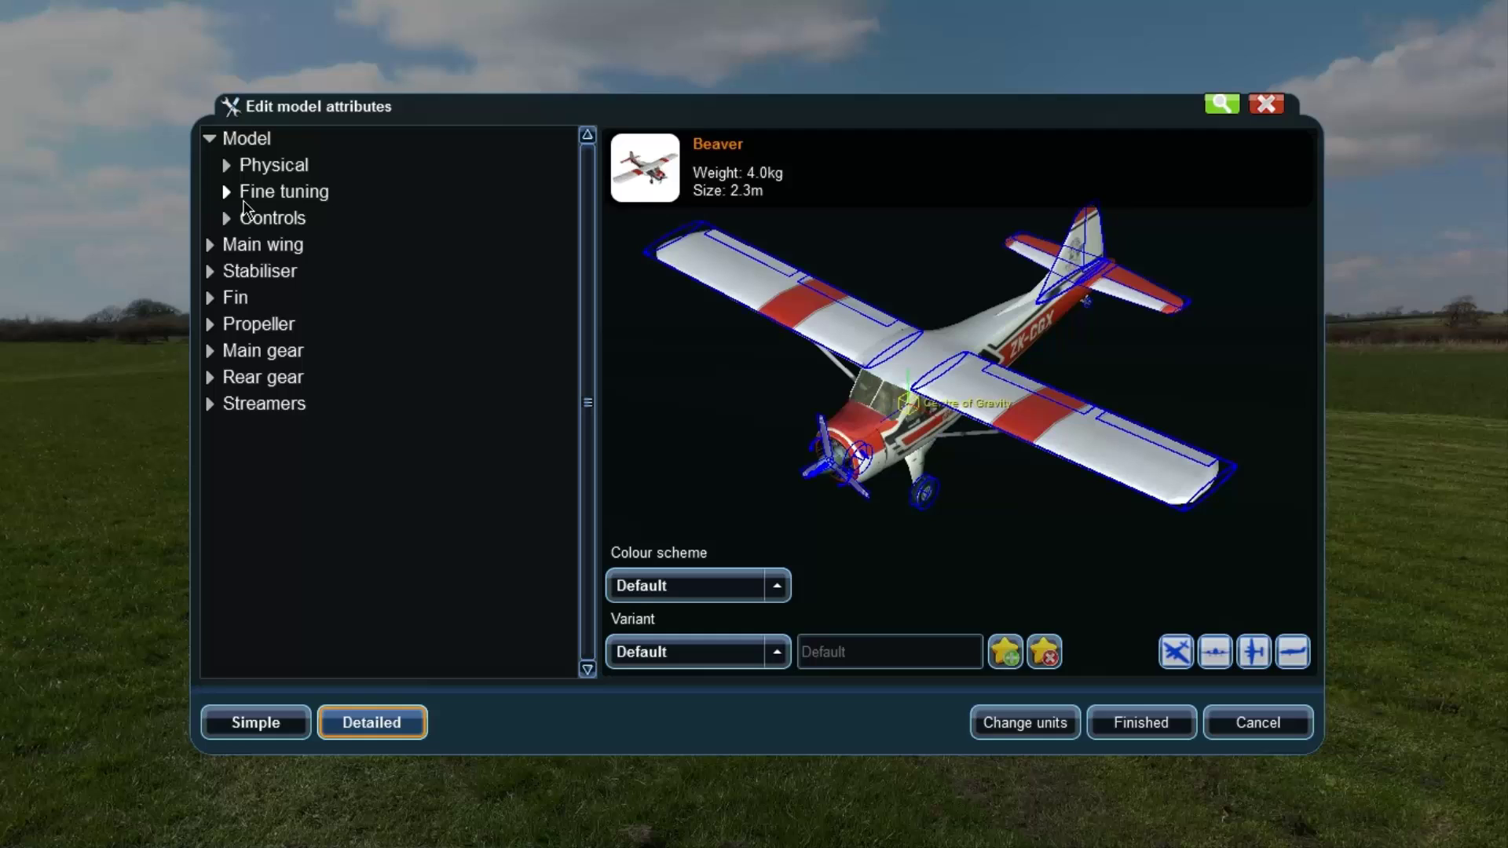
click(212, 142)
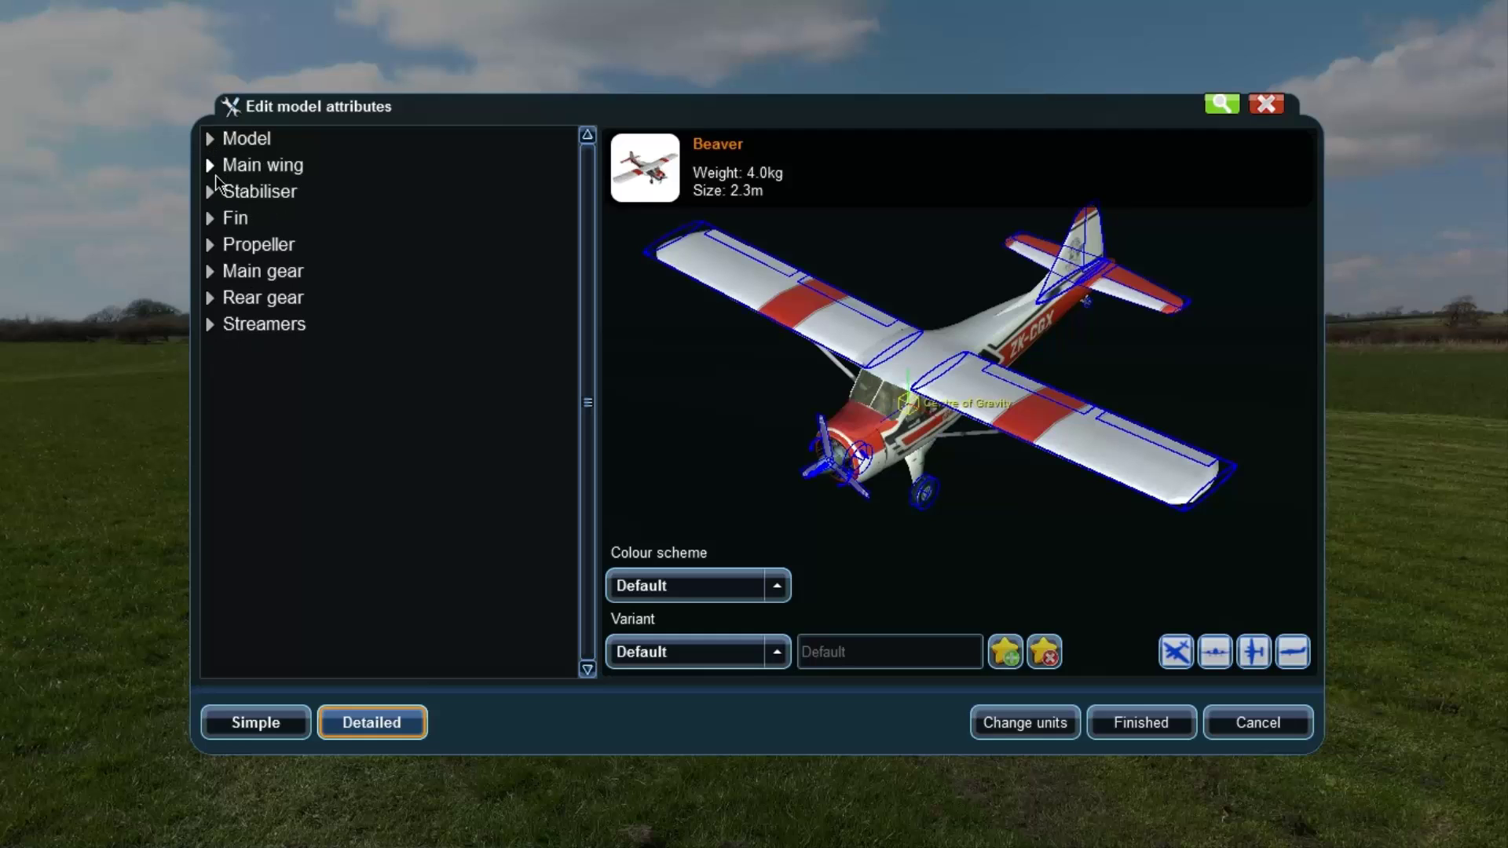
click(218, 220)
click(216, 218)
- Browse the Streamers, Left wingtip streamer, Rear gear and Main gear sections, then cancel unsaved
click(229, 326)
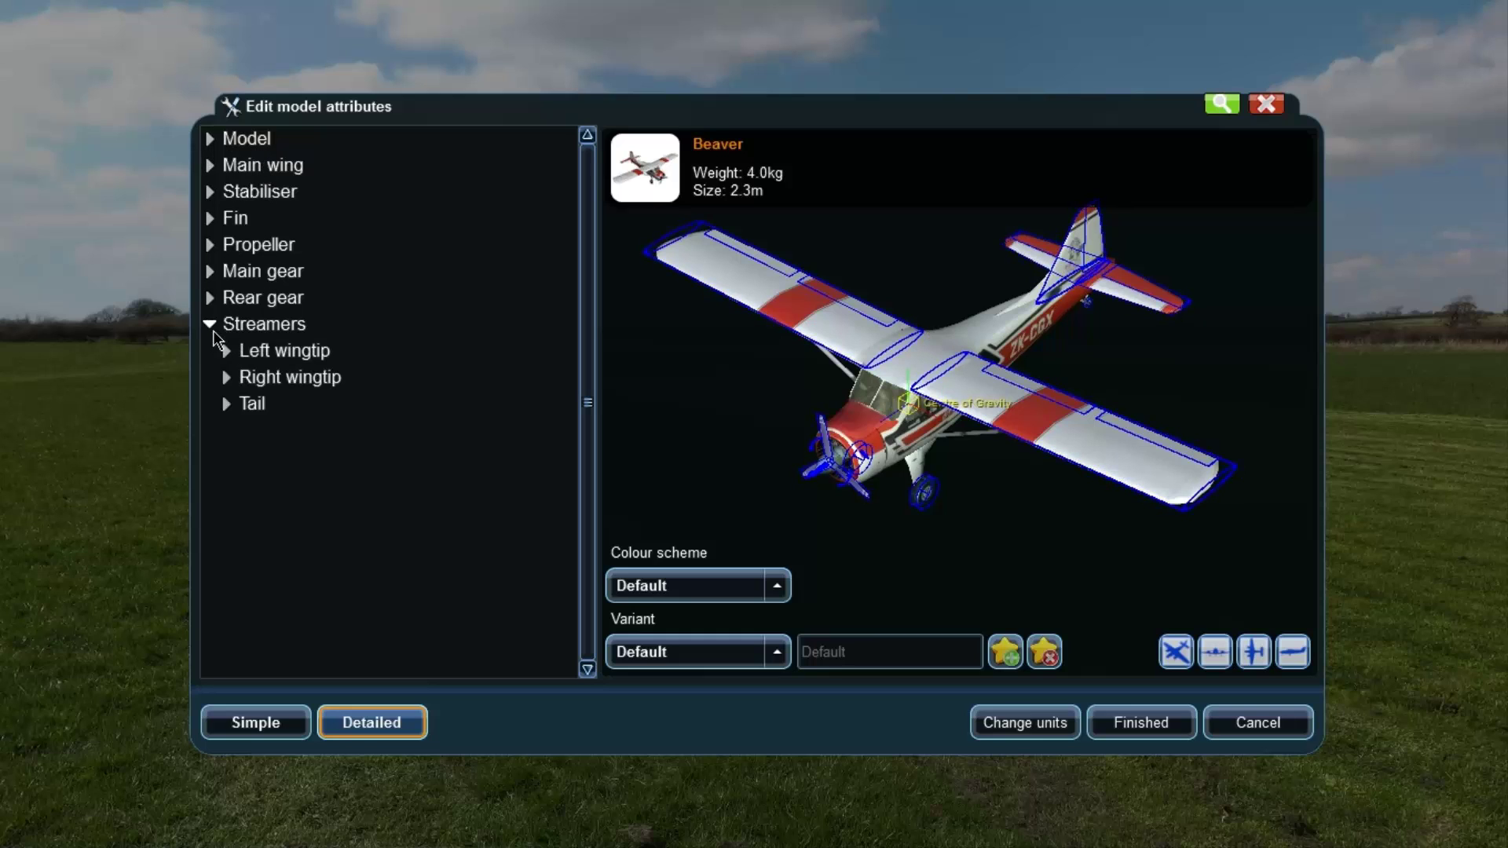
click(226, 353)
click(226, 354)
click(208, 326)
click(220, 299)
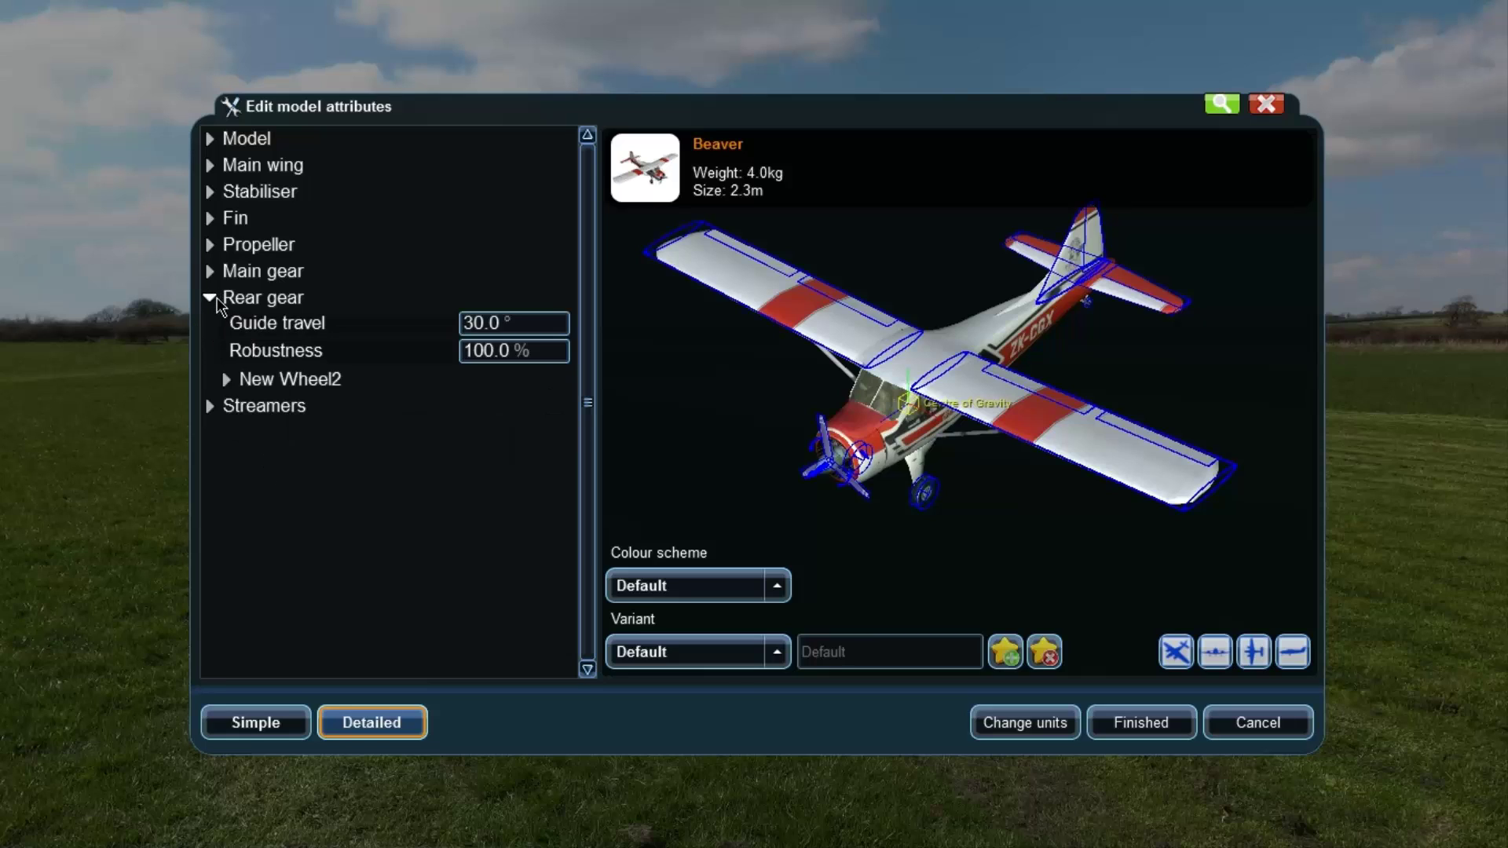
click(212, 272)
click(214, 271)
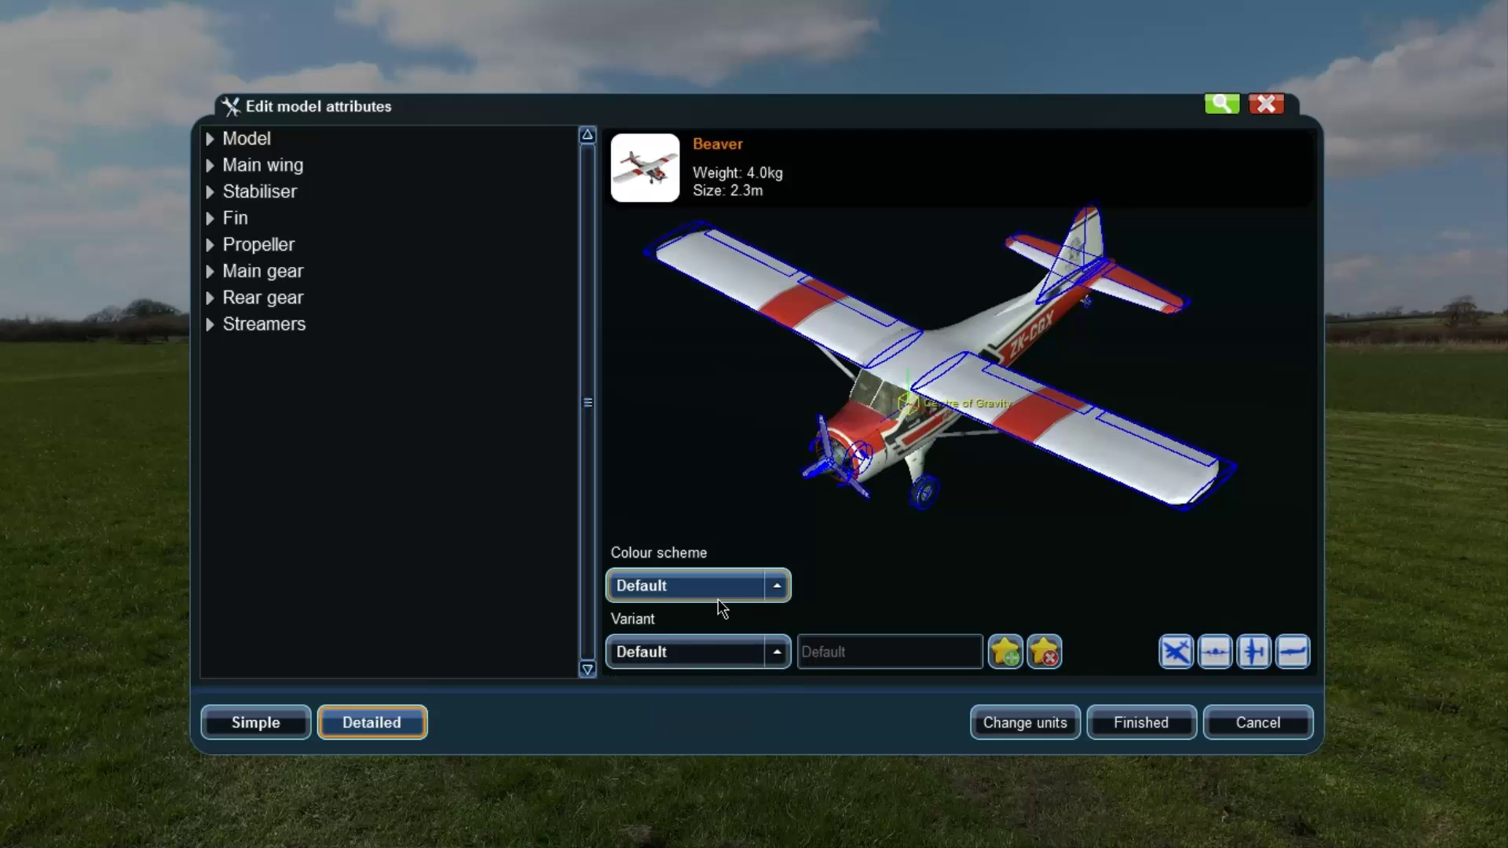
click(1237, 723)
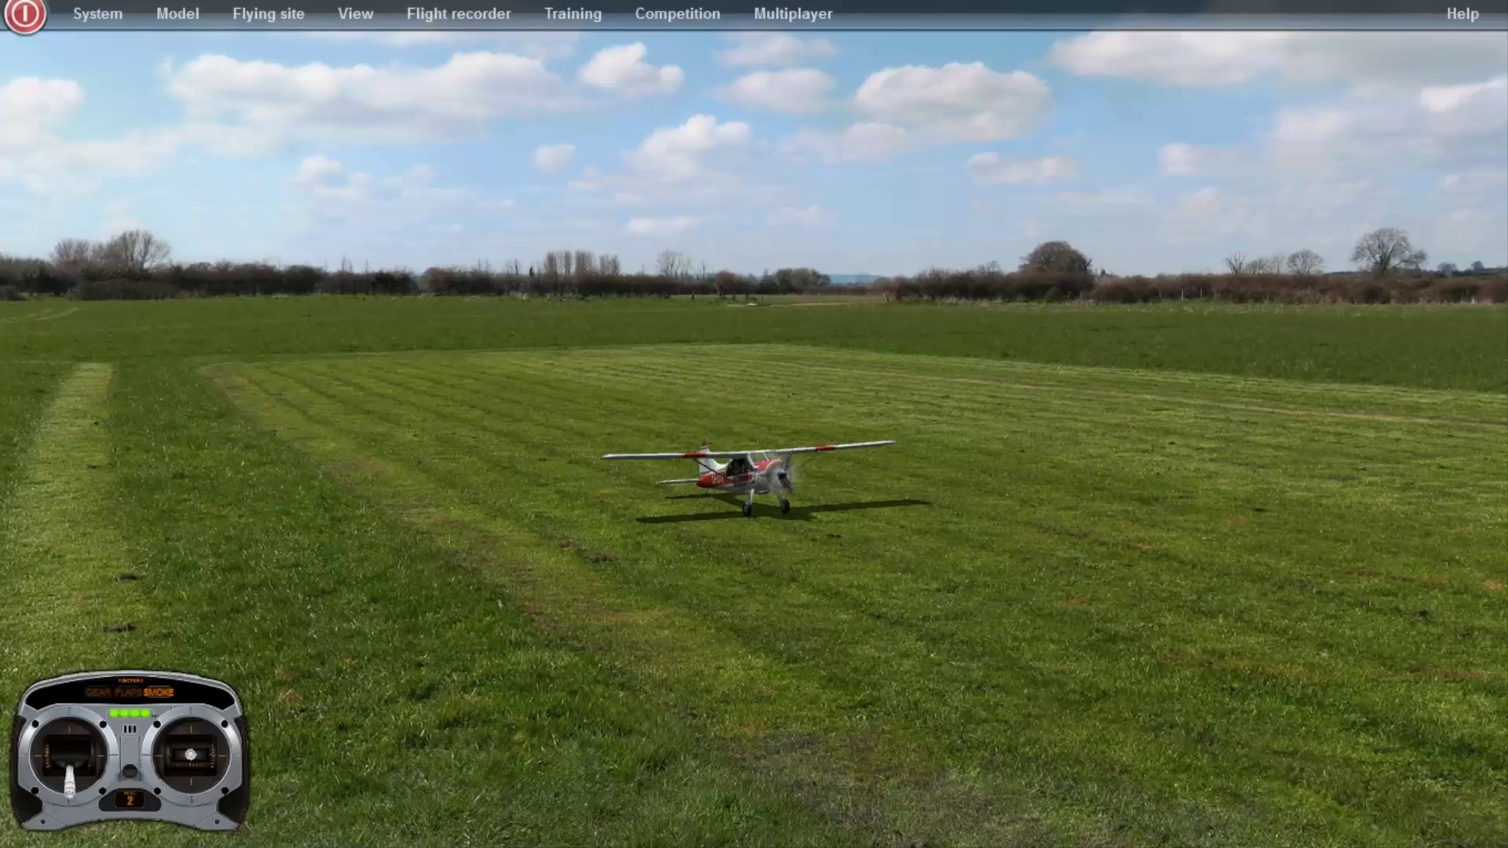
- Toggle the Start screen with Tab, leaving it open over the flying view
key(Tab)
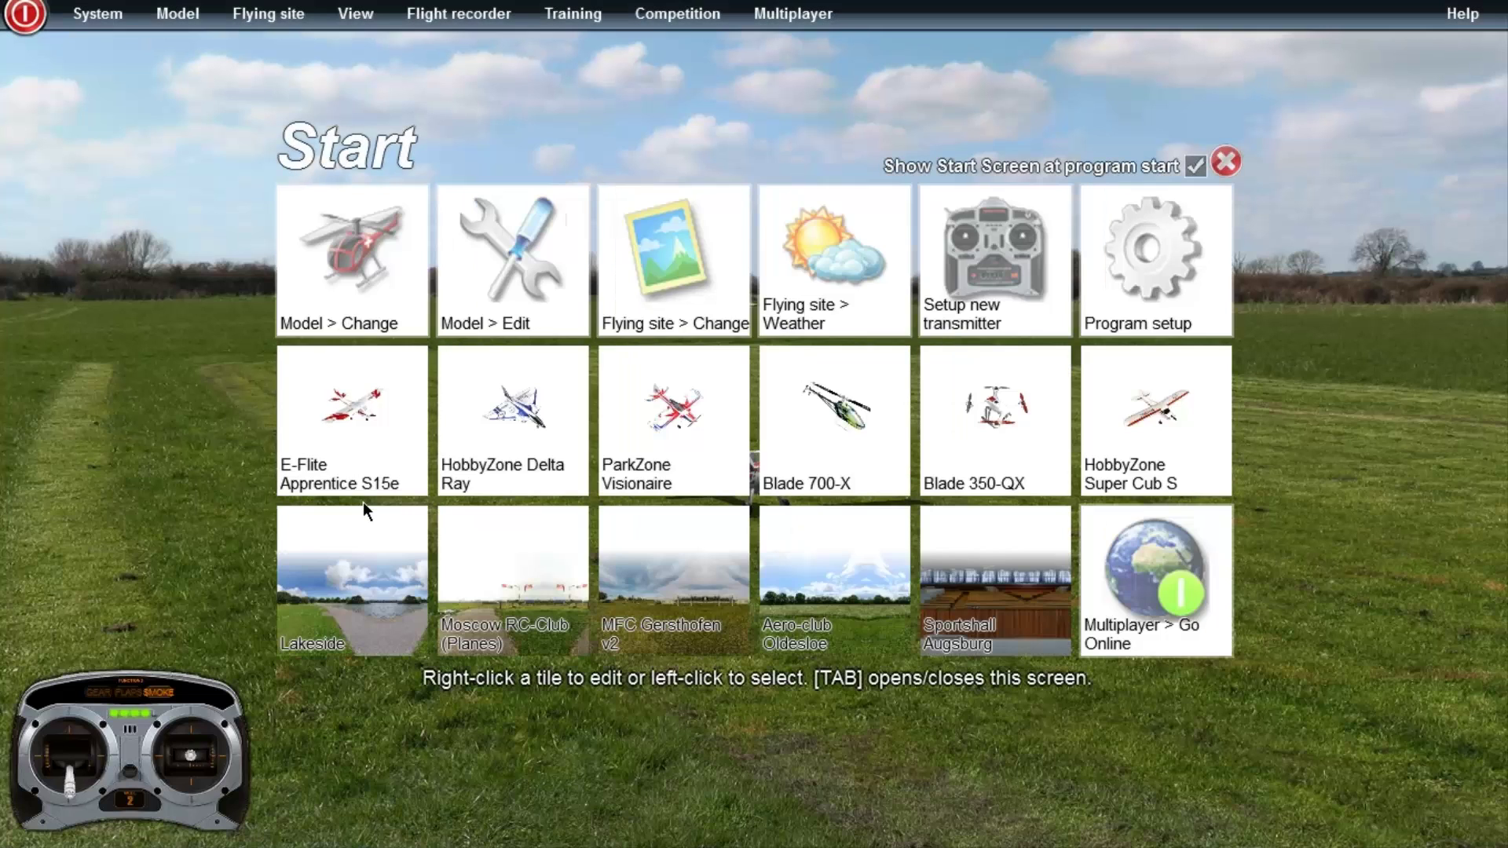
key(Tab)
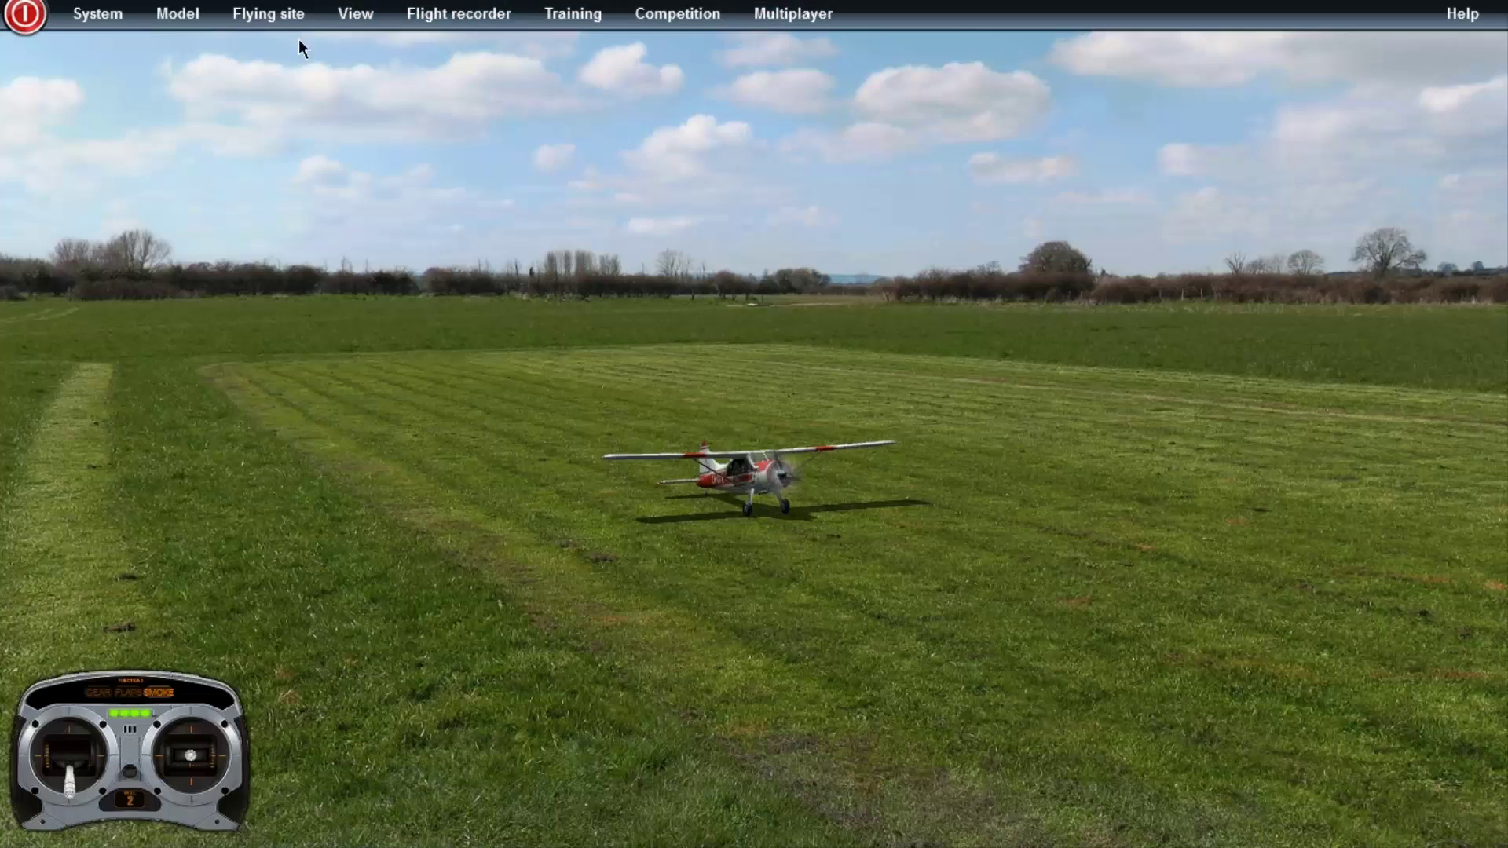
key(Tab)
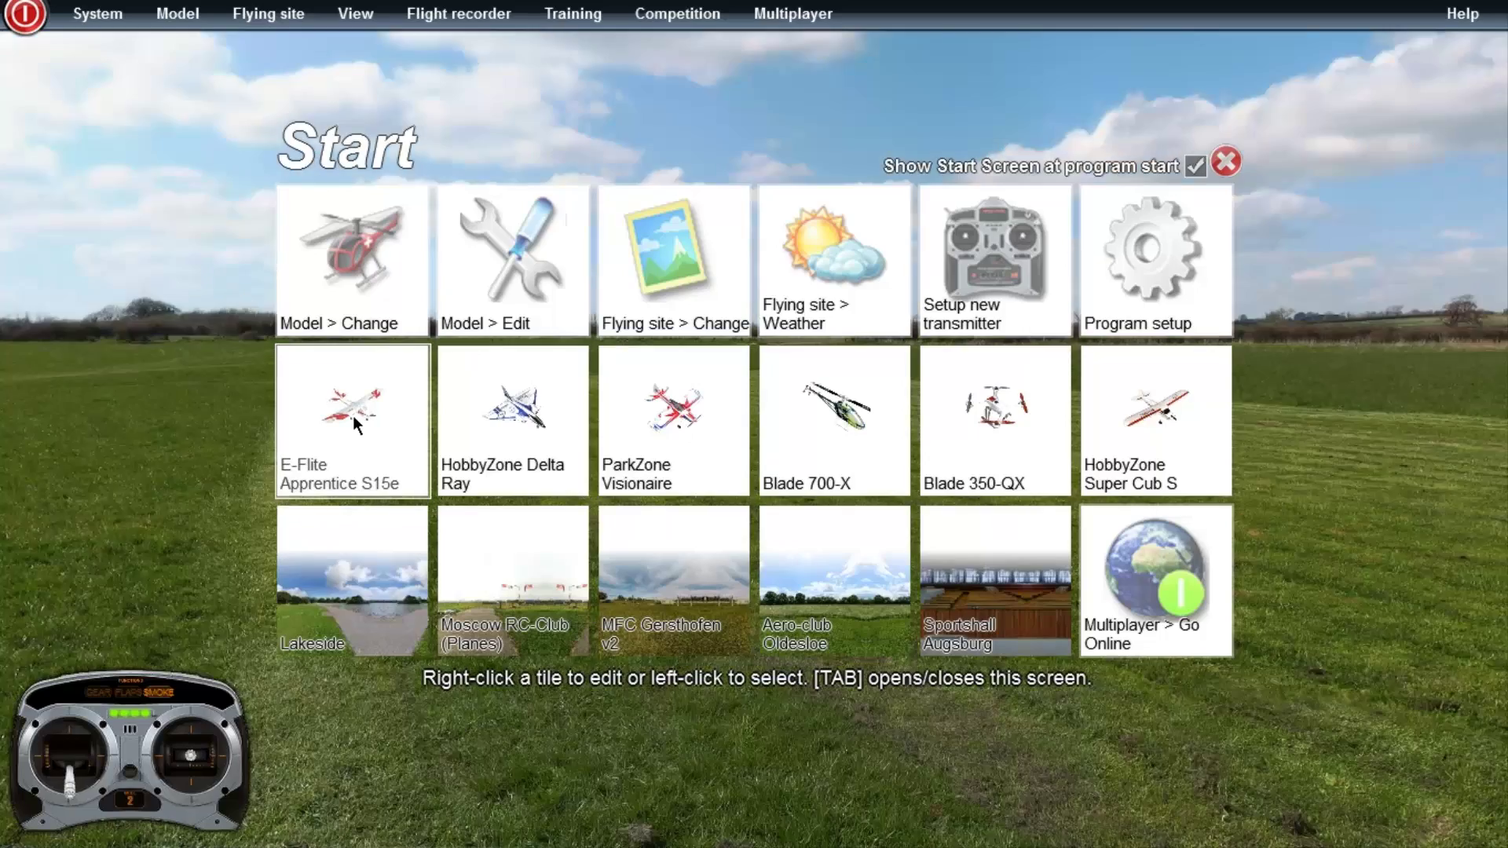
- Load the E-Flite Apprentice S15e in place of the Beaver from its Start screen tile
click(352, 416)
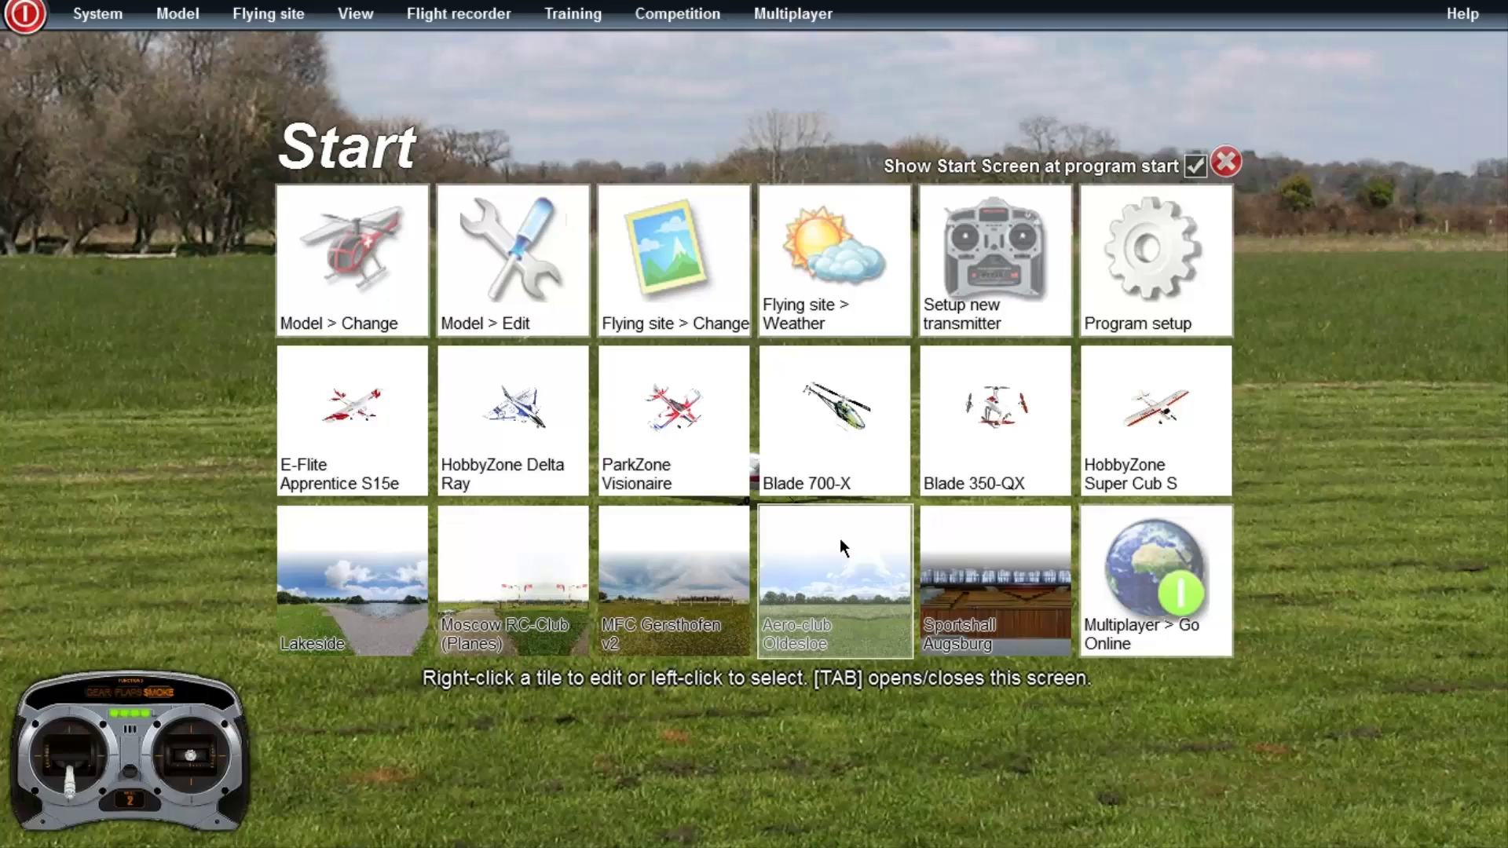
- Load the HobbyZone Delta Ray, then switch to the ParkZone Visionaire
click(514, 422)
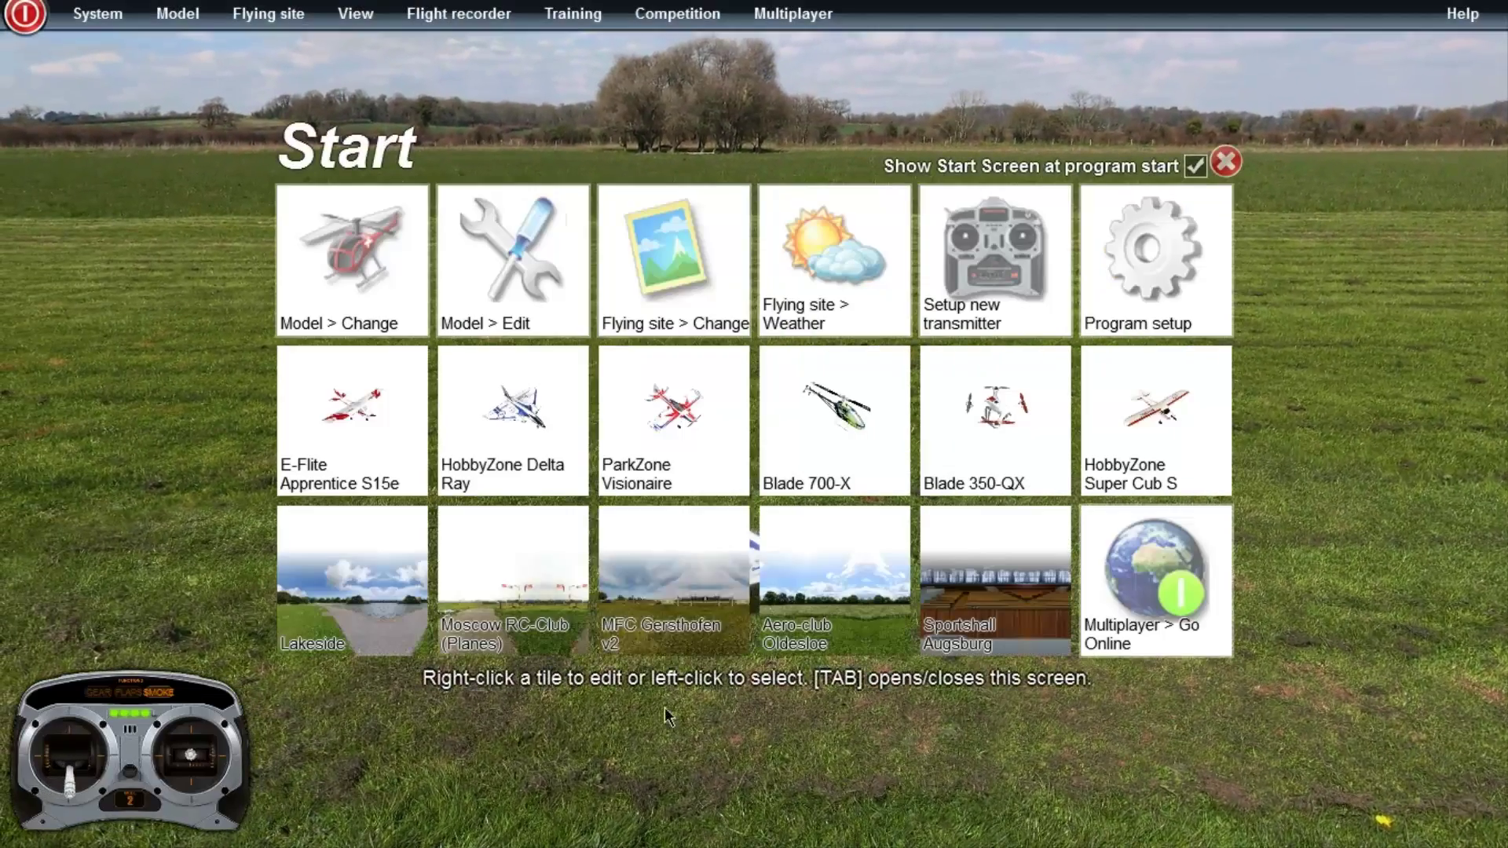
click(694, 408)
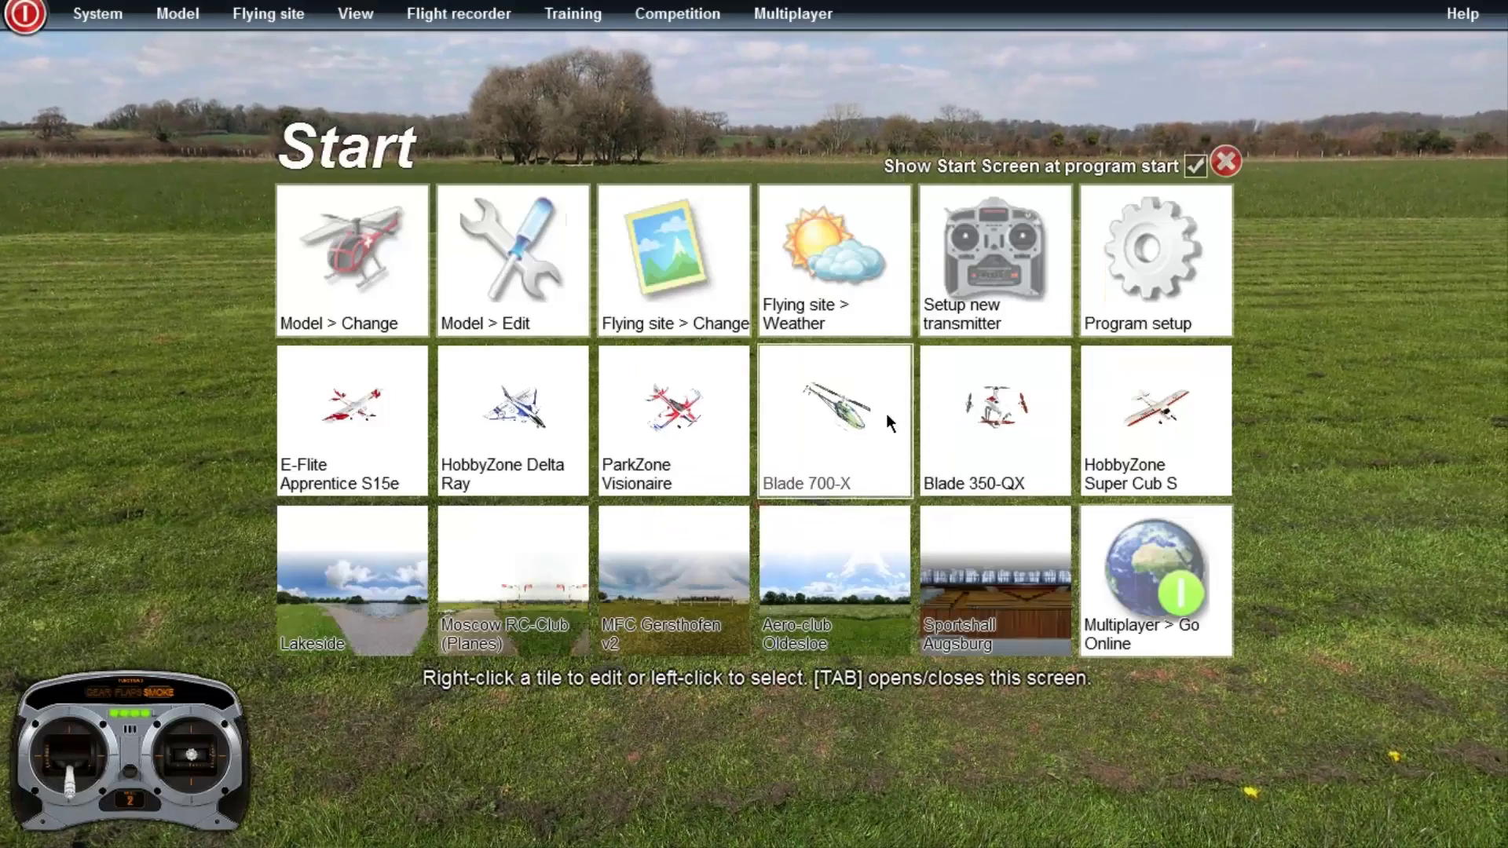
- Load the Blade 700-X helicopter, then replace it with the Blade 350-QX quadcopter from the Start screen
click(885, 413)
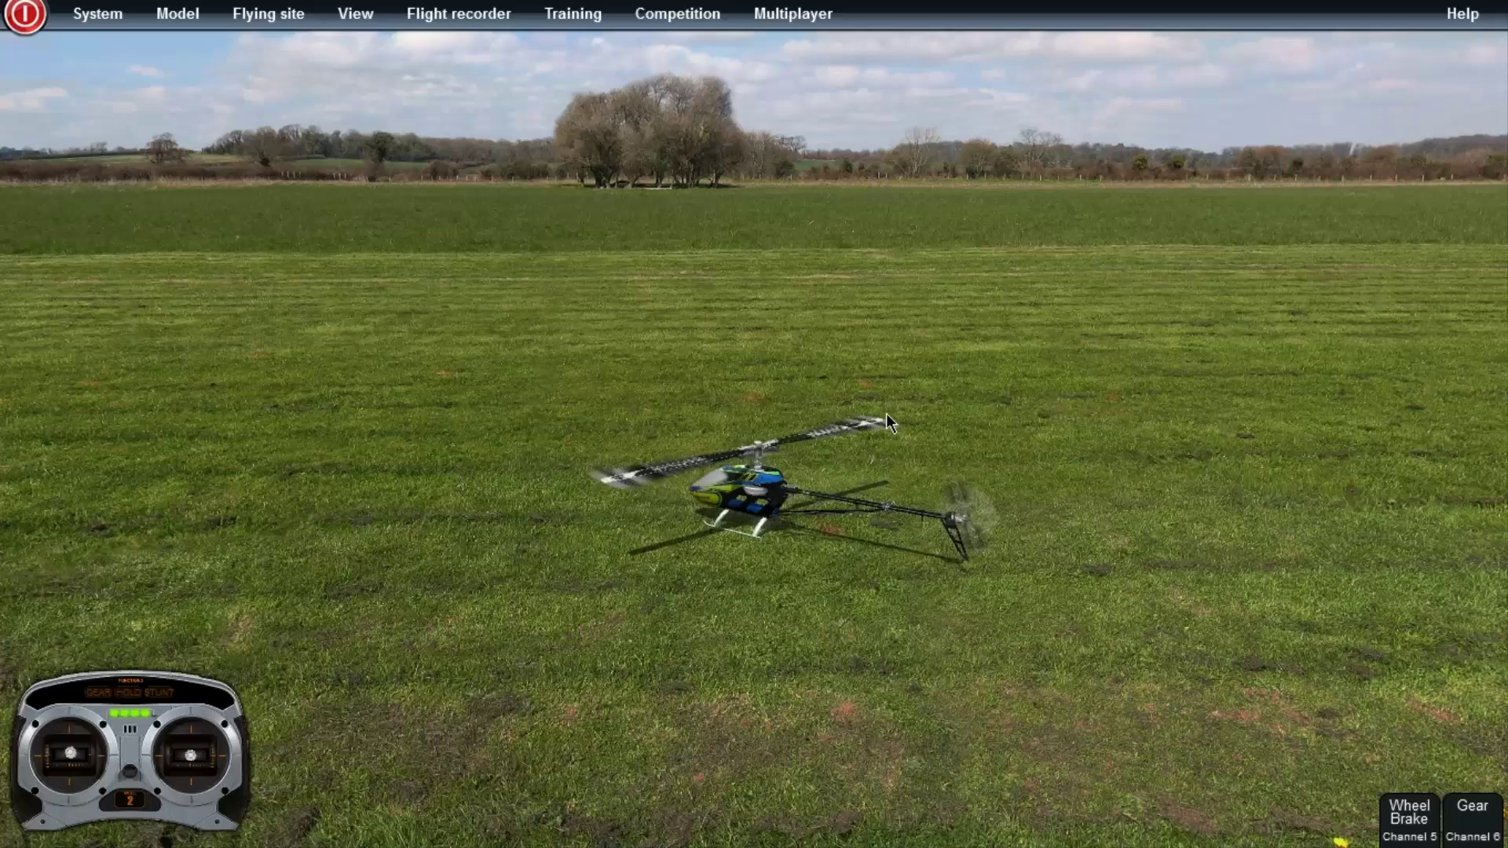
key(Tab)
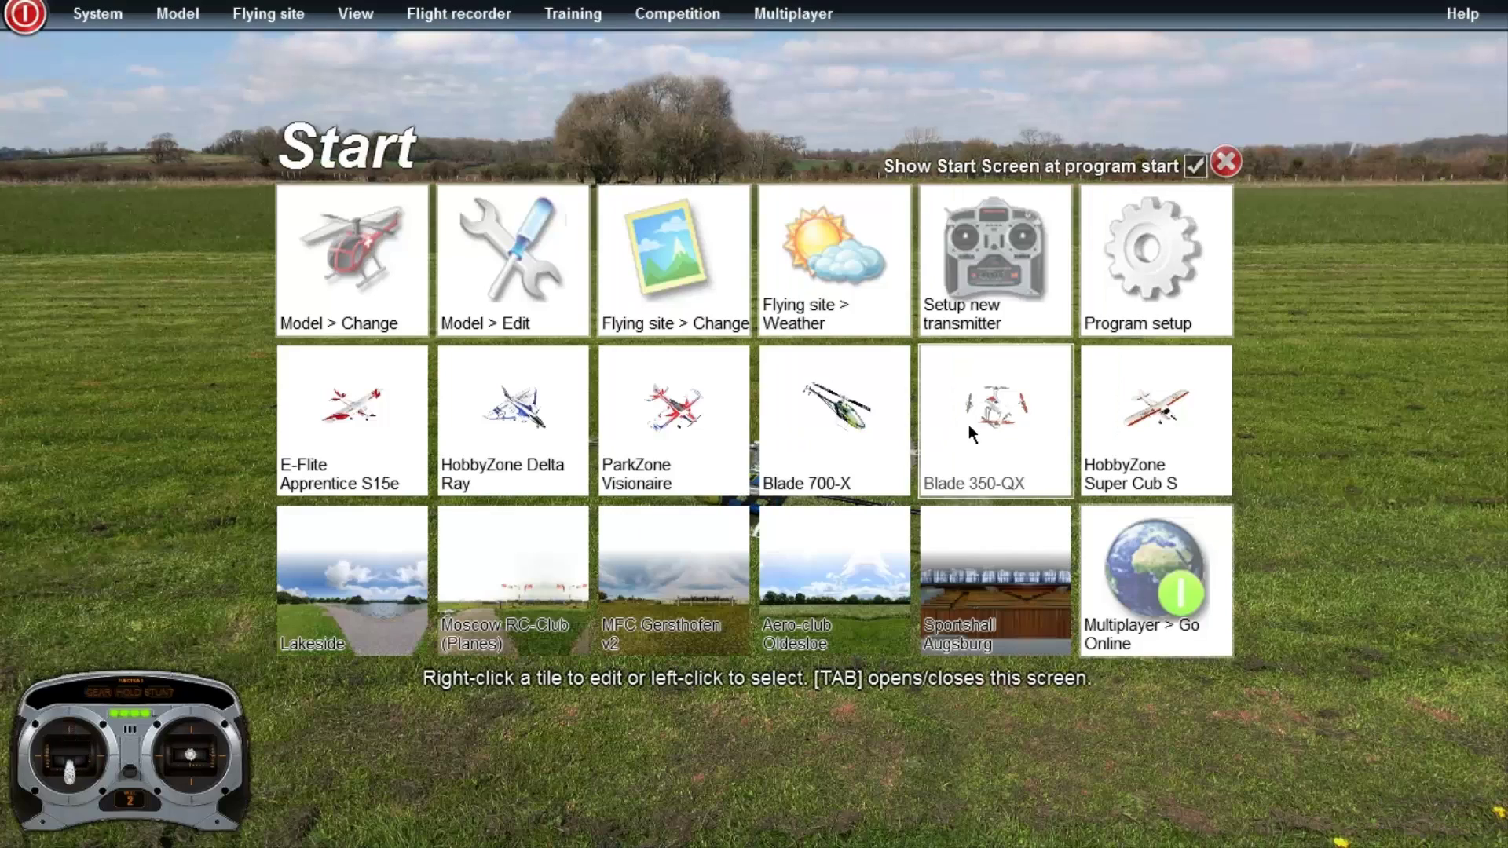
click(970, 424)
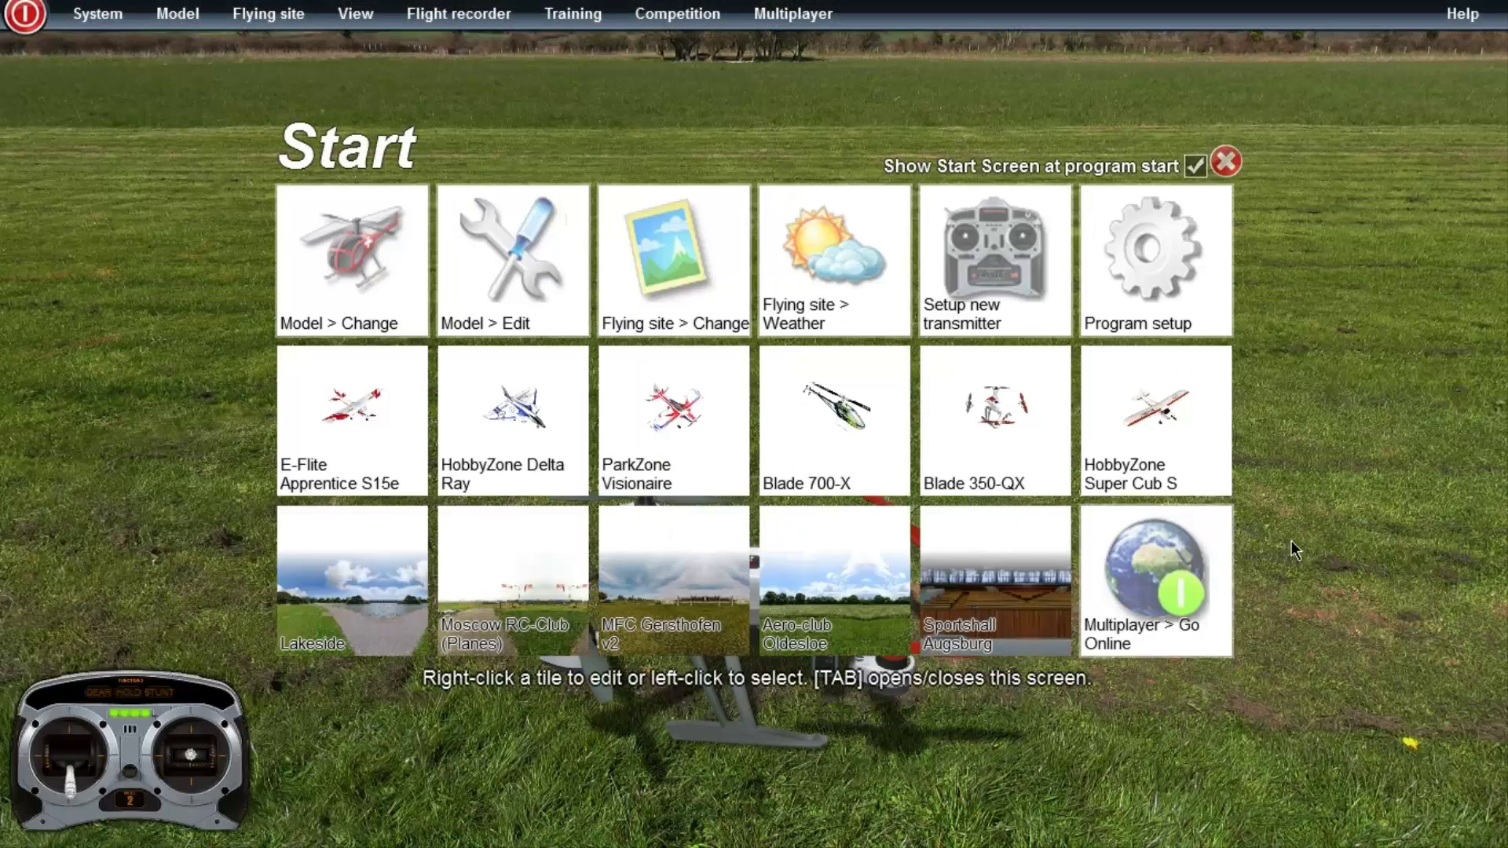
- Pick the HobbyZone Super Cub S tile to load it onto the grass airfield
click(1203, 453)
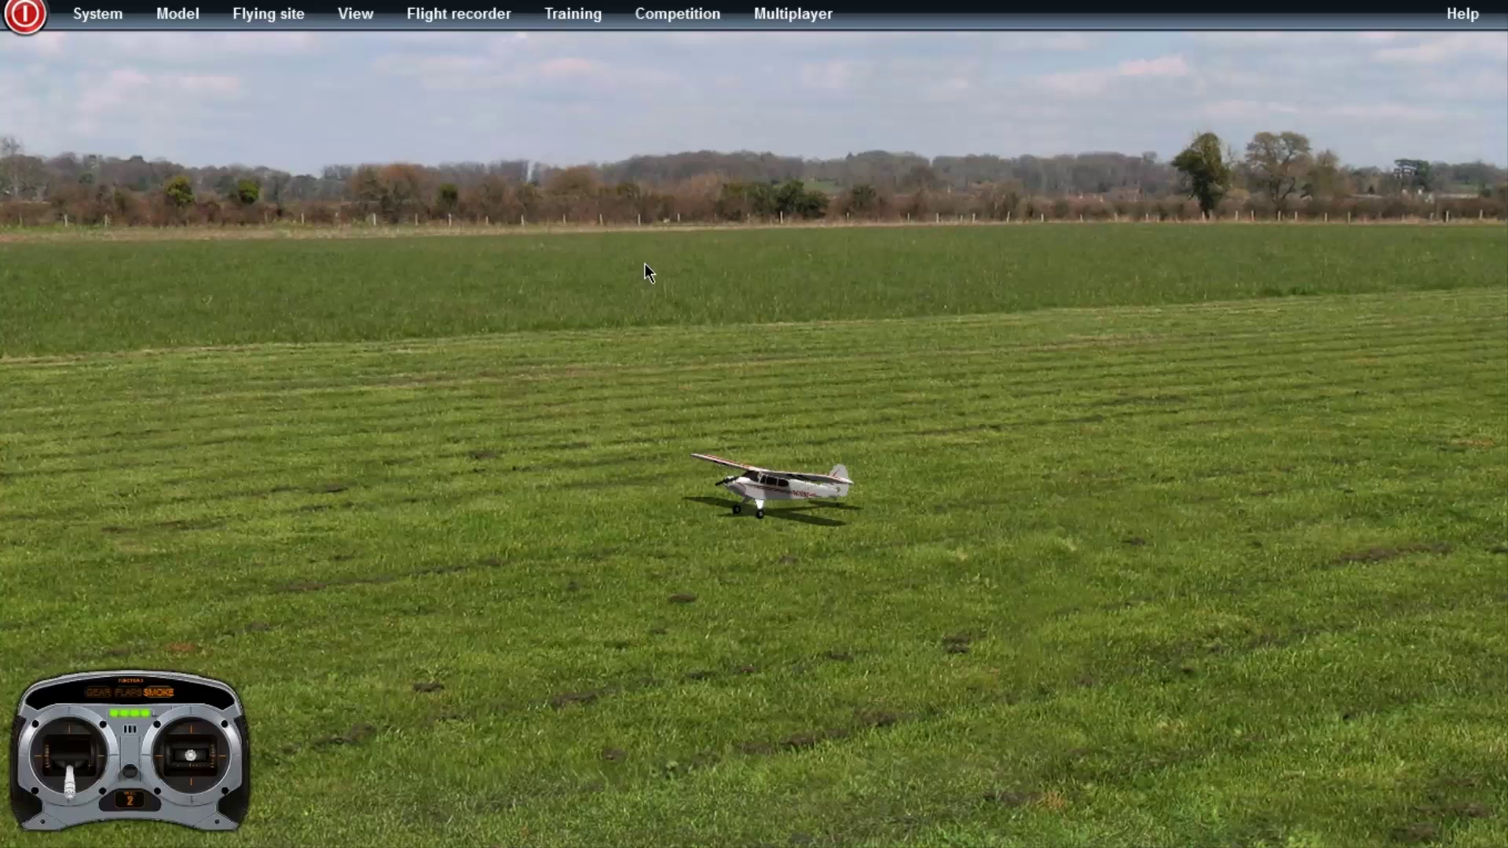
- In Model > Change, preview the Super Cub S from front, top, side and perspective views
click(196, 14)
click(201, 40)
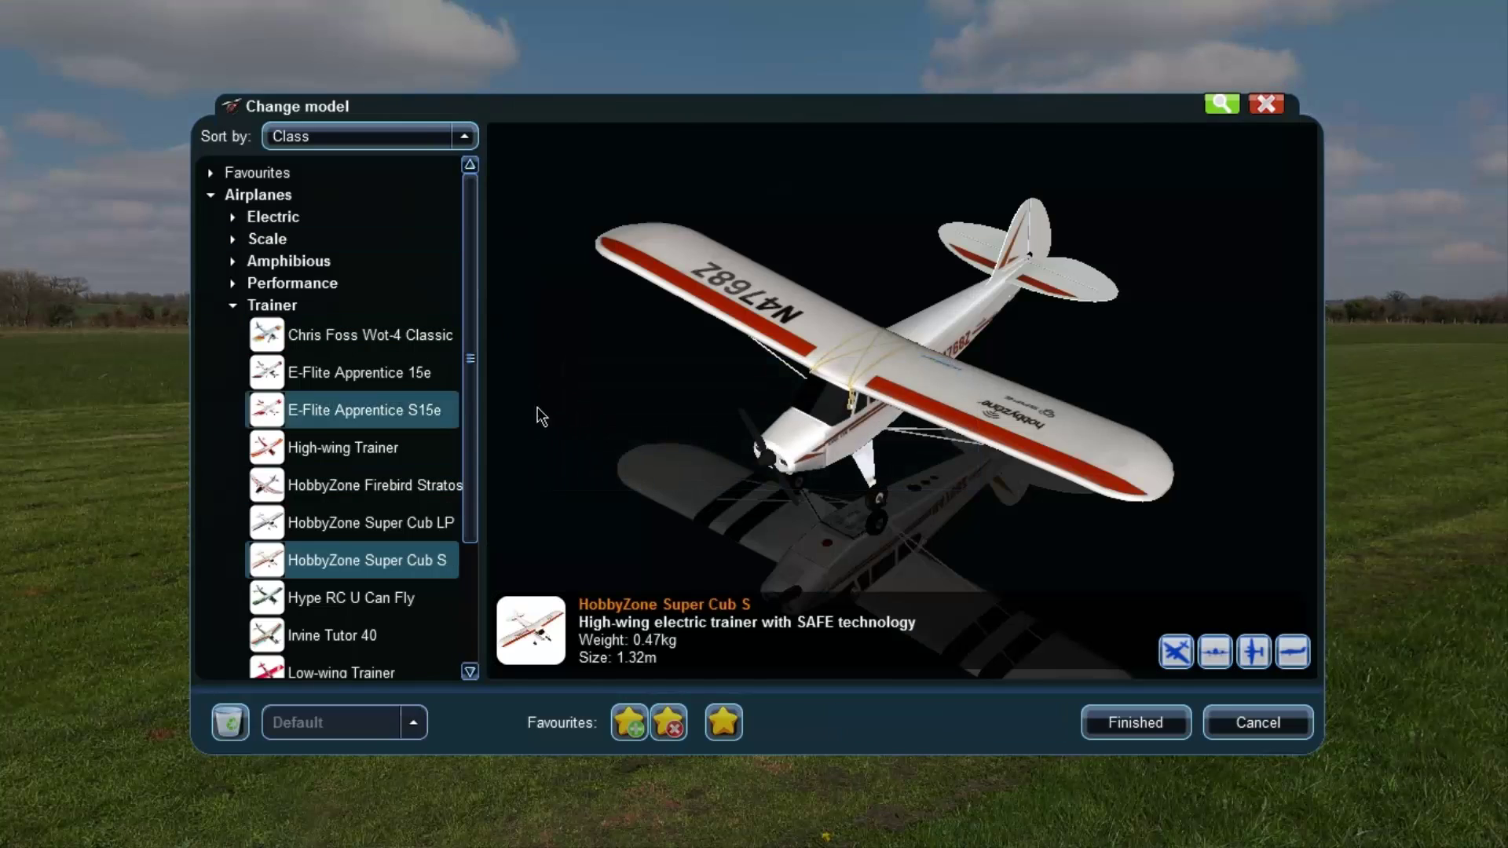
click(1228, 663)
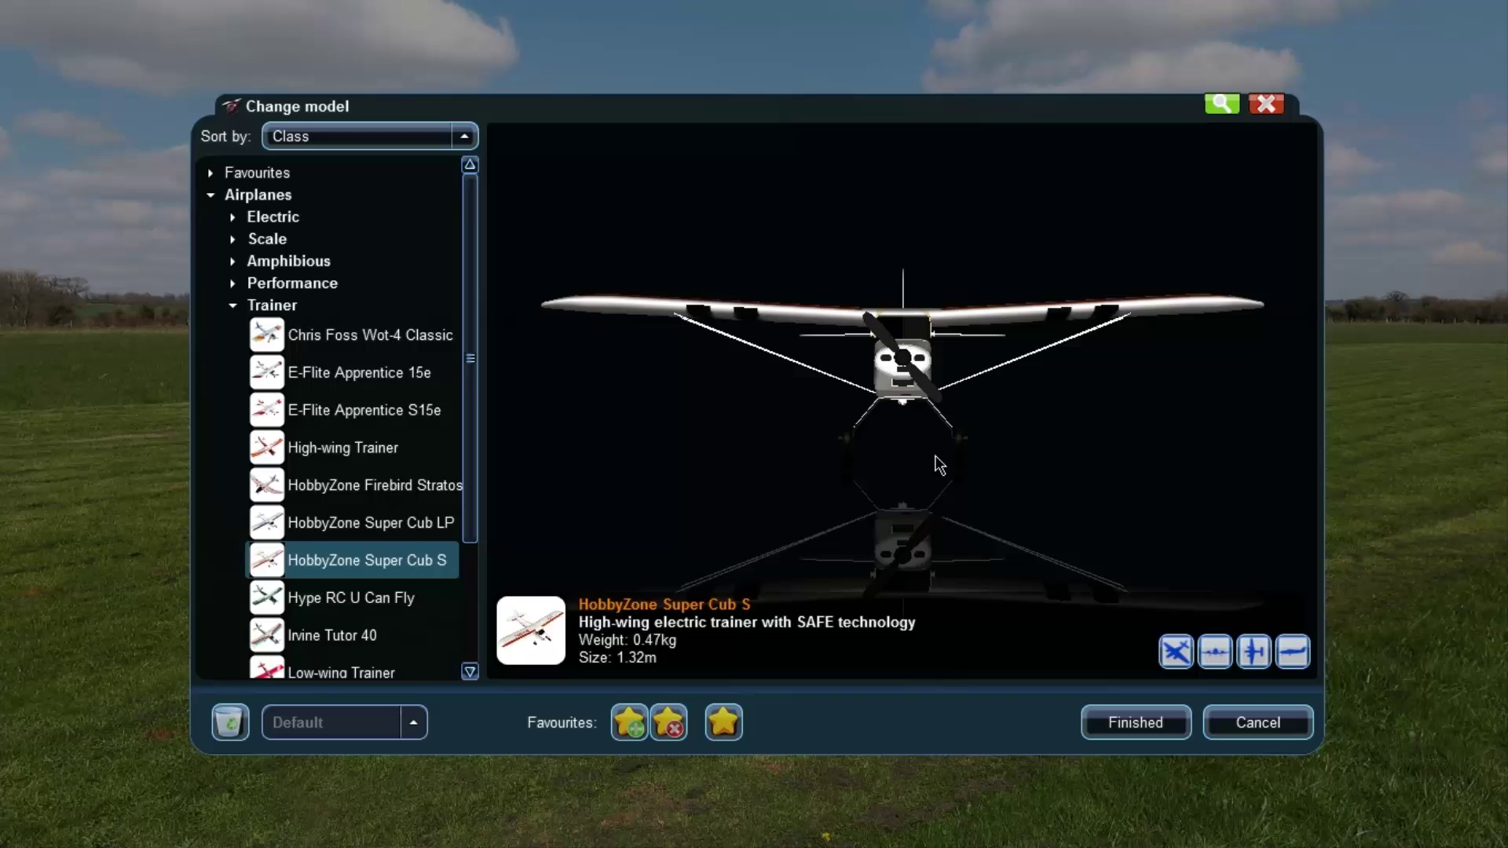
click(1256, 658)
click(1291, 653)
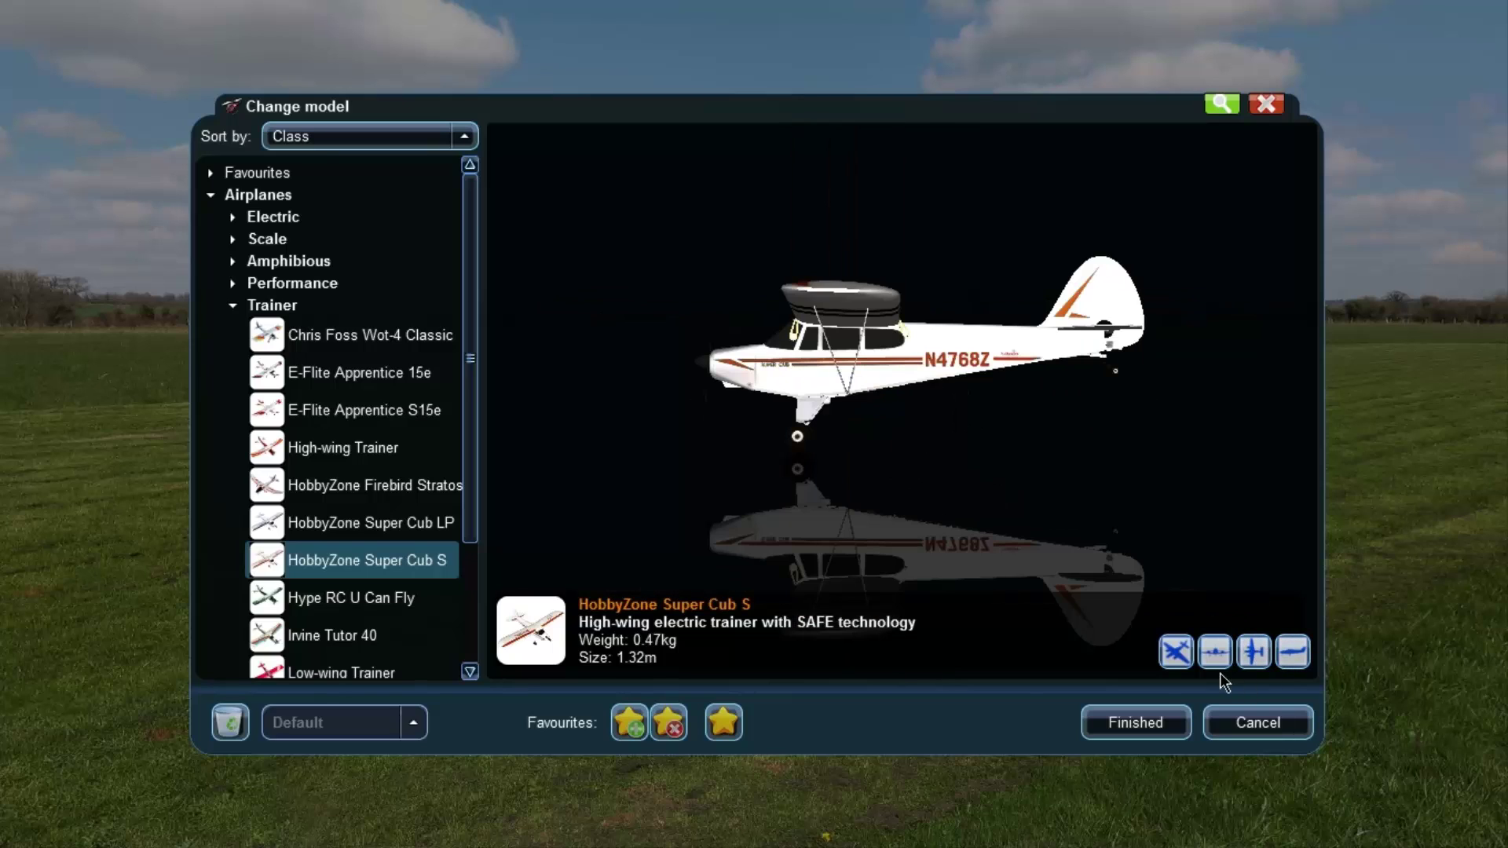
click(1176, 651)
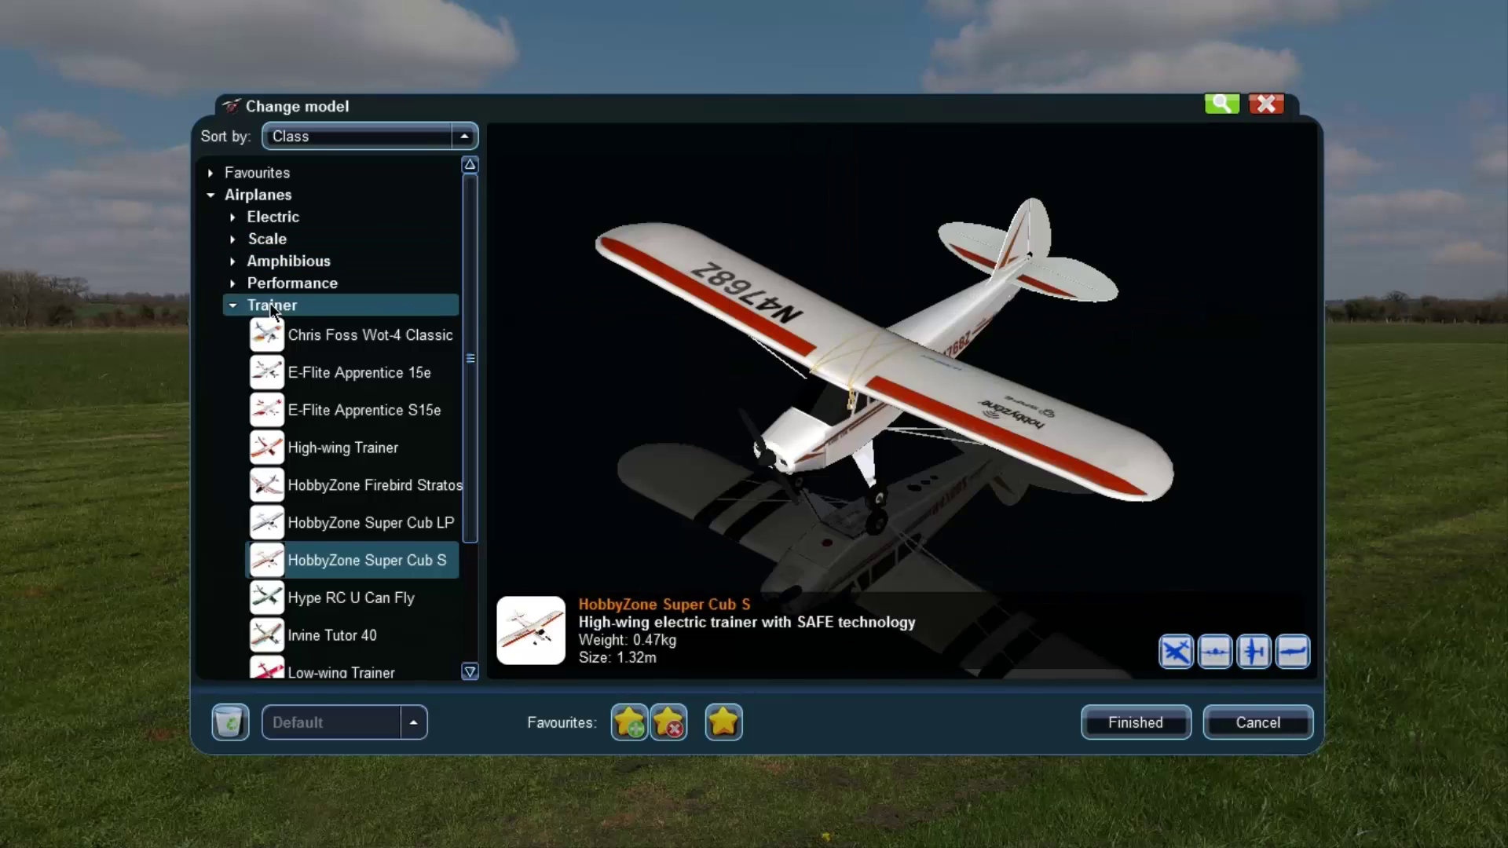
- Collapse the Trainer and Airplanes categories, keep sorting by Class, and close without changing model
click(233, 306)
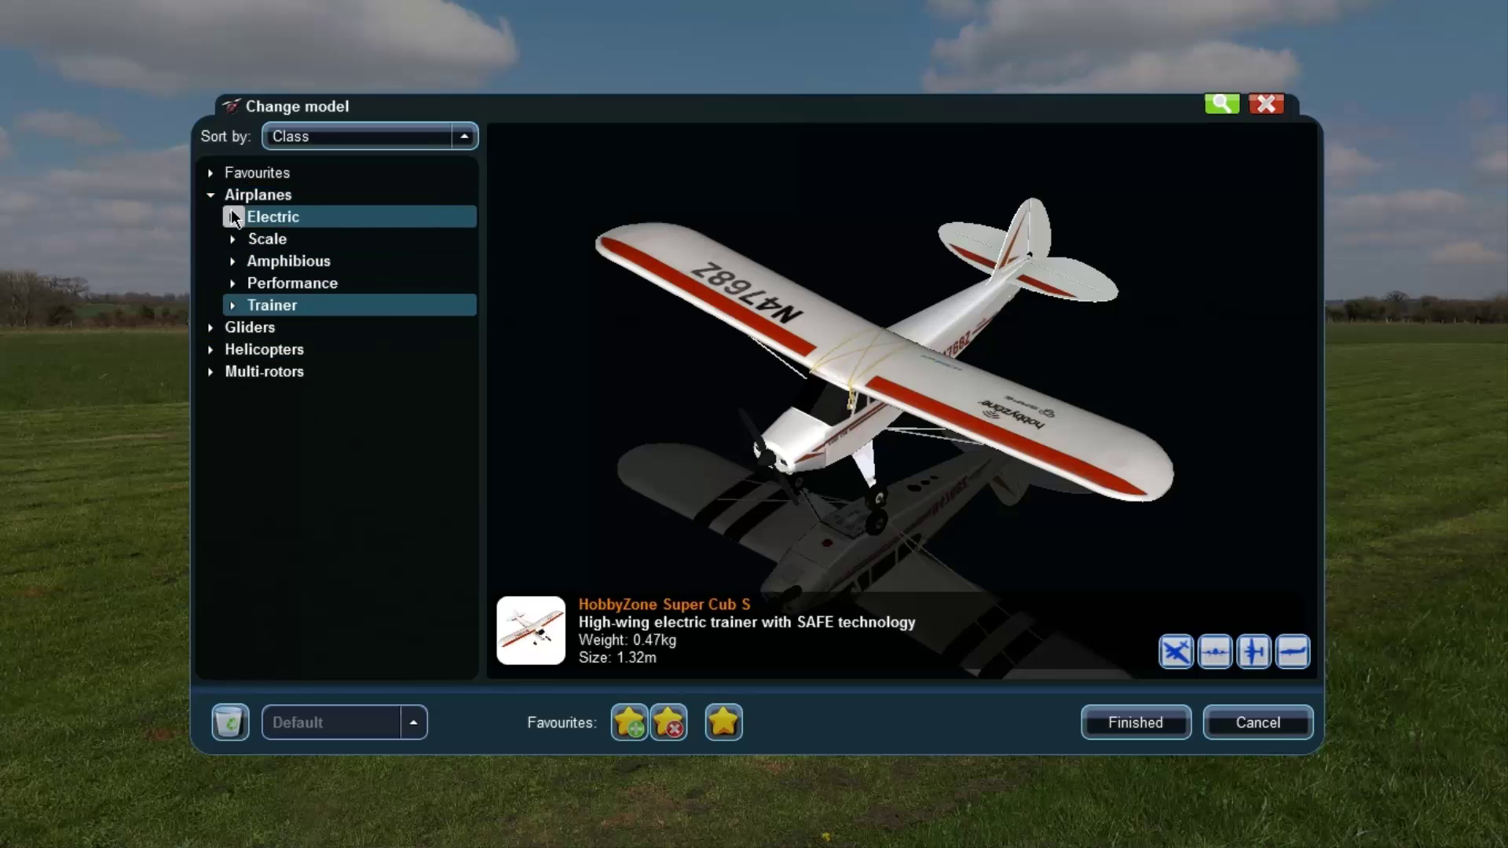
click(232, 306)
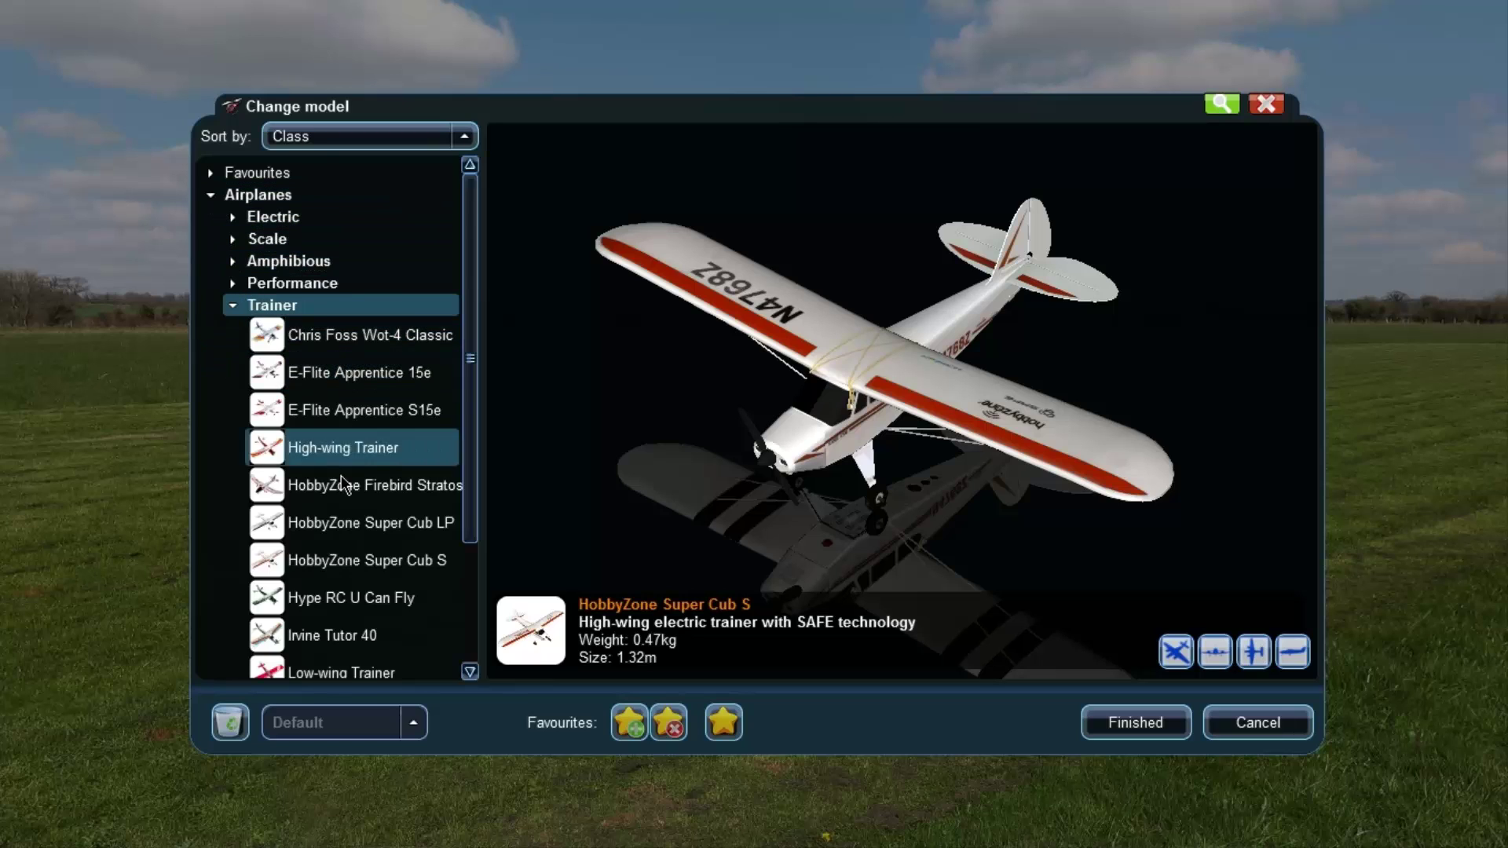
scroll(243, 306, down, 2)
scroll(238, 289, up, 1)
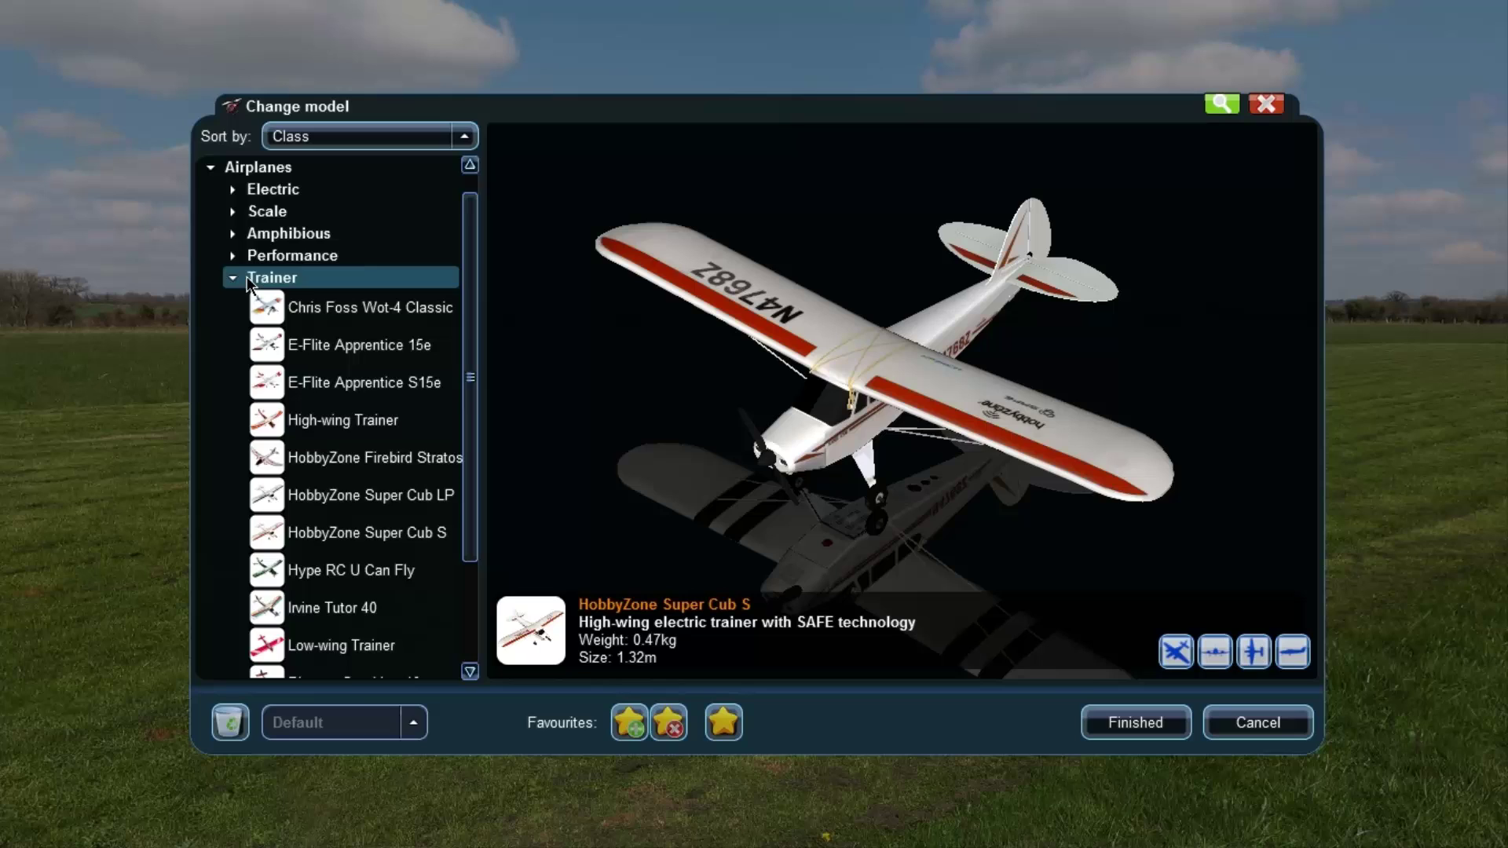
click(232, 277)
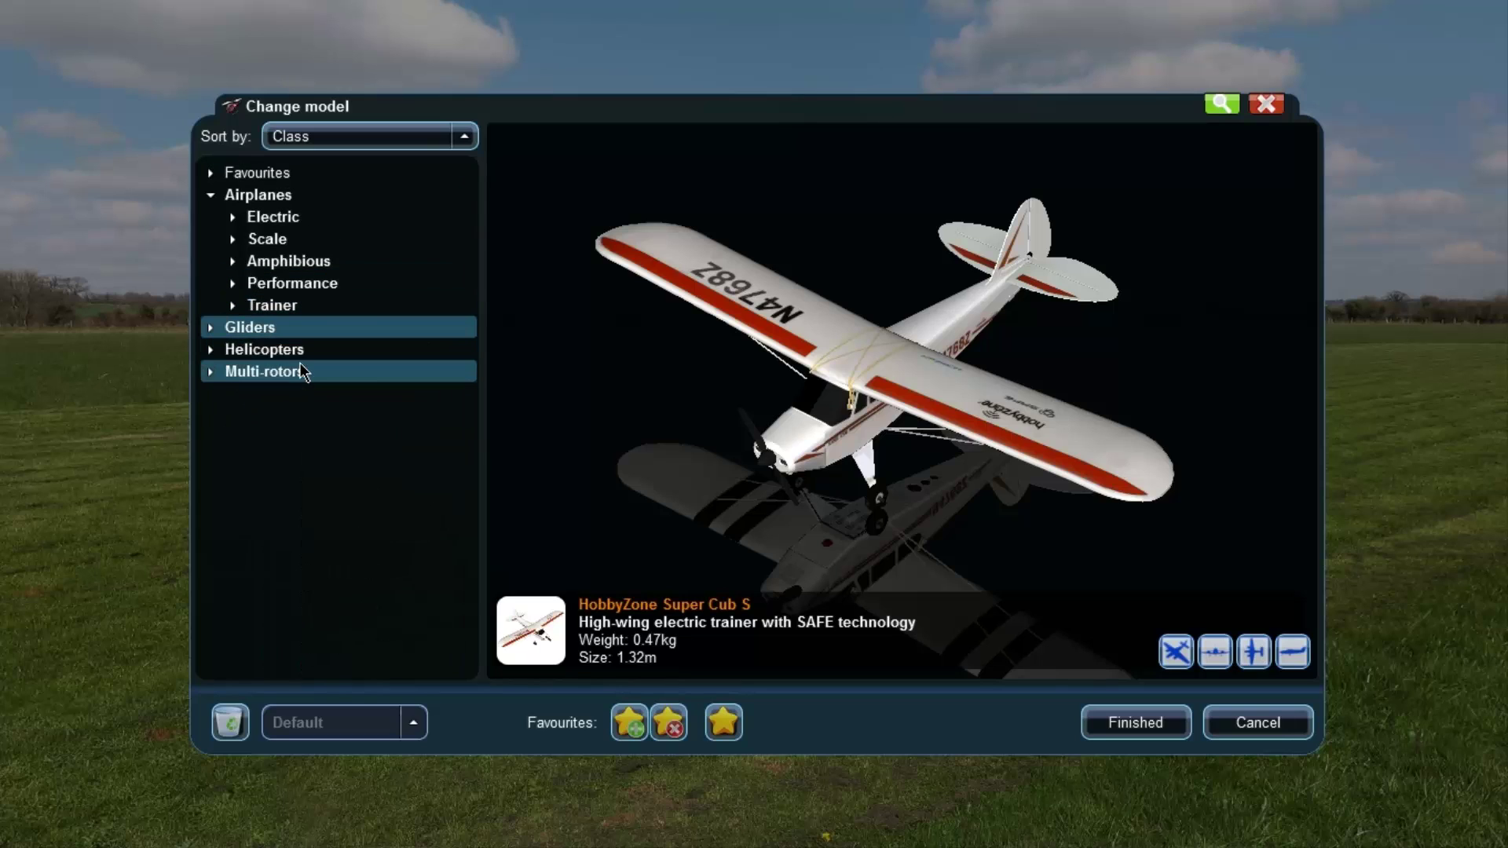
click(209, 195)
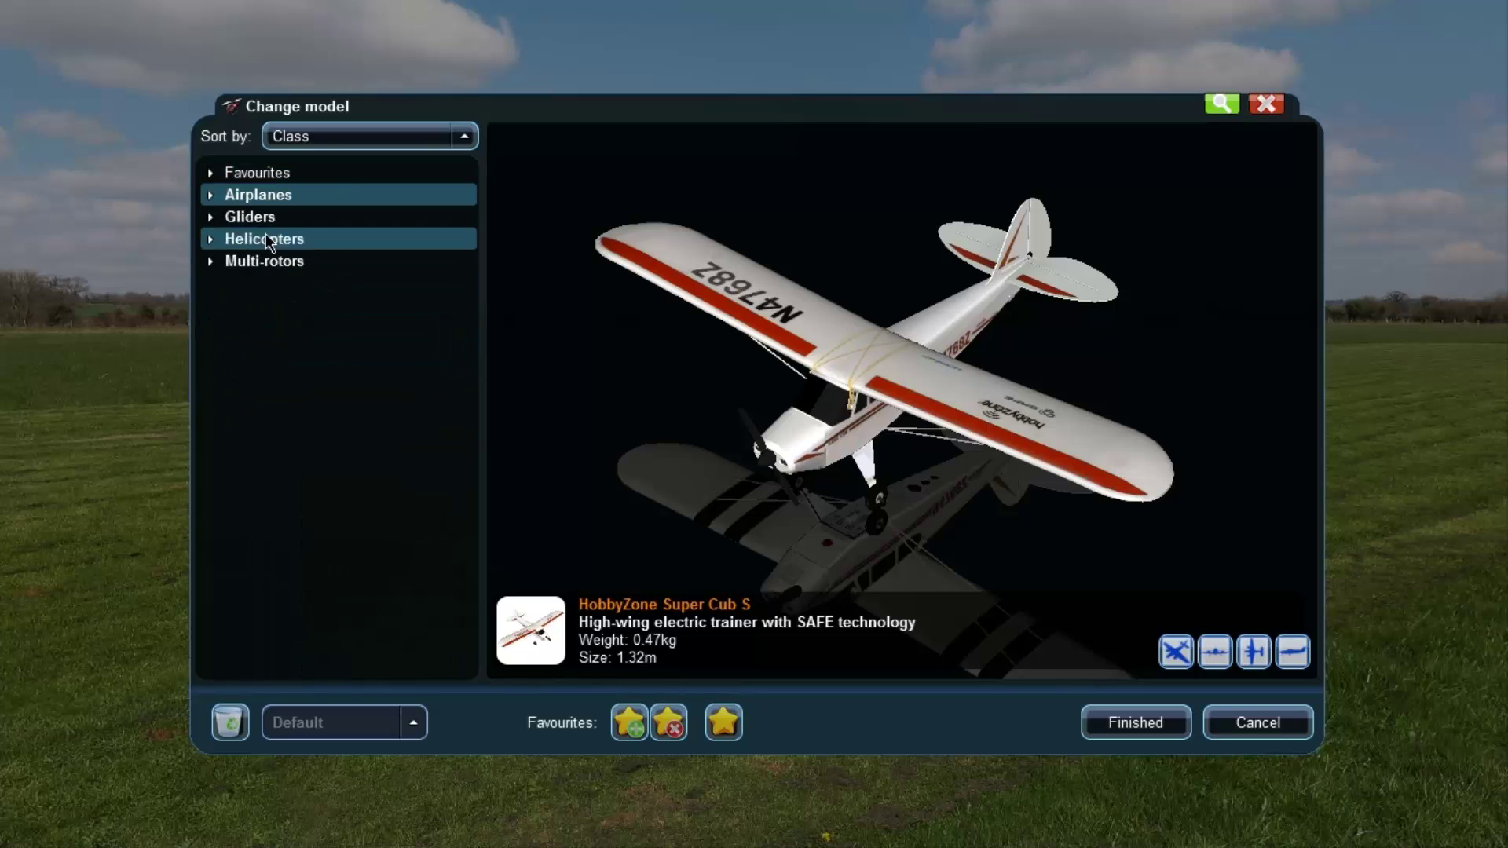
click(290, 138)
click(347, 150)
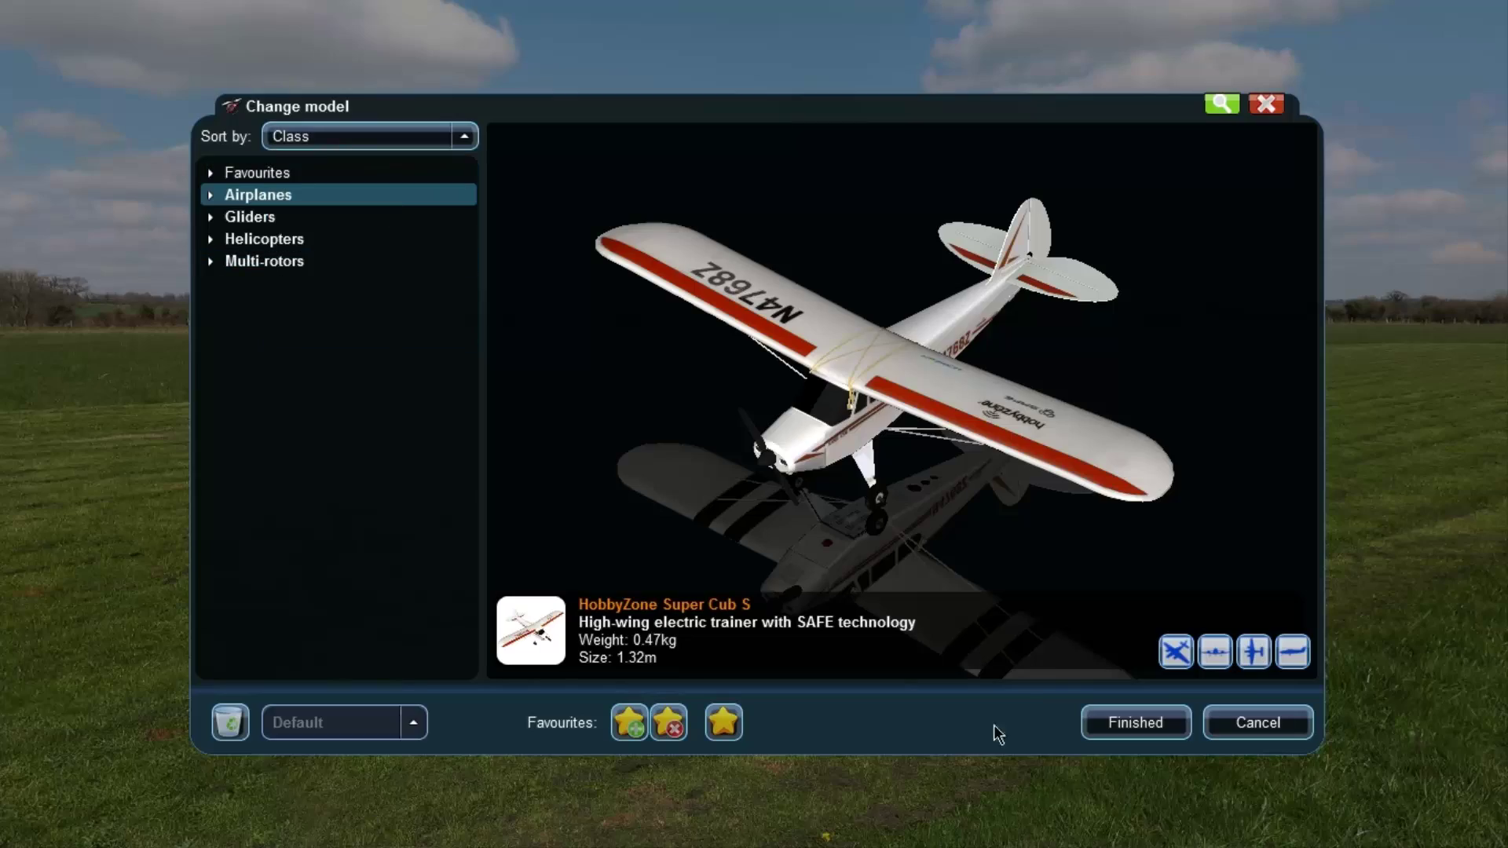
click(1128, 724)
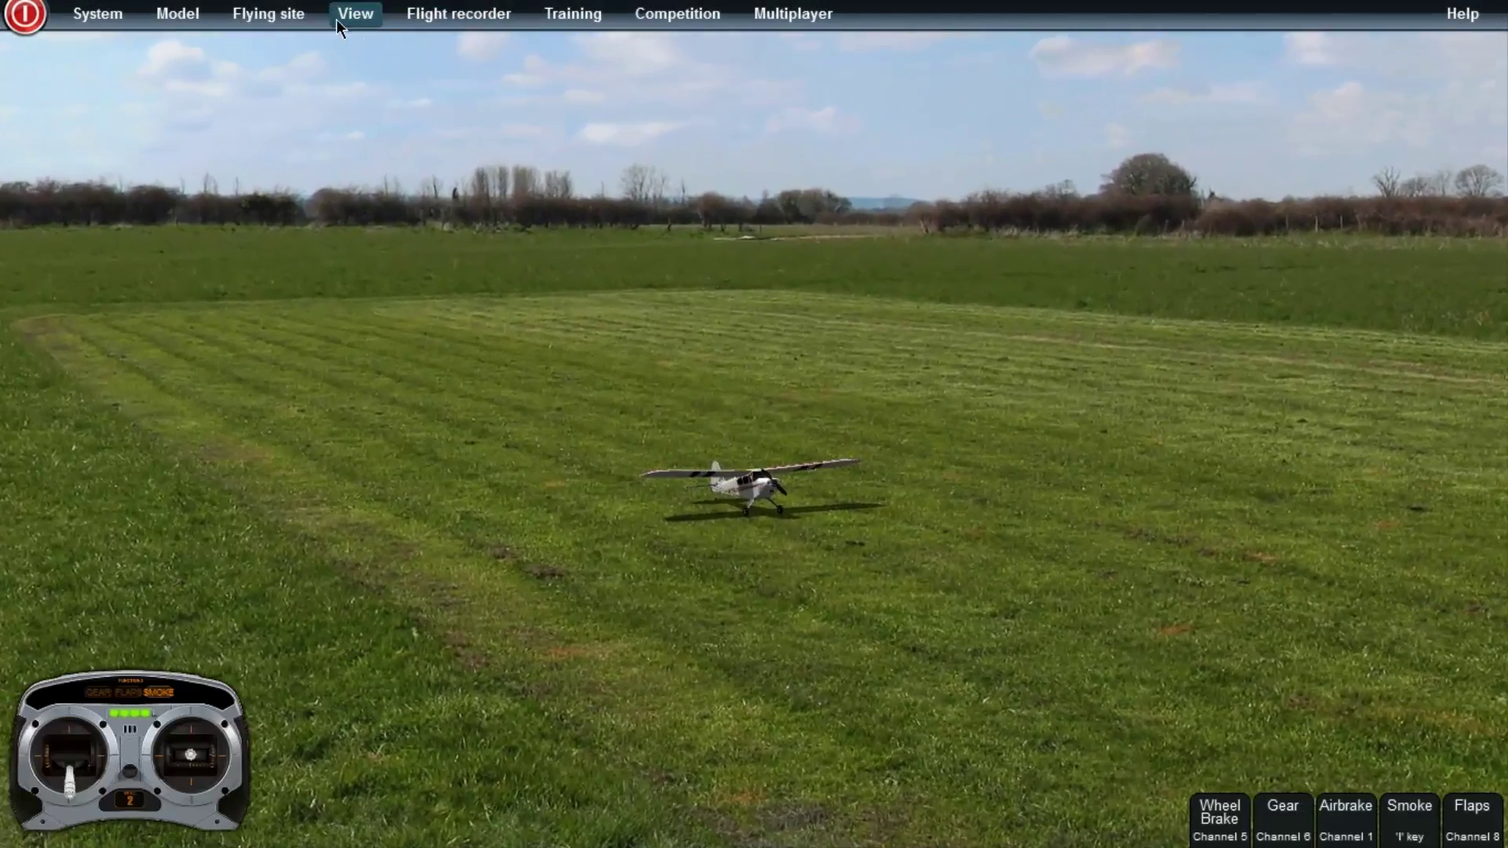
click(314, 16)
click(295, 44)
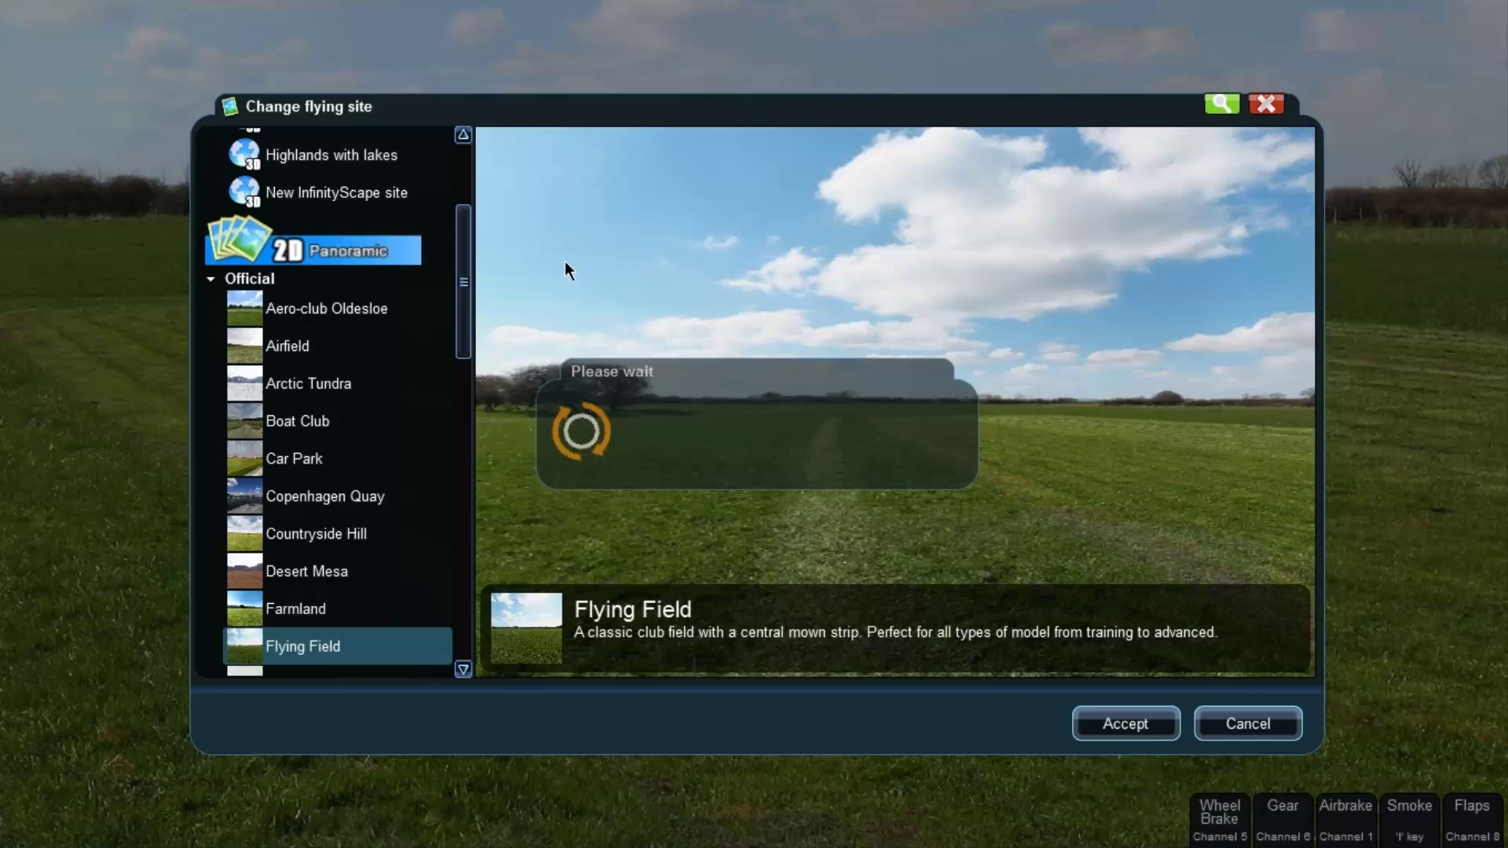
scroll(381, 286, down, 5)
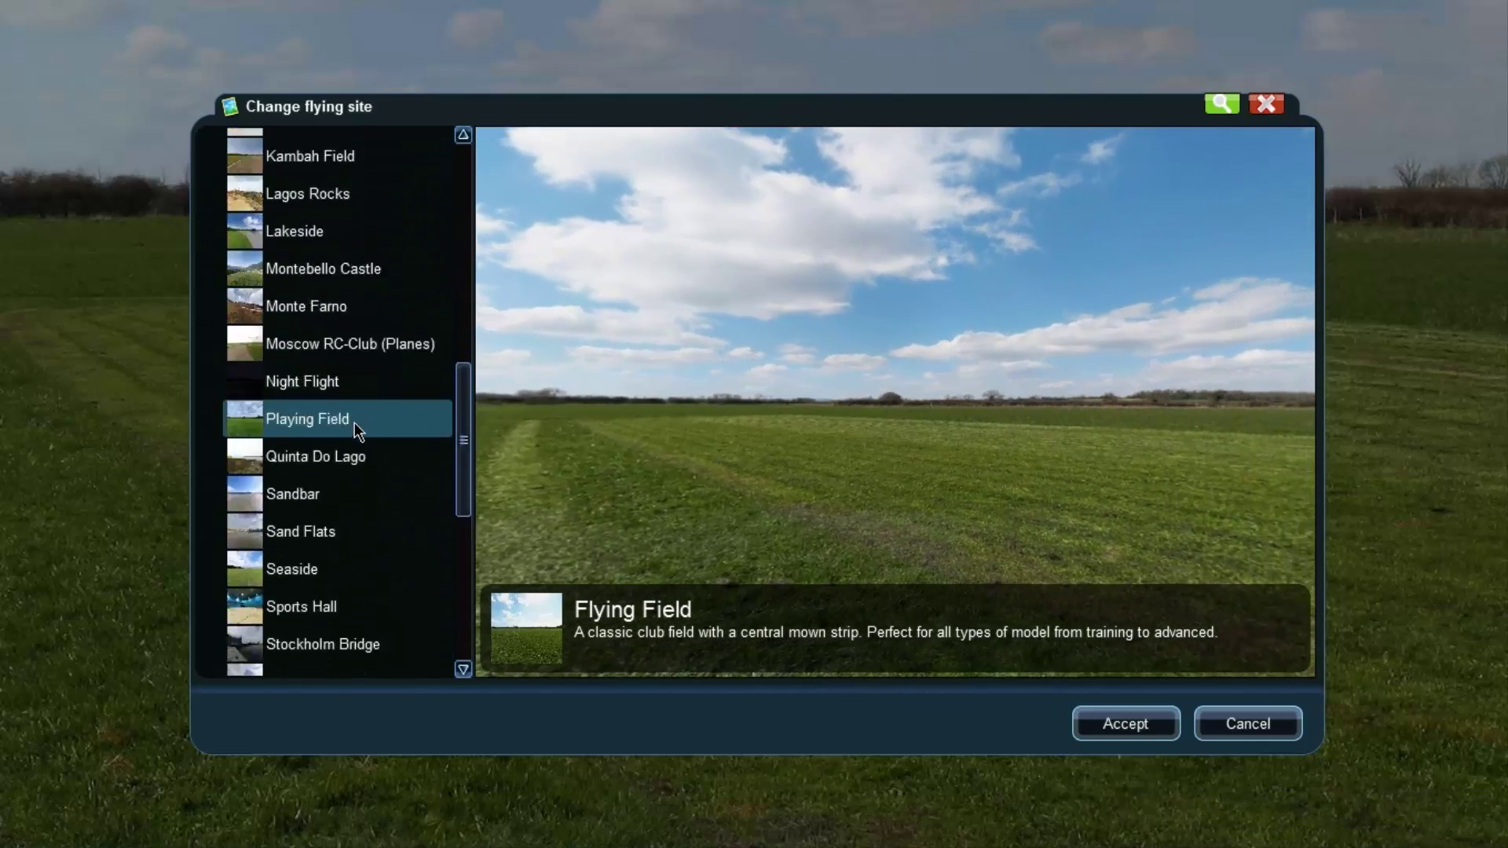
scroll(355, 431, down, 3)
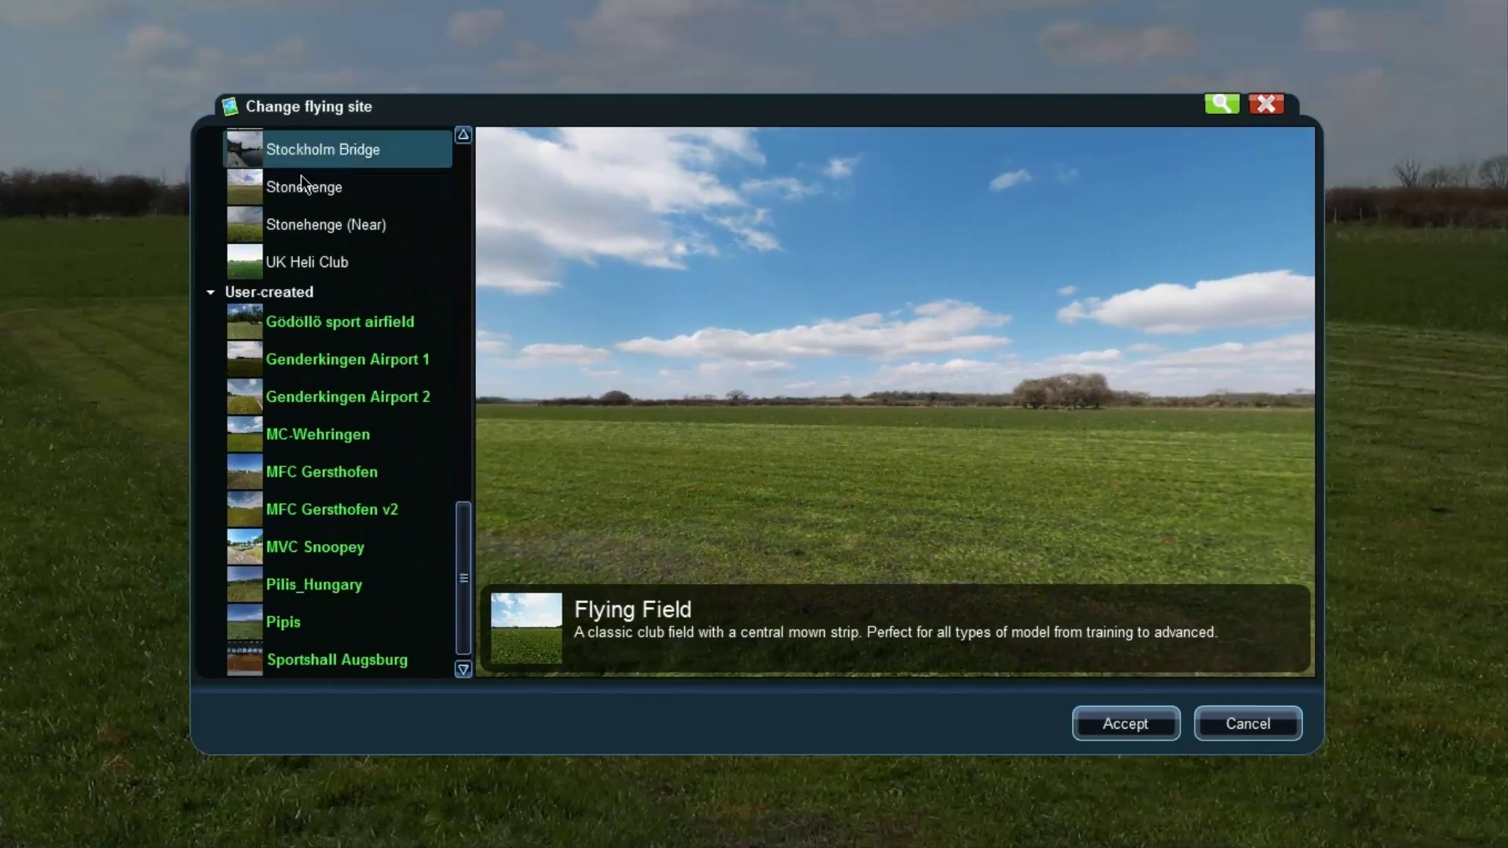
click(1239, 726)
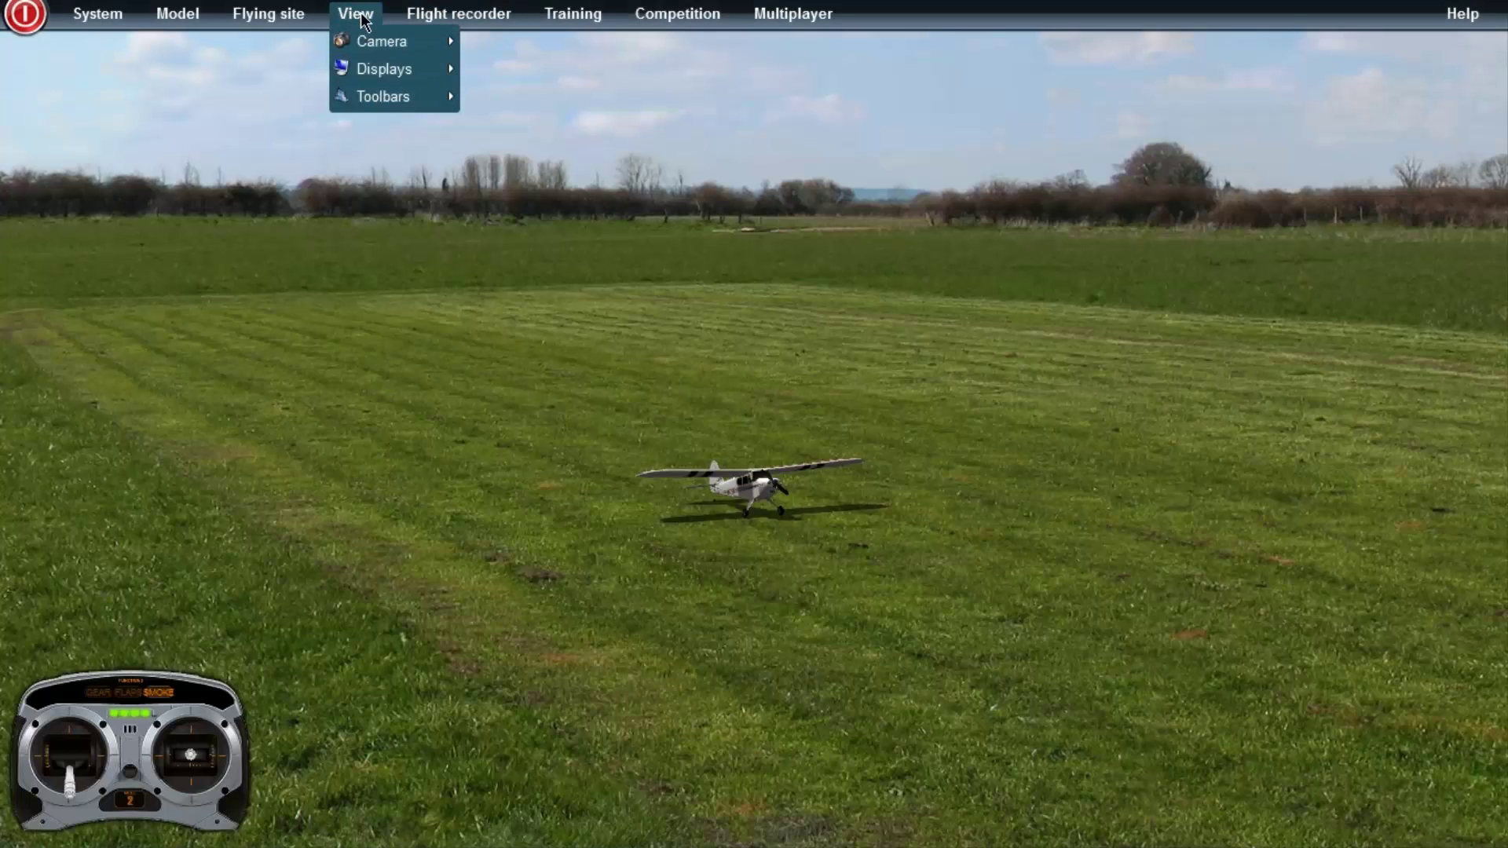
- Browse Flight recorder and Training menus, cancel Multiplayer's Go Online sign-in, then show the System menu
click(417, 16)
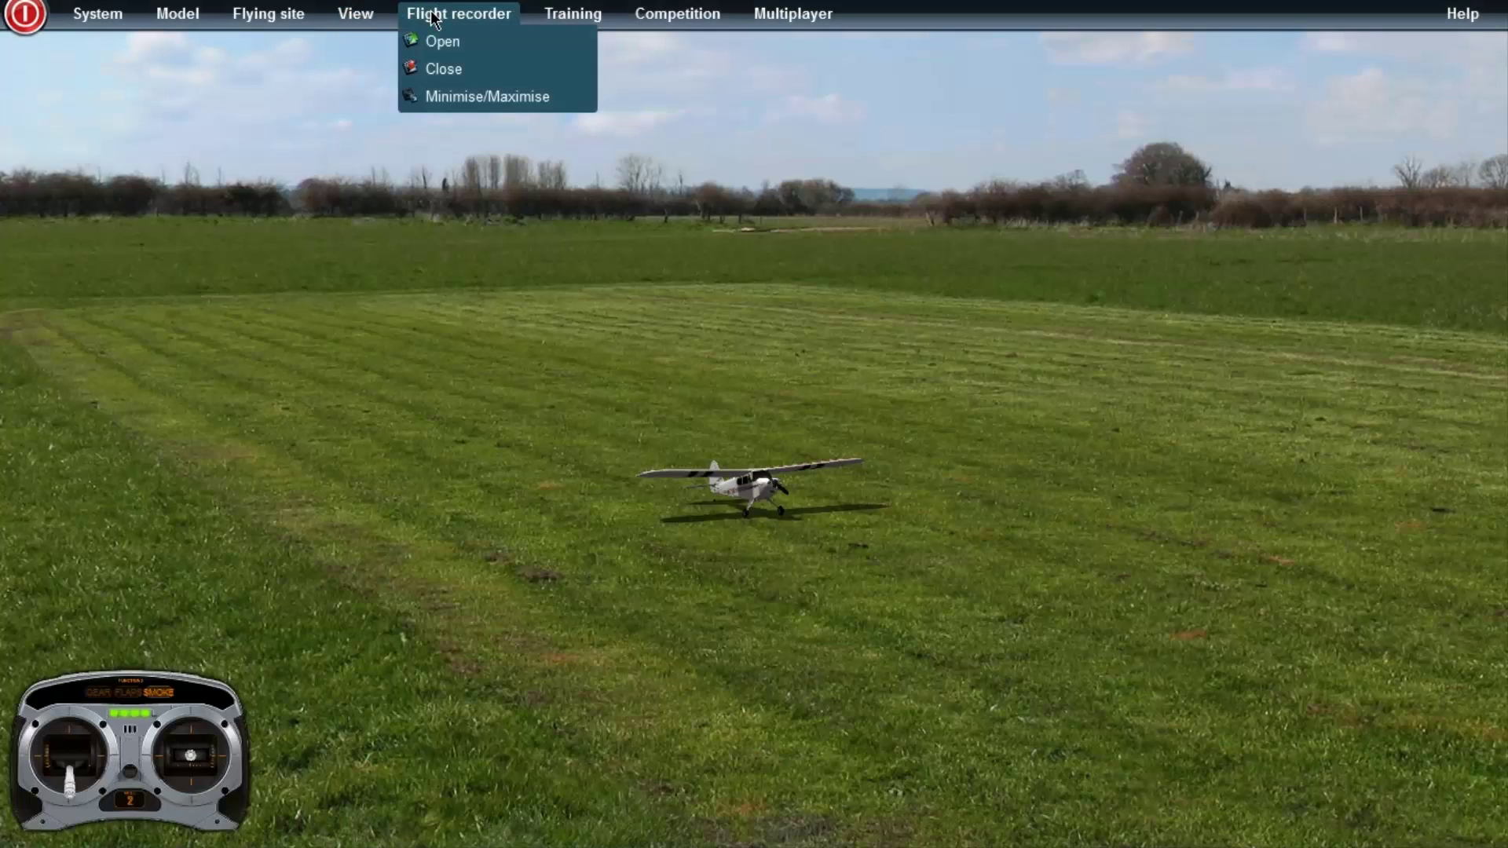
click(594, 19)
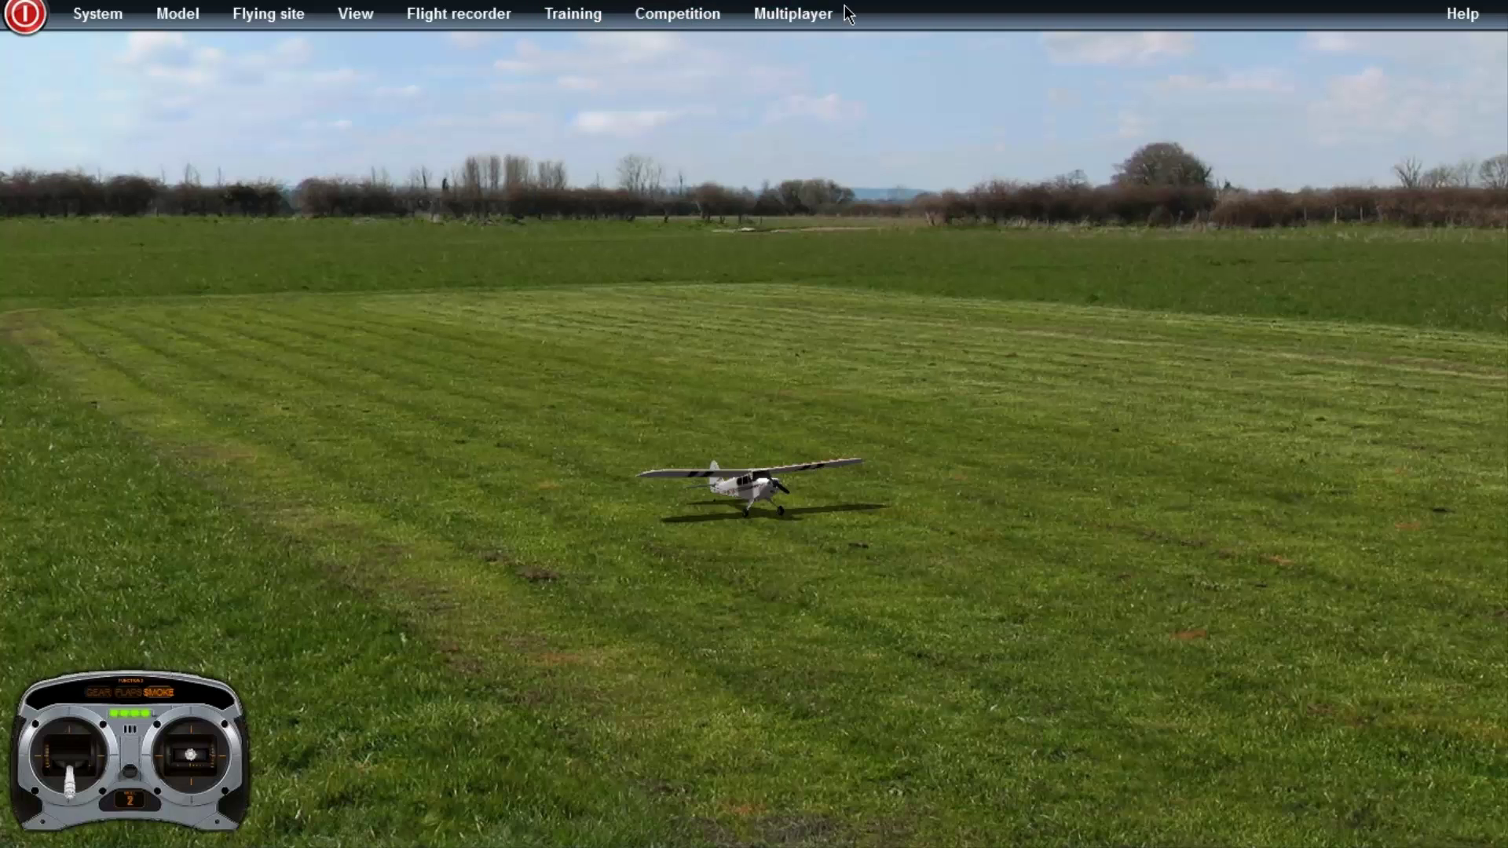
click(833, 14)
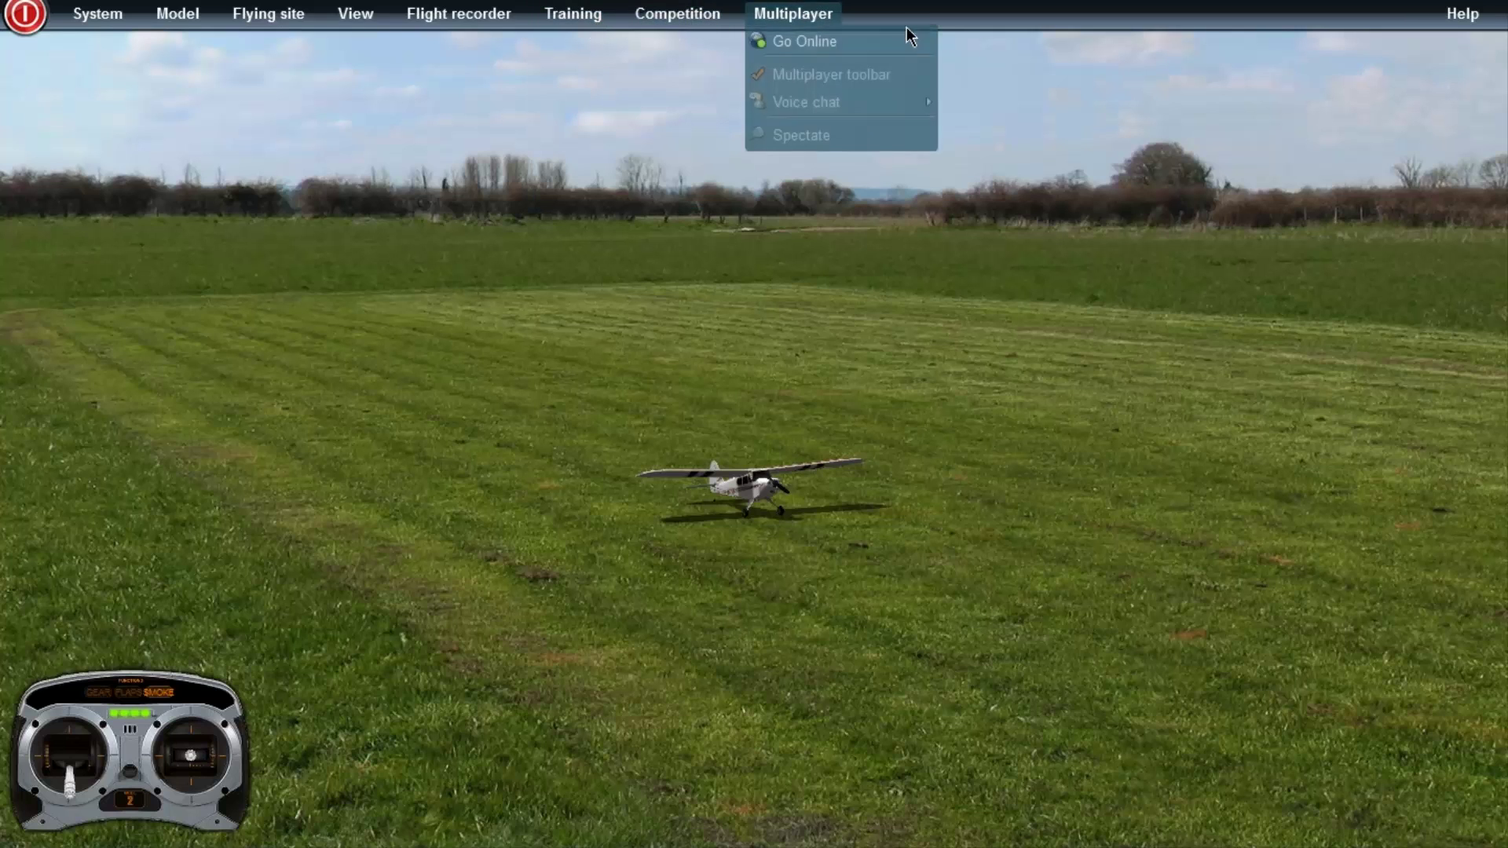
click(804, 43)
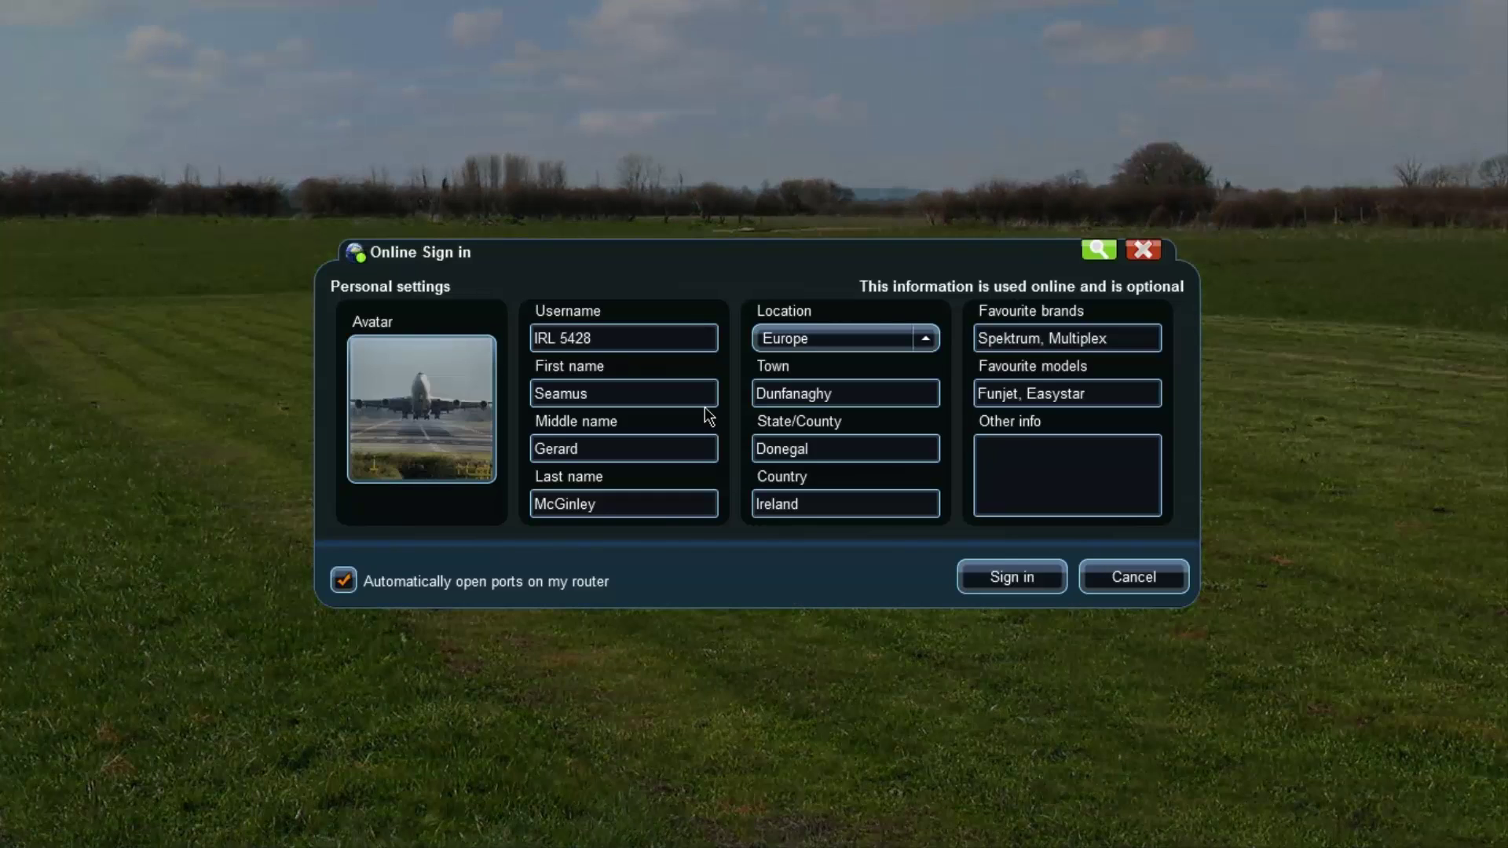
click(1118, 580)
click(206, 19)
mouse_move(140, 24)
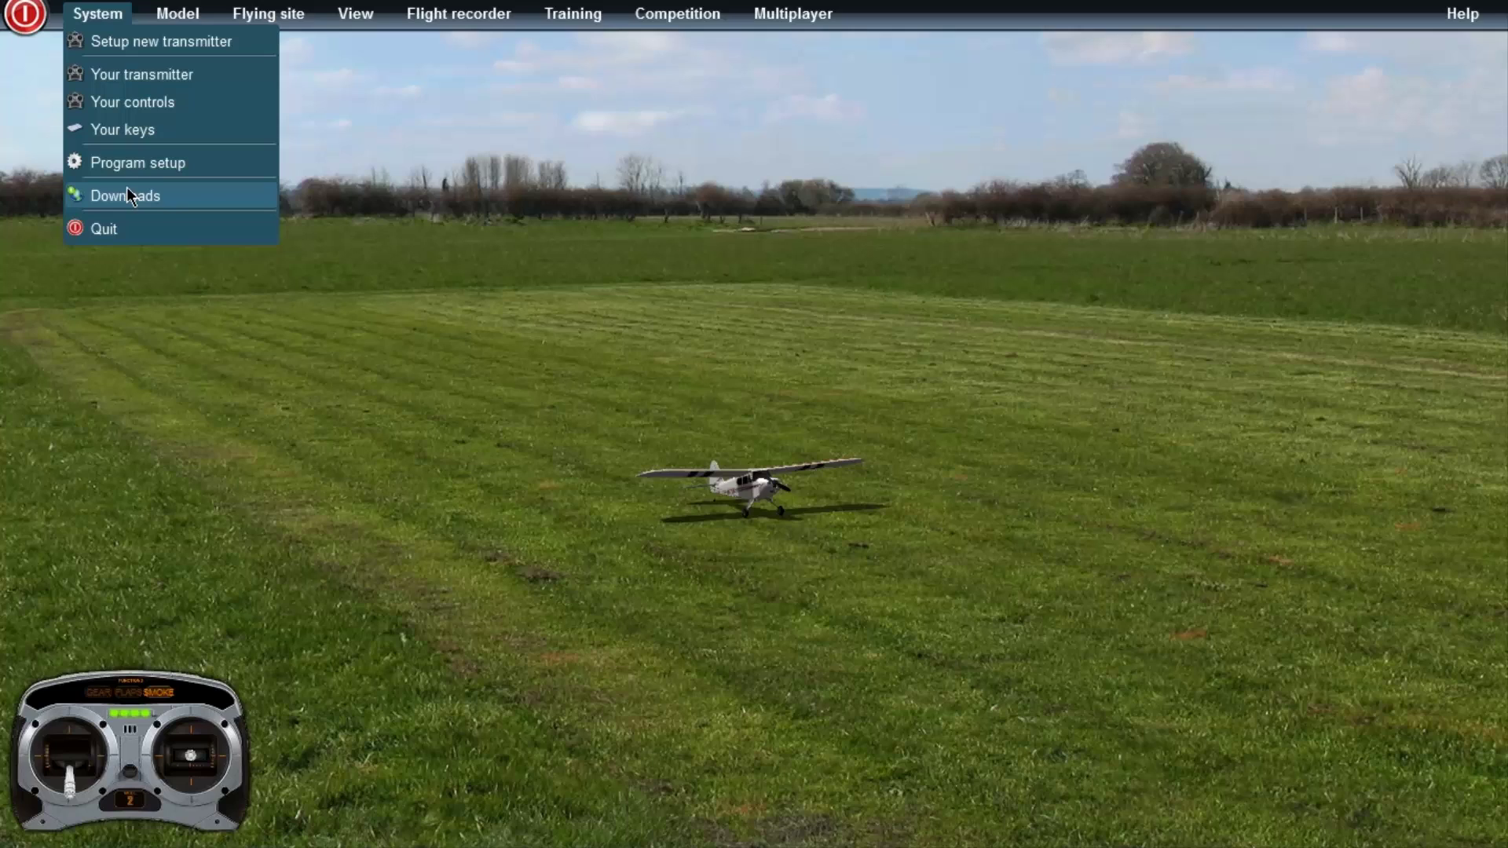
- Run System > Downloads to check for new models and sites, then close with Finished
click(182, 197)
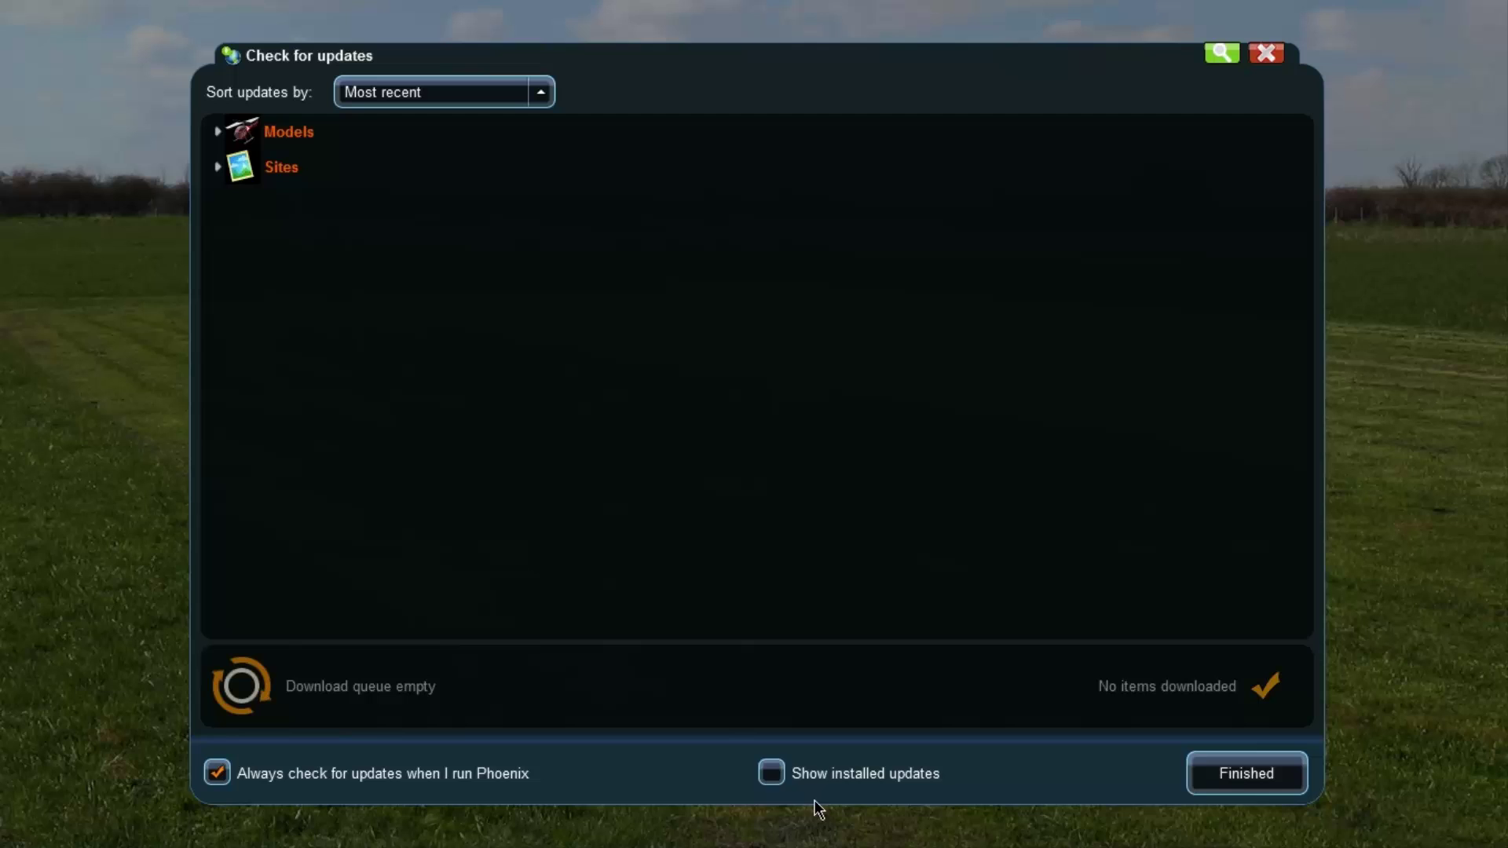
click(771, 773)
click(1246, 773)
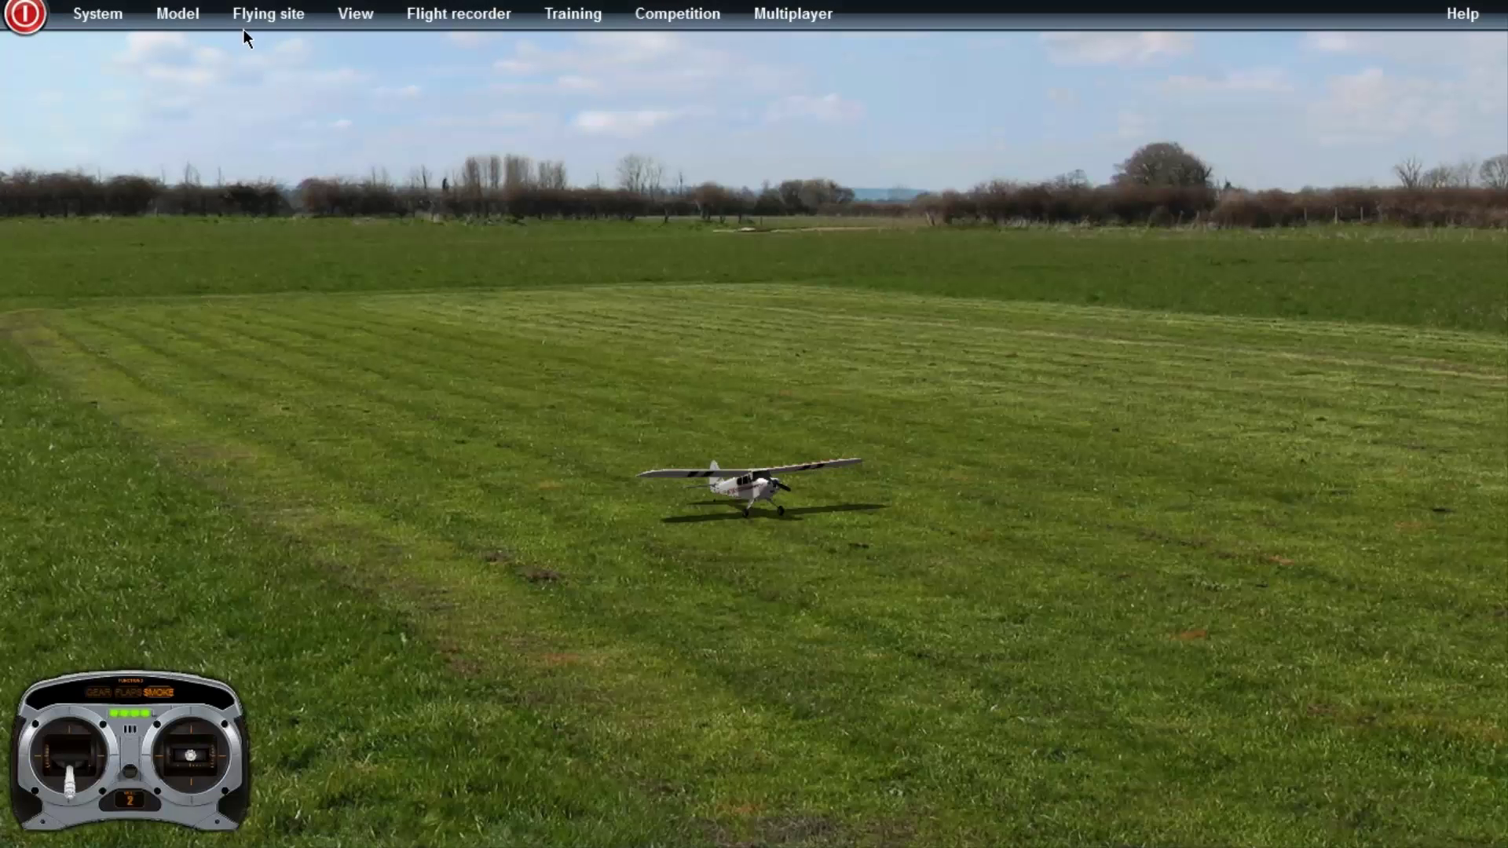
- Cancel out of Model > Change after collapsing Airplanes, then show the Start screen with Tab
click(181, 15)
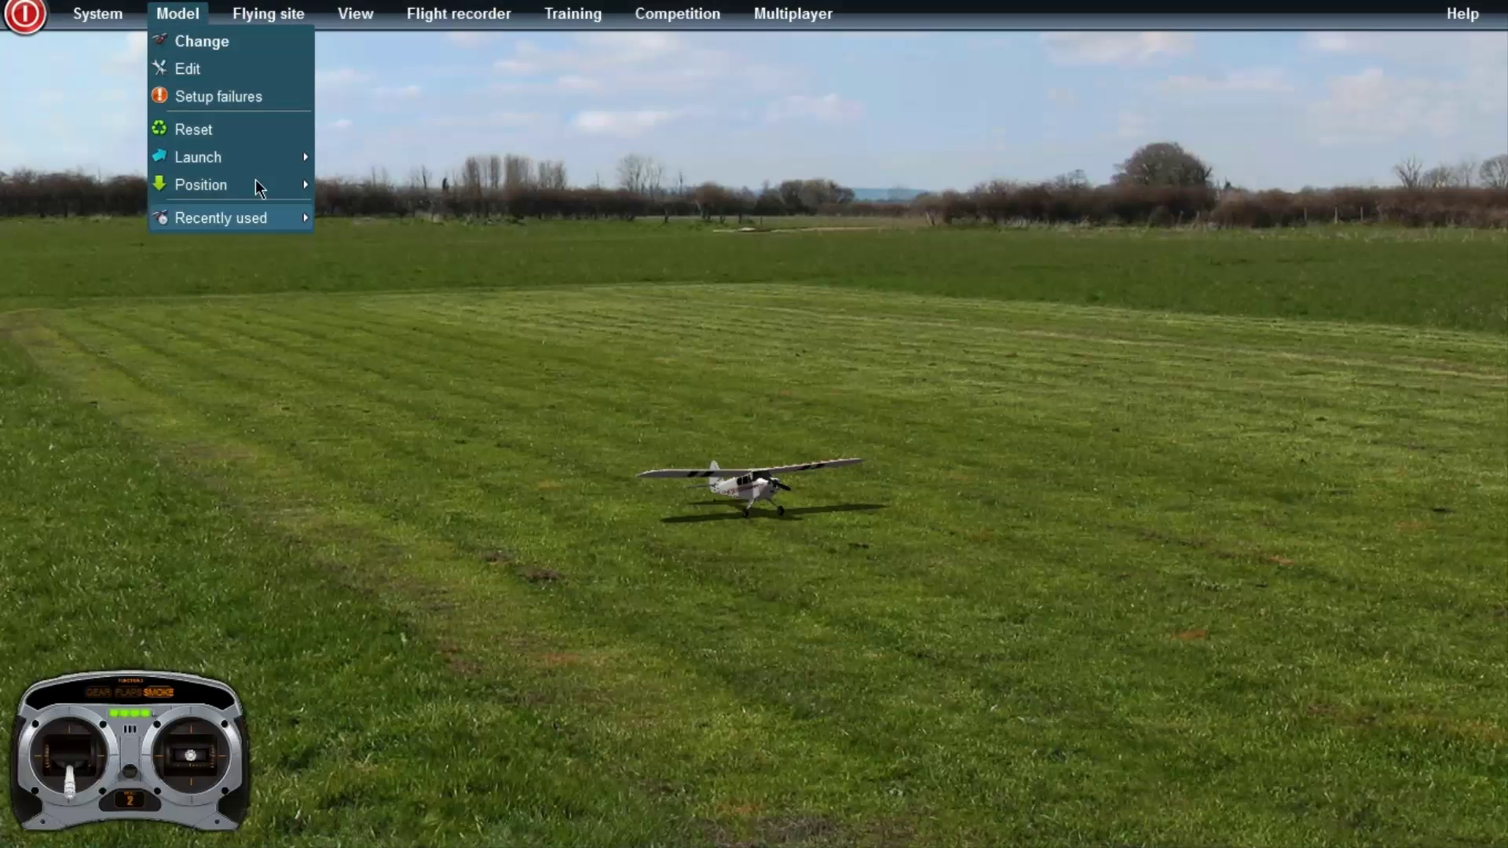
click(201, 41)
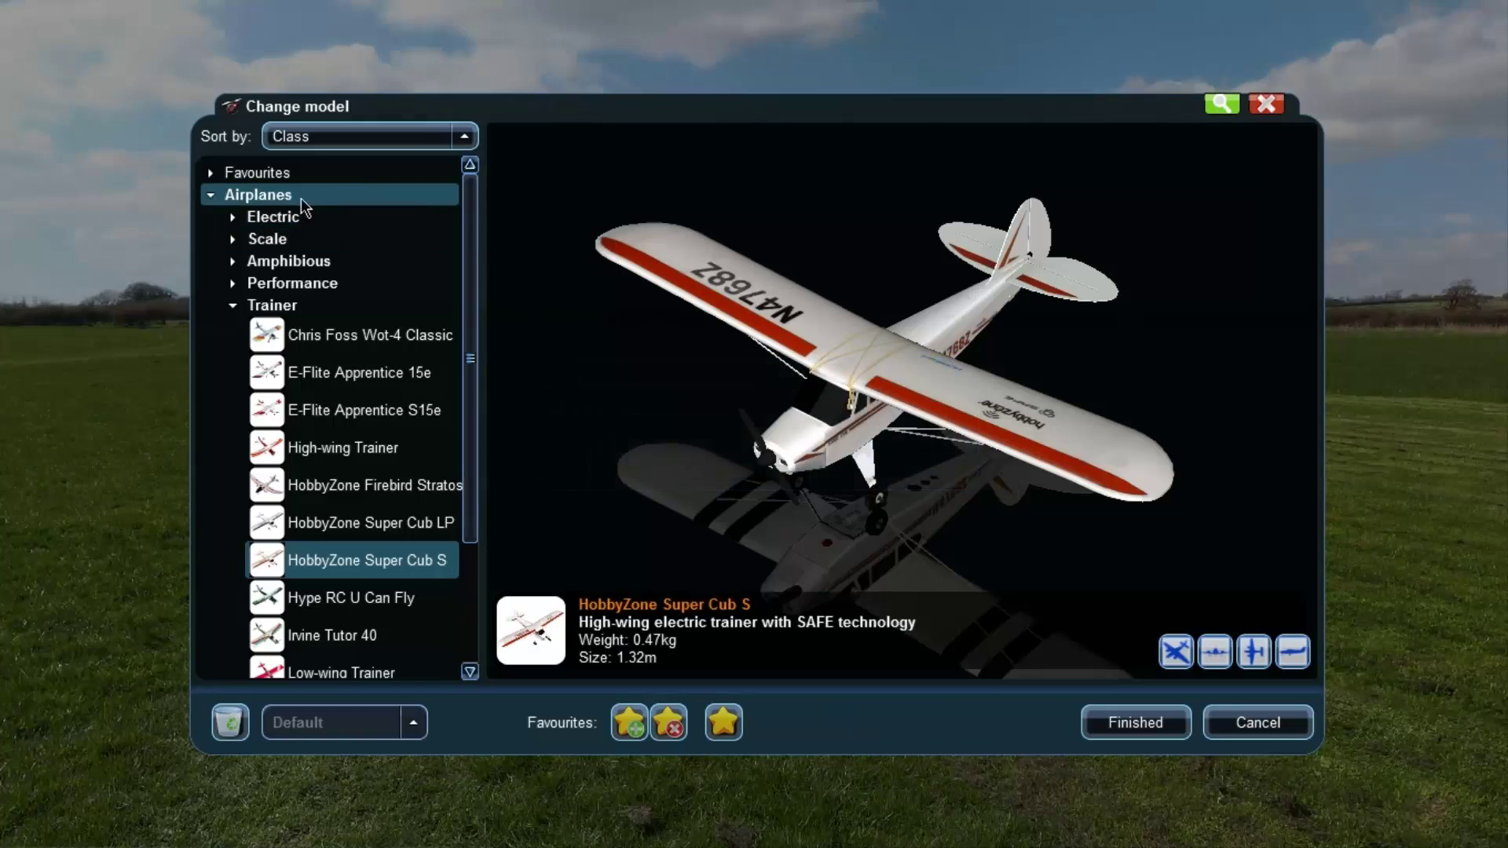
click(210, 196)
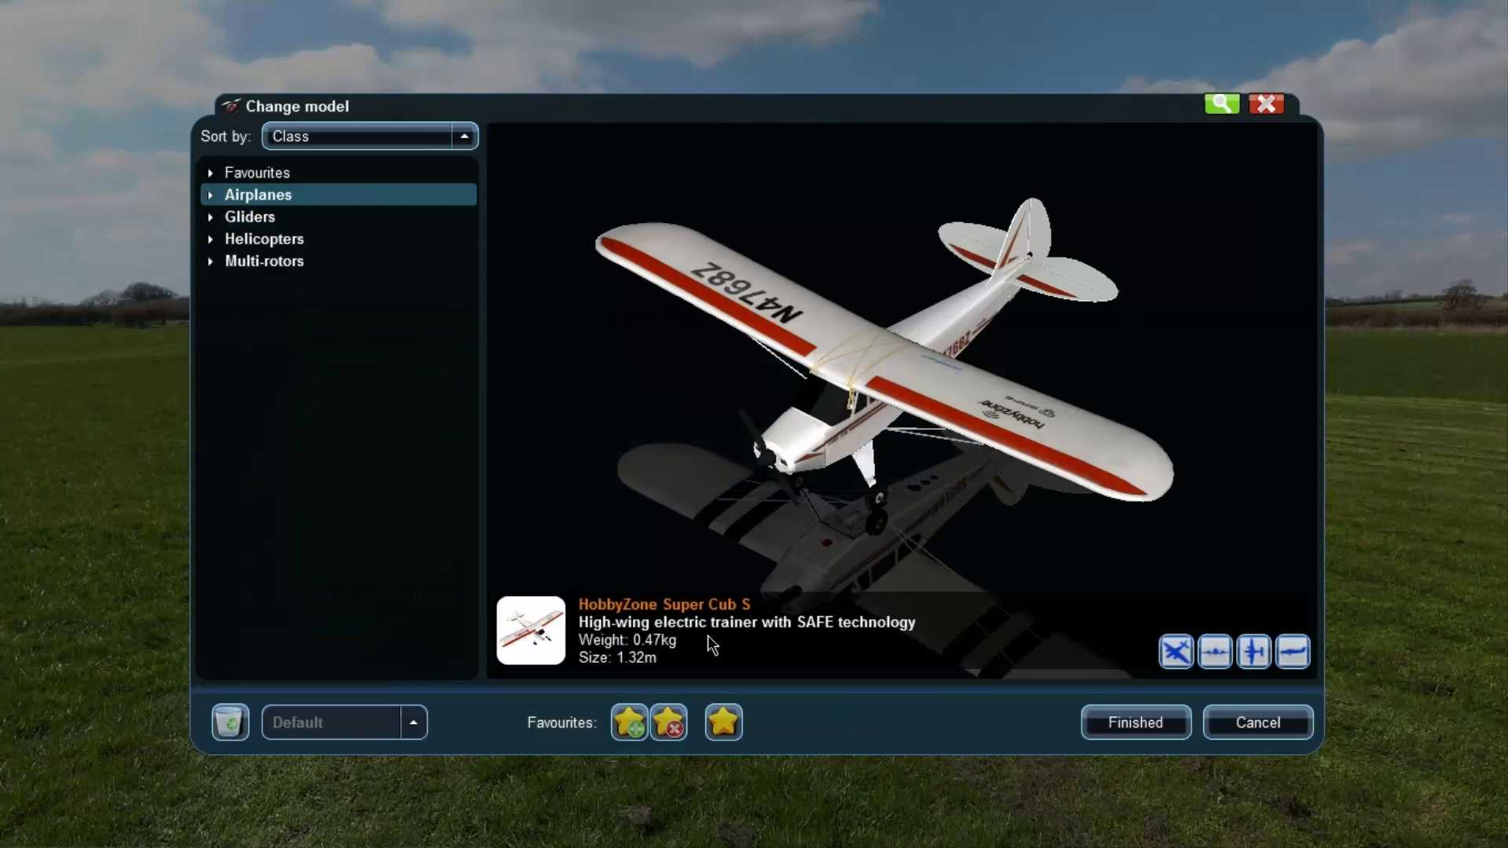
click(1223, 723)
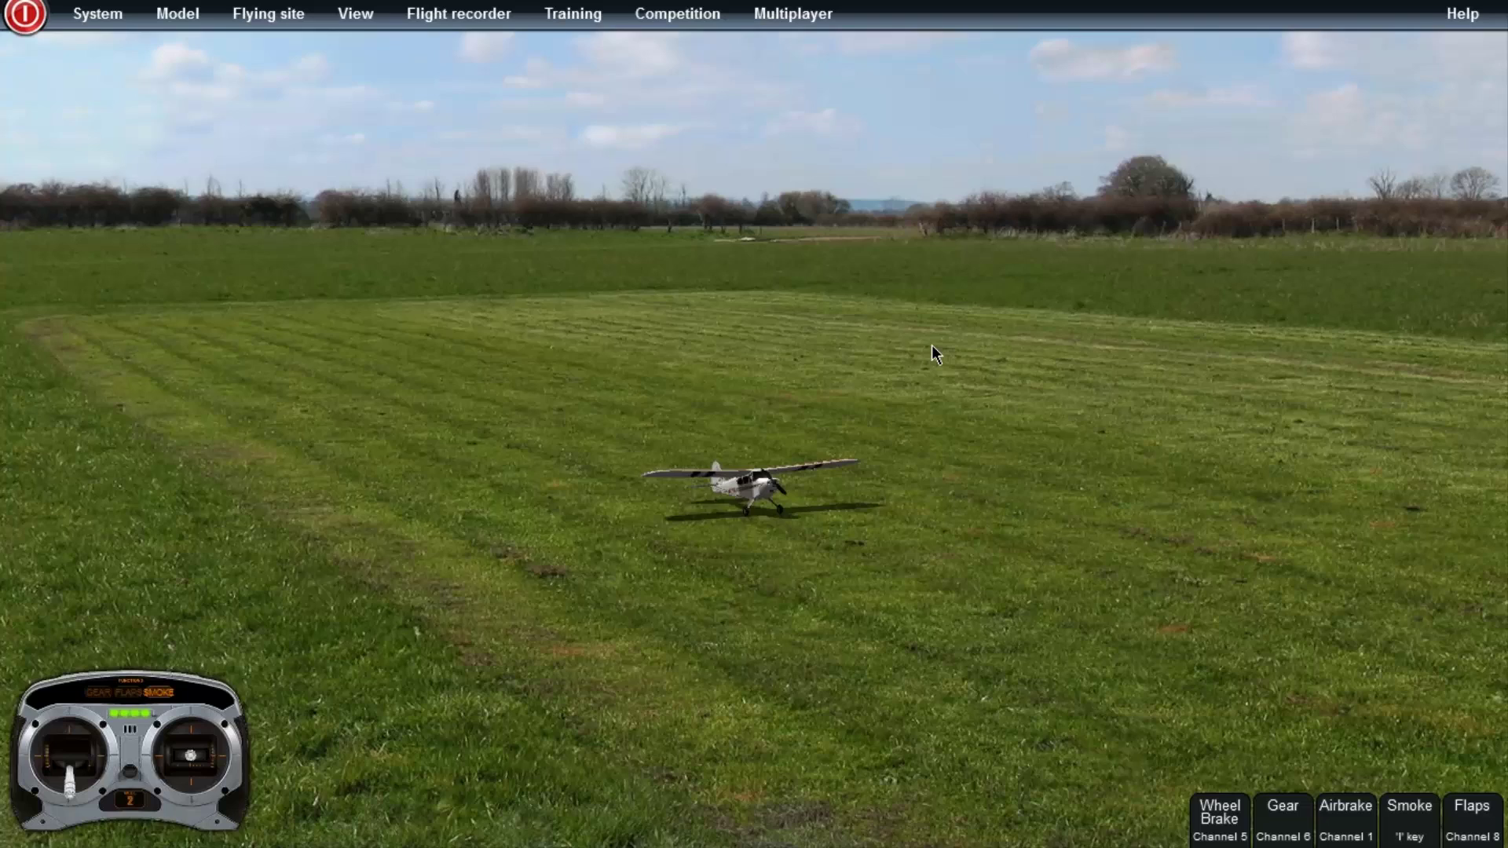
key(Tab)
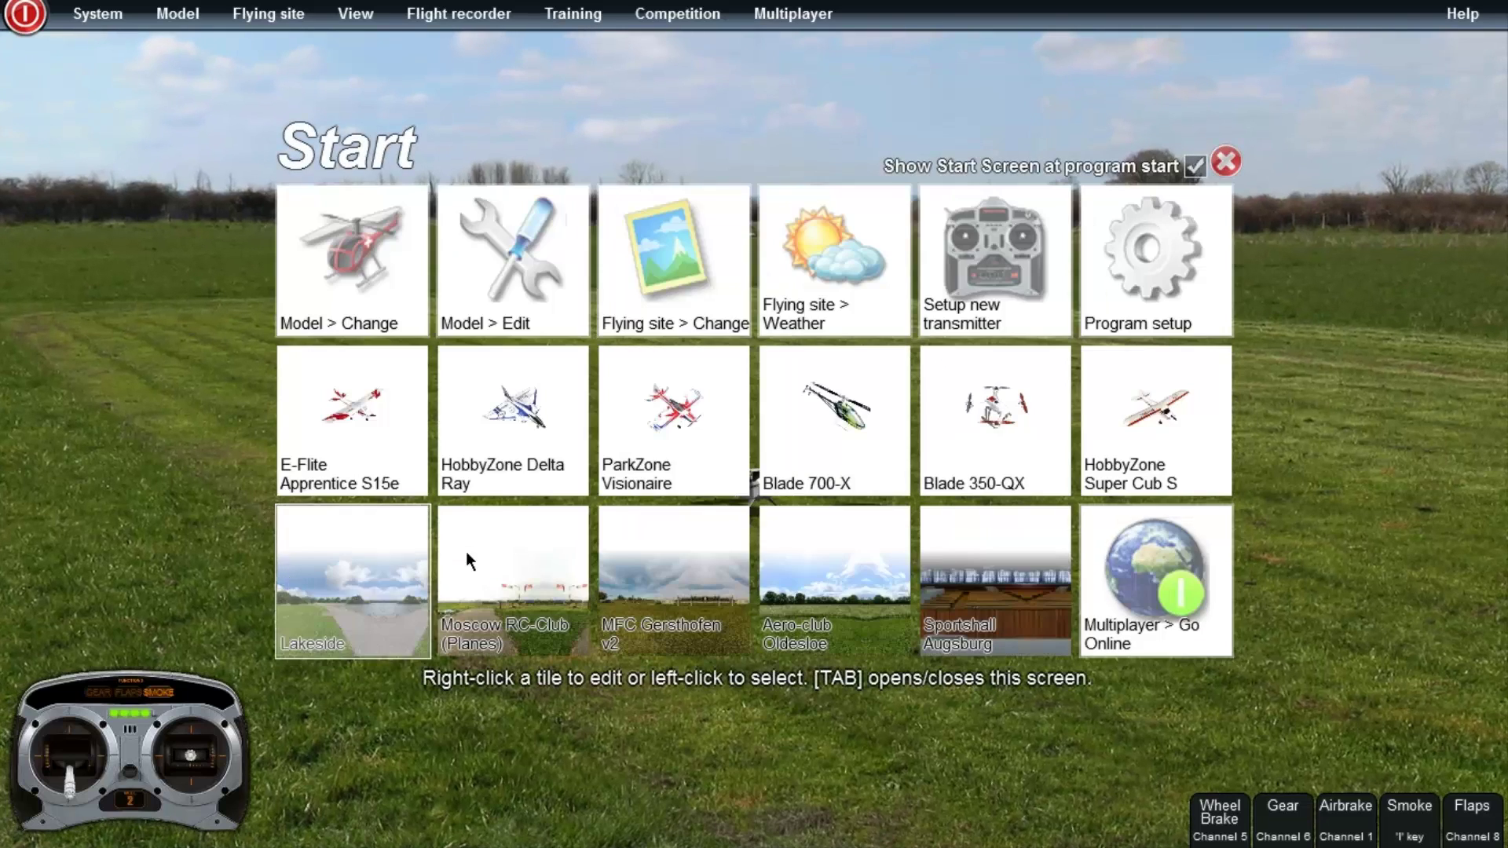
- Pick the Lakeside tile to move the Super Cub S to the Lakeside park site
click(328, 618)
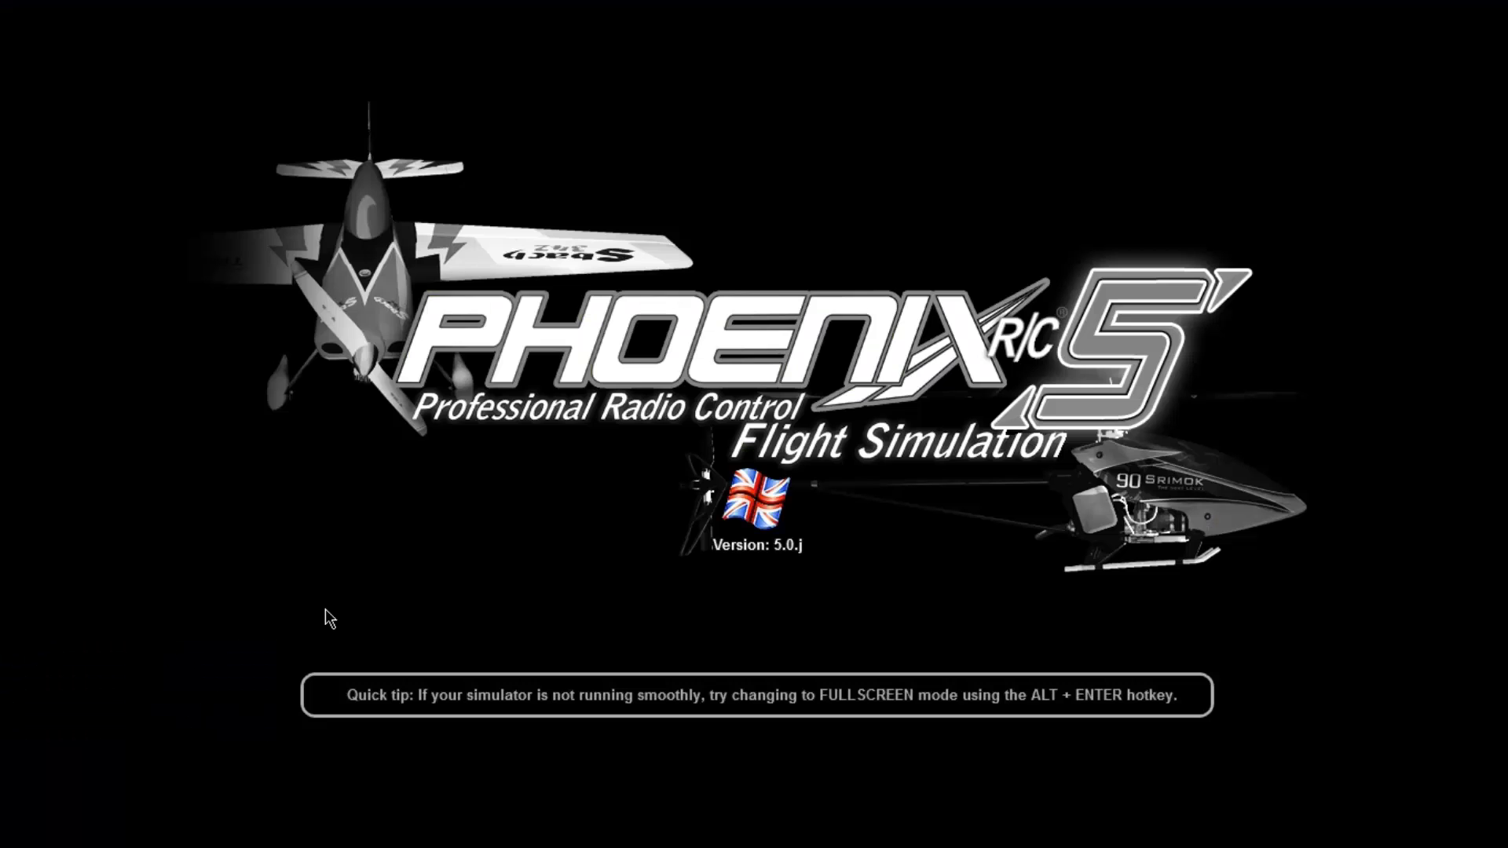